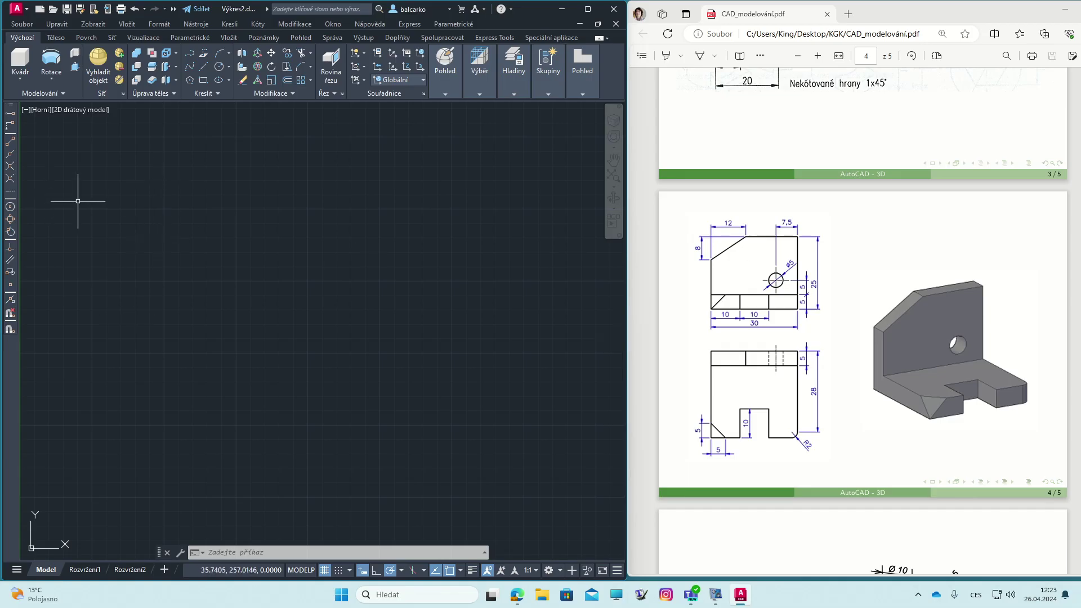
Step: Create a 30 × 30 × 5 mm box as the base plate, shown in the southwest isometric view (JZ Iso)
left_click(44, 114)
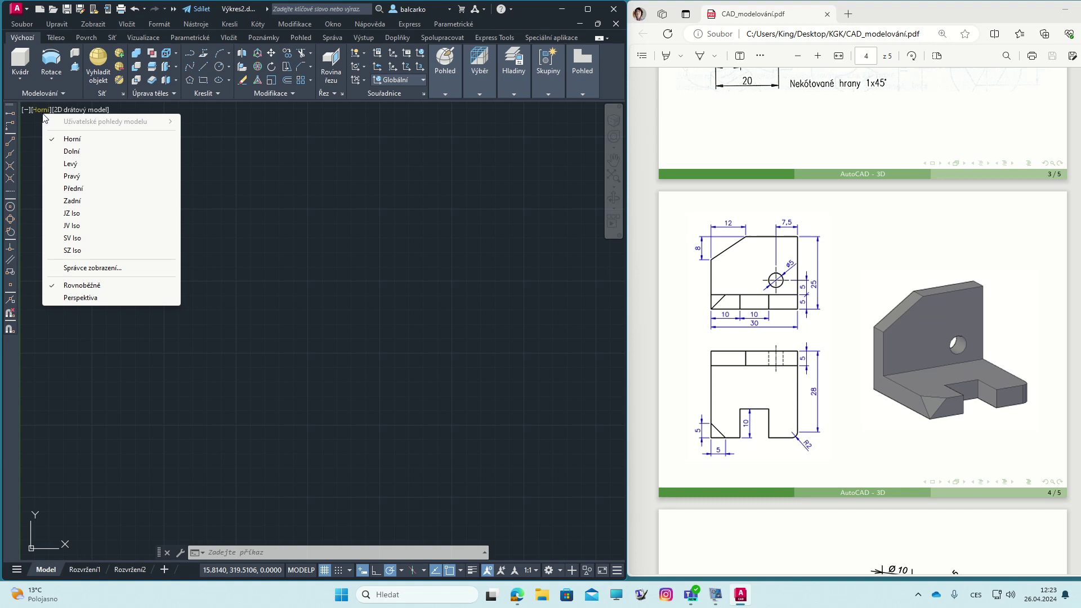
left_click(71, 213)
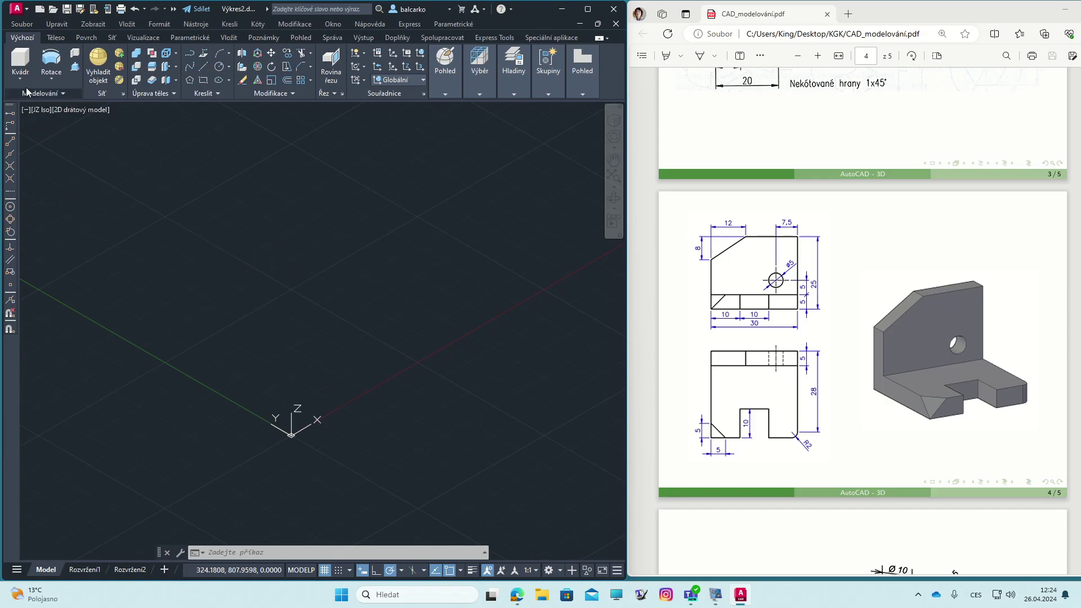
left_click(20, 58)
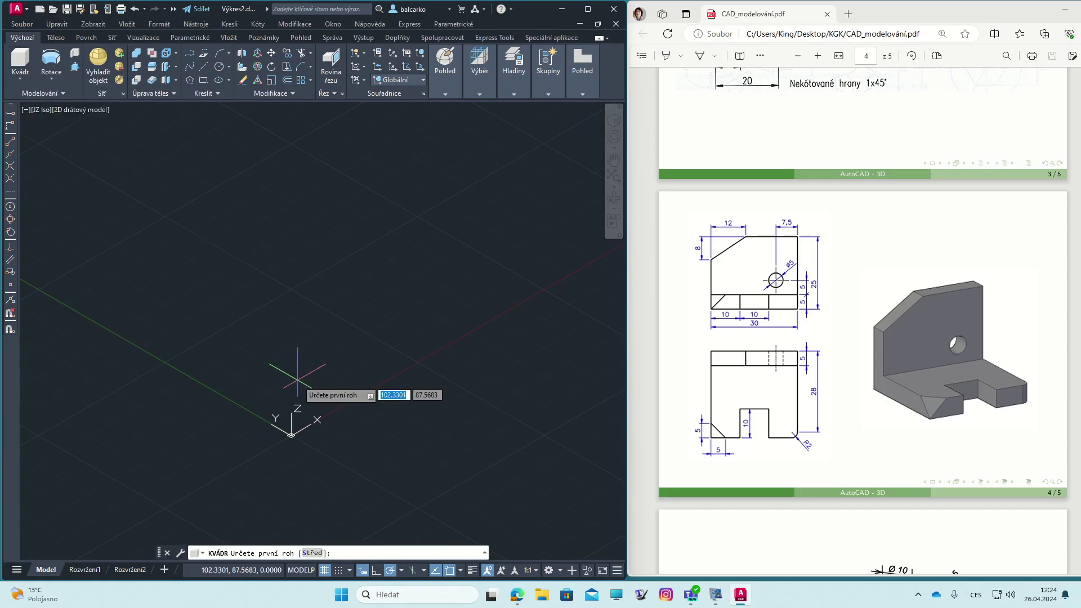
left_click(249, 318)
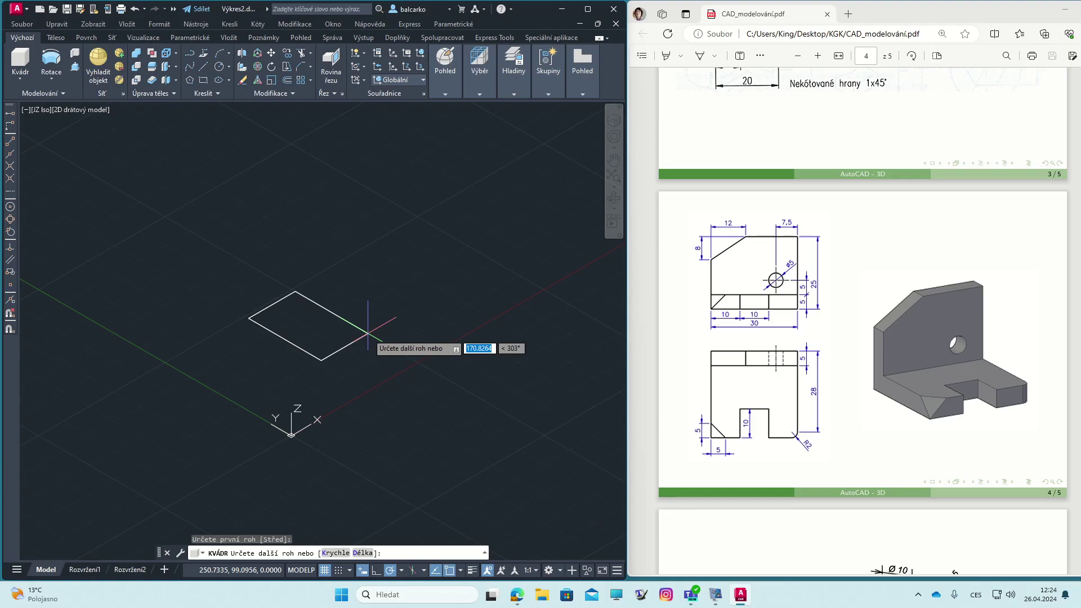
type("30")
key("Tab")
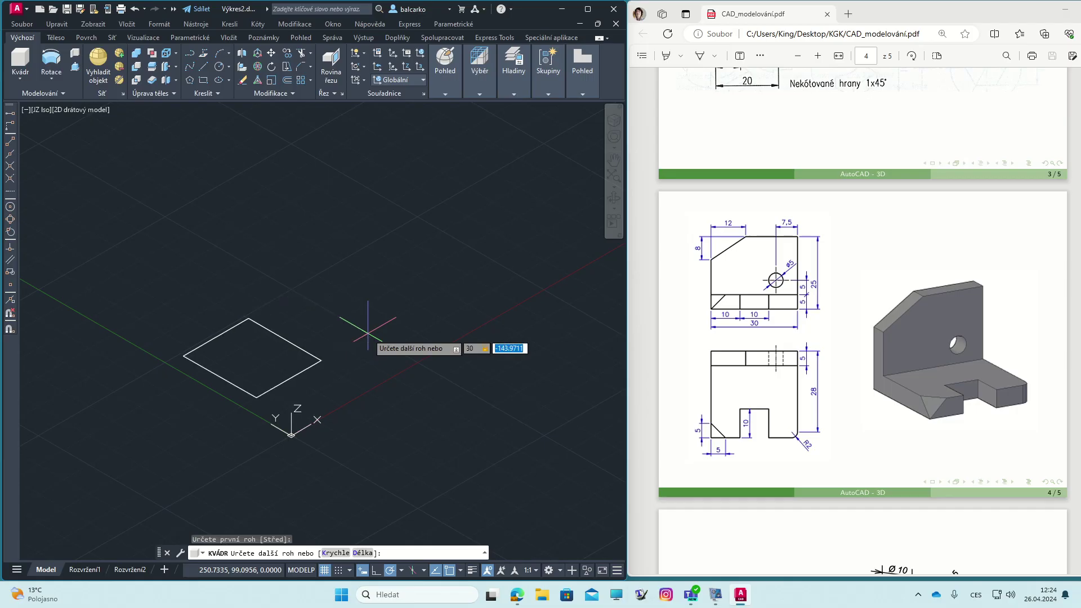
type("30")
key("Tab")
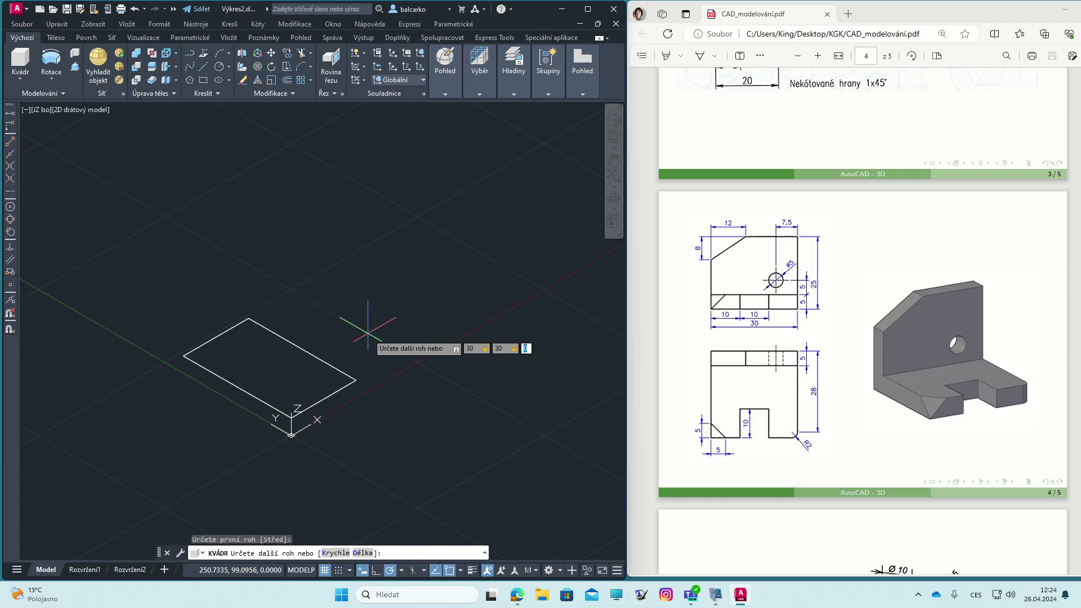
type("5")
key("Return")
Step: Create a 10 × 10 × 5 mm box for the notch, starting 5 mm from the midpoint of the plate's front bottom edge toward the near corner
scroll(368, 333, "up", 6)
middle_click_drag(258, 289, 562, 404)
scroll(562, 405, "up", 2)
middle_click_drag(478, 379, 536, 307)
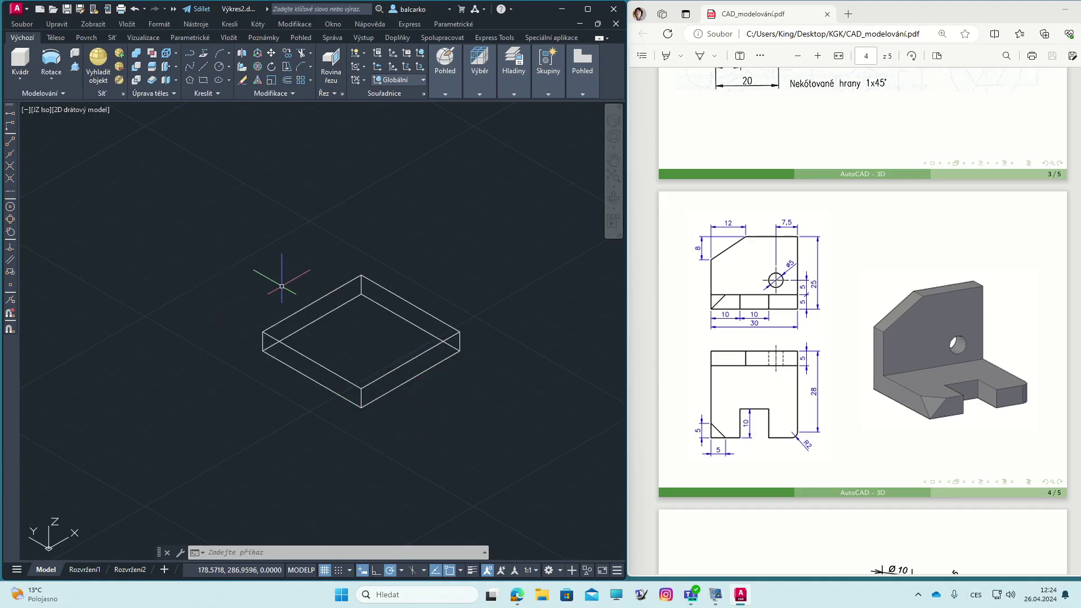
left_click(28, 67)
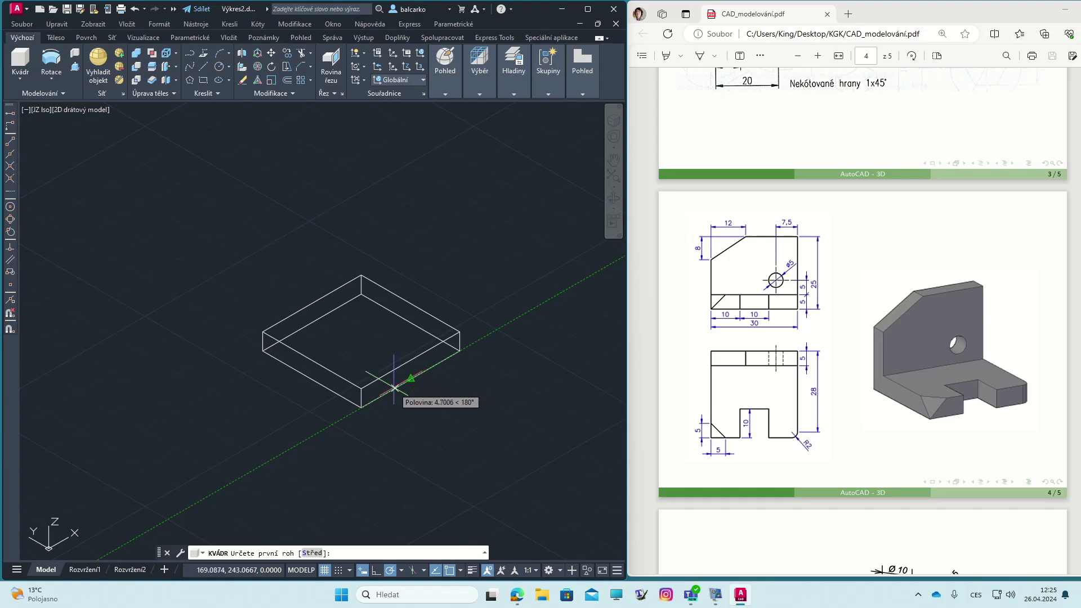
type("5")
key("Return")
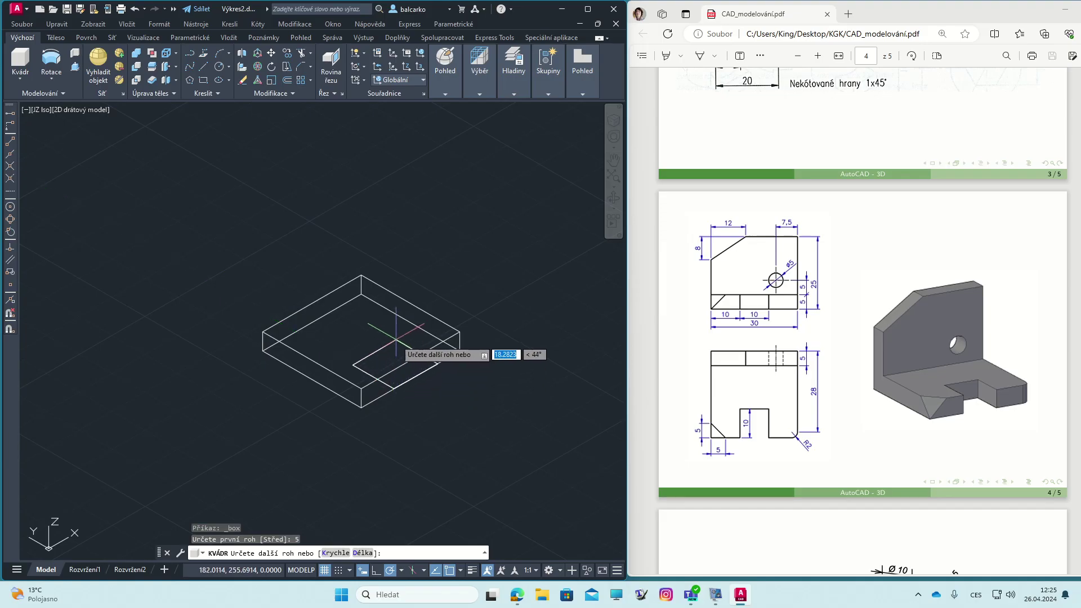
type("10")
key("Tab")
type("10,5")
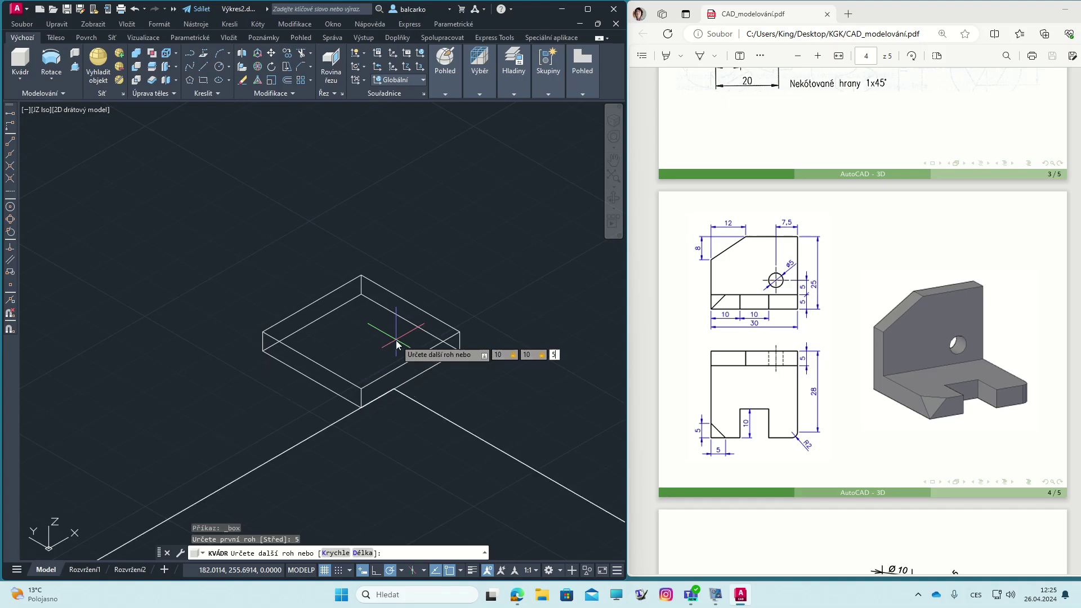
key("Return")
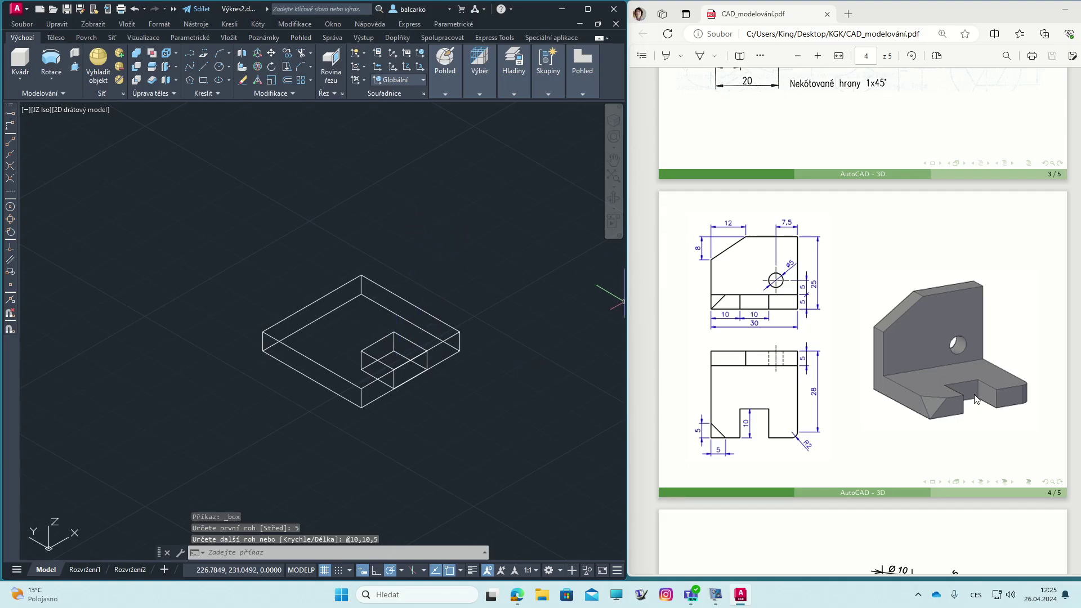
Step: Subtract the small notch box from the base plate
left_click(137, 66)
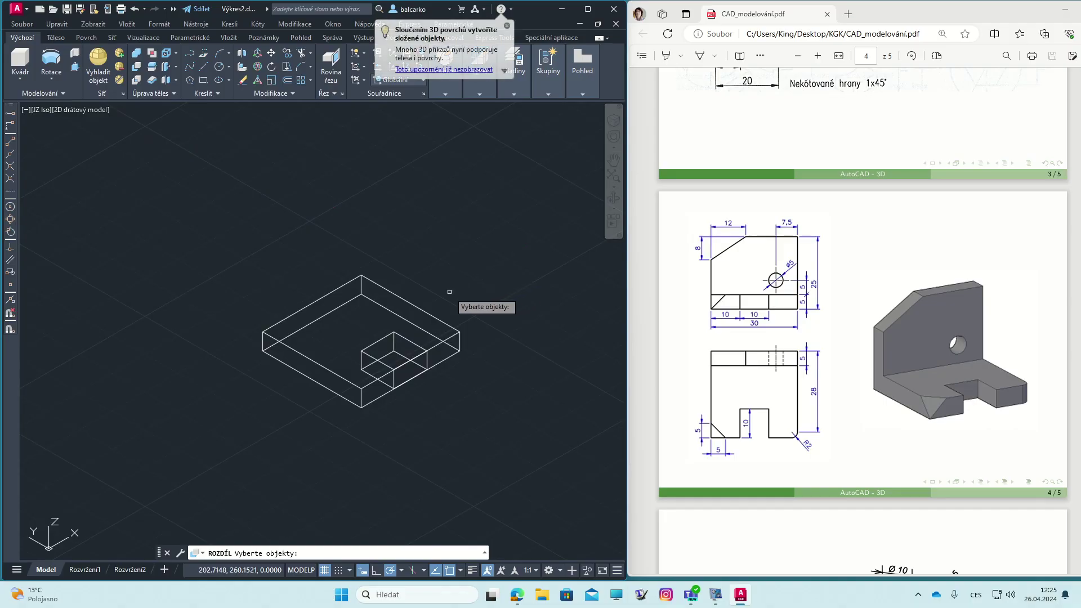
left_click(429, 313)
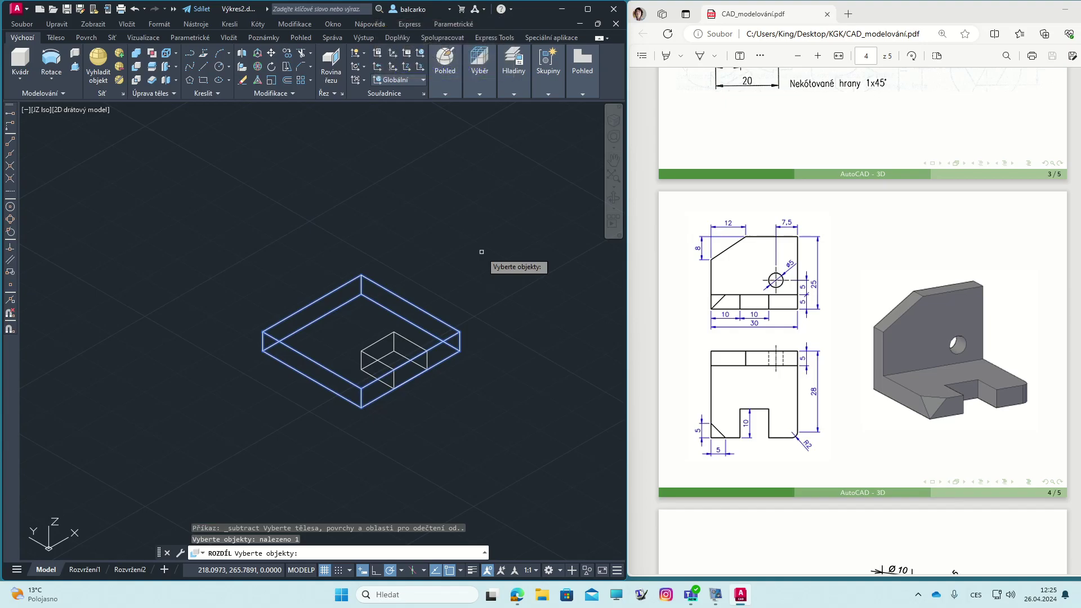
key("Return")
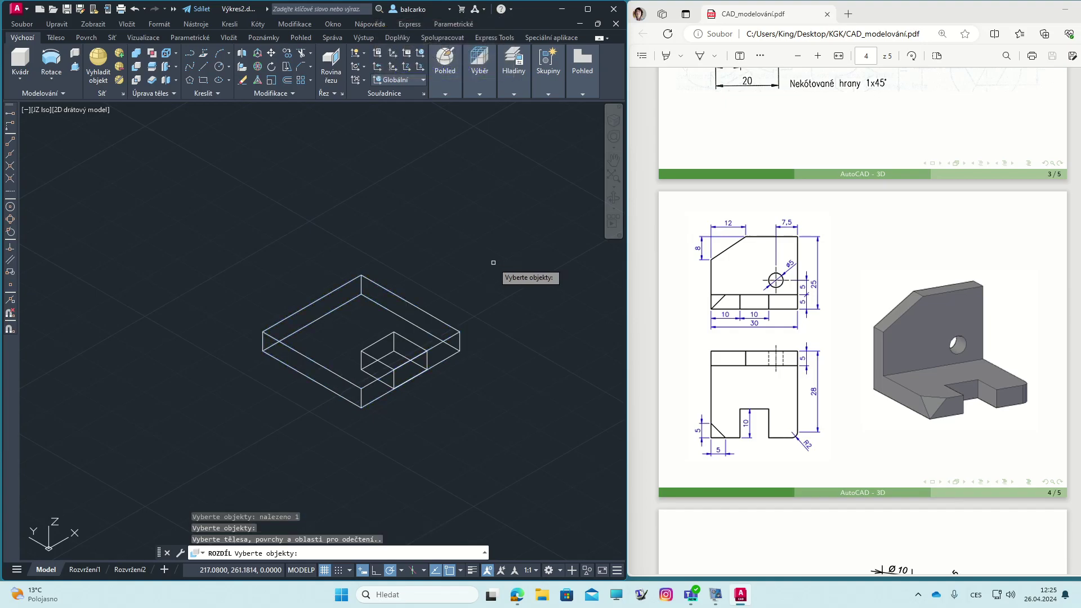
left_click(407, 337)
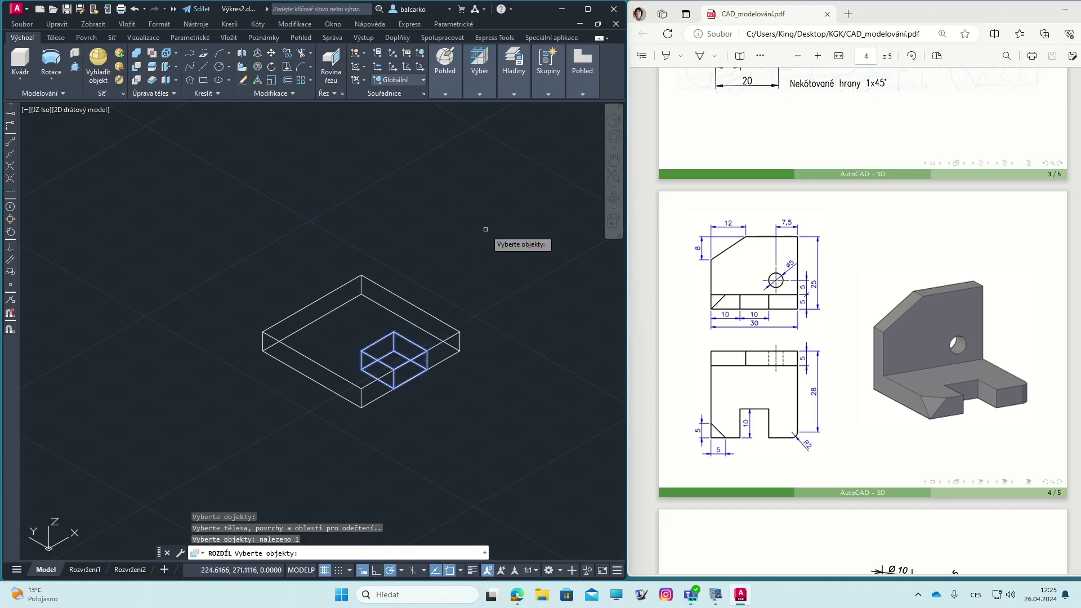
key("Return")
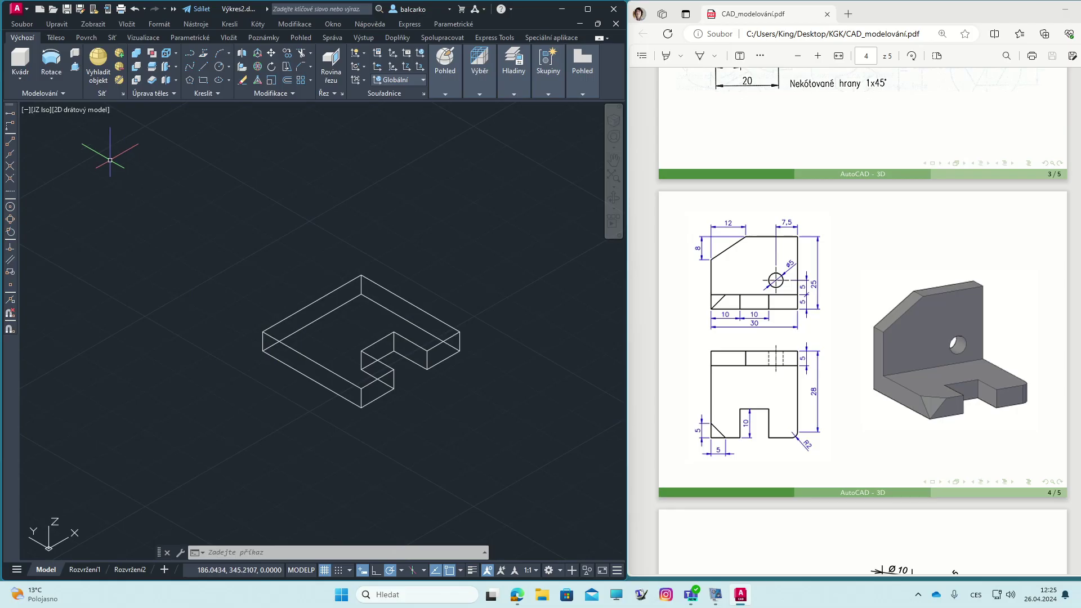
Step: Fillet the vertical edge at the plate's front-right corner with a radius of 2 mm
left_click(57, 38)
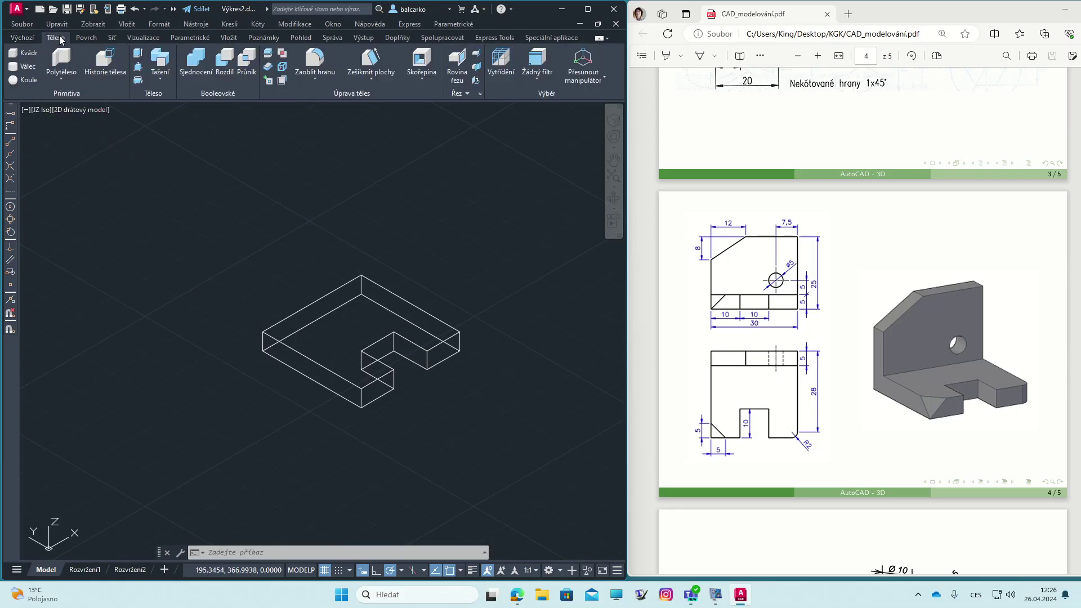
left_click(313, 60)
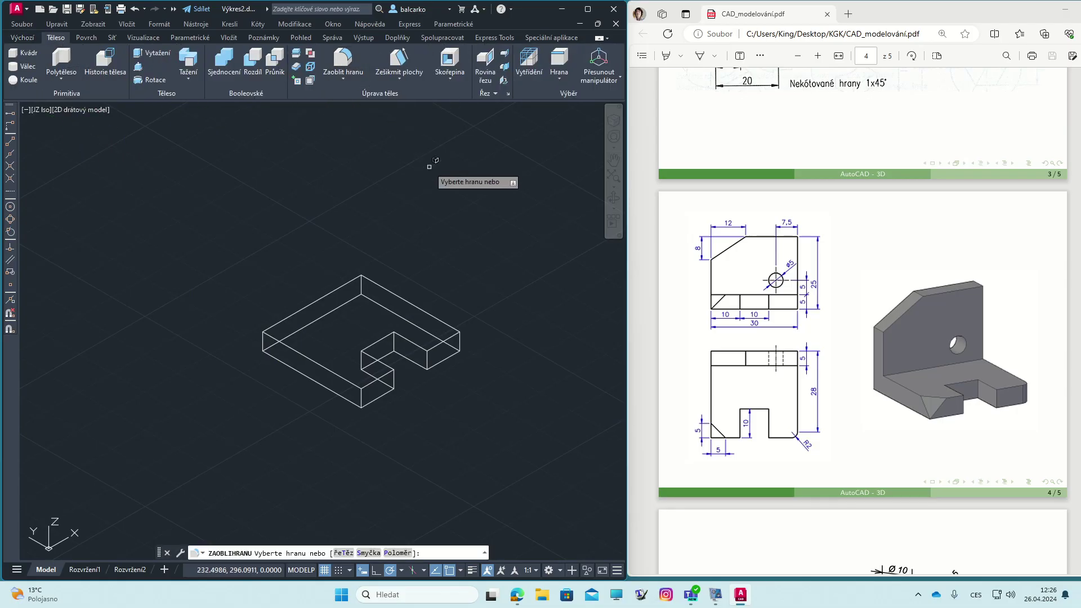
left_click(408, 554)
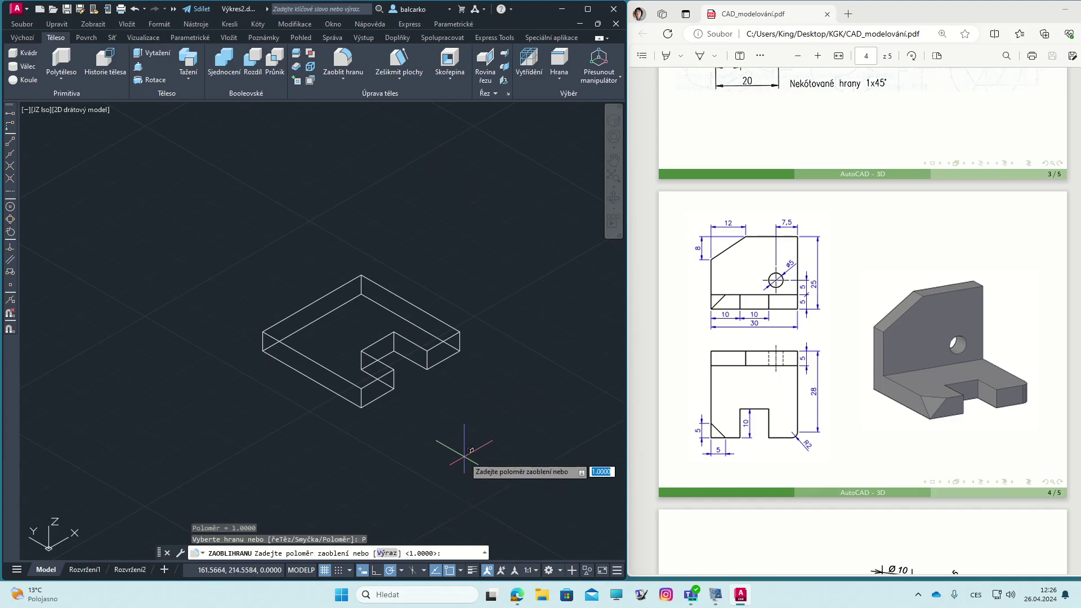
type("2")
key("Return")
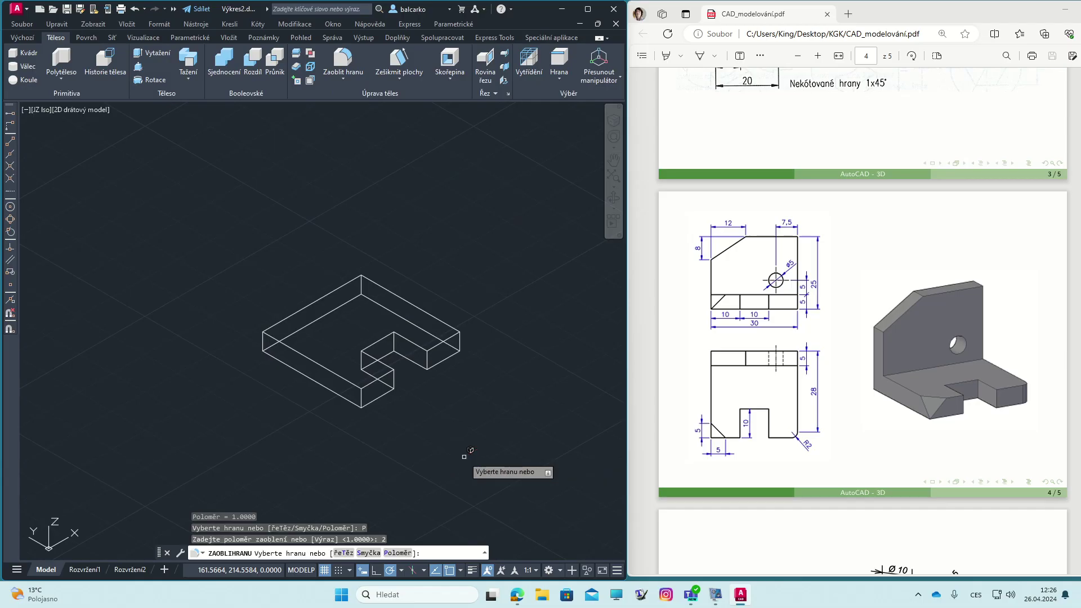
left_click(458, 342)
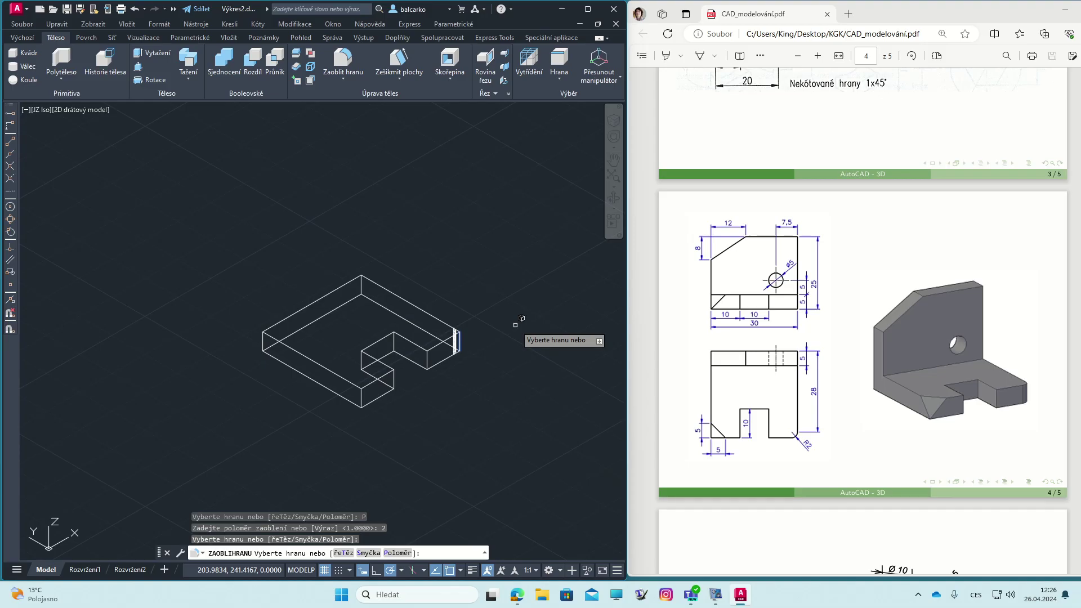
key("Return")
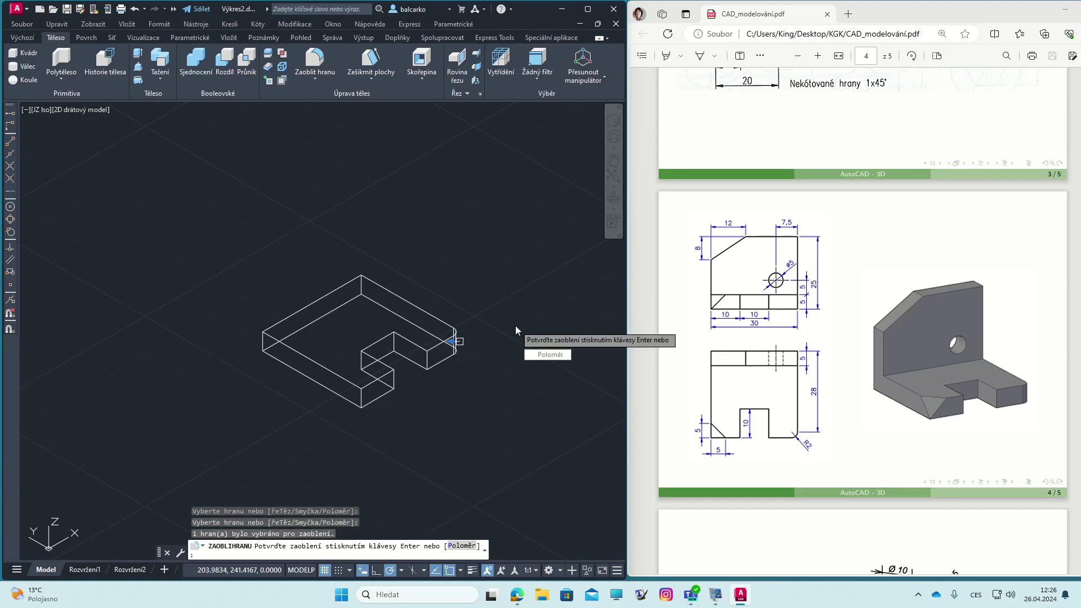
key("Return")
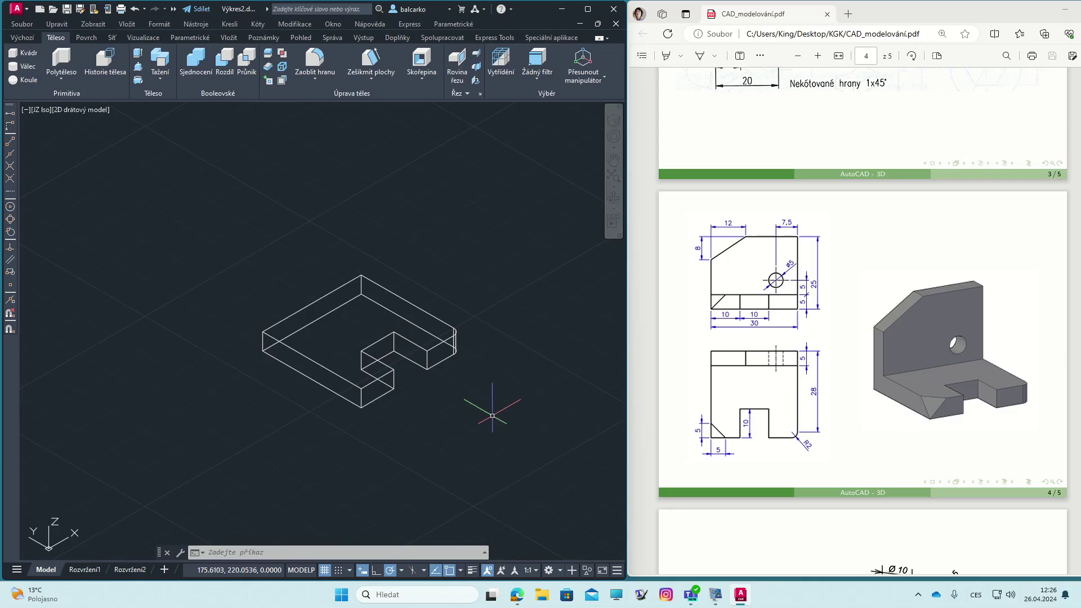
Step: Slice off the plate's front-left corner through its bottom vertex and points 5 mm along both top edges, keeping the rear side
left_click(23, 38)
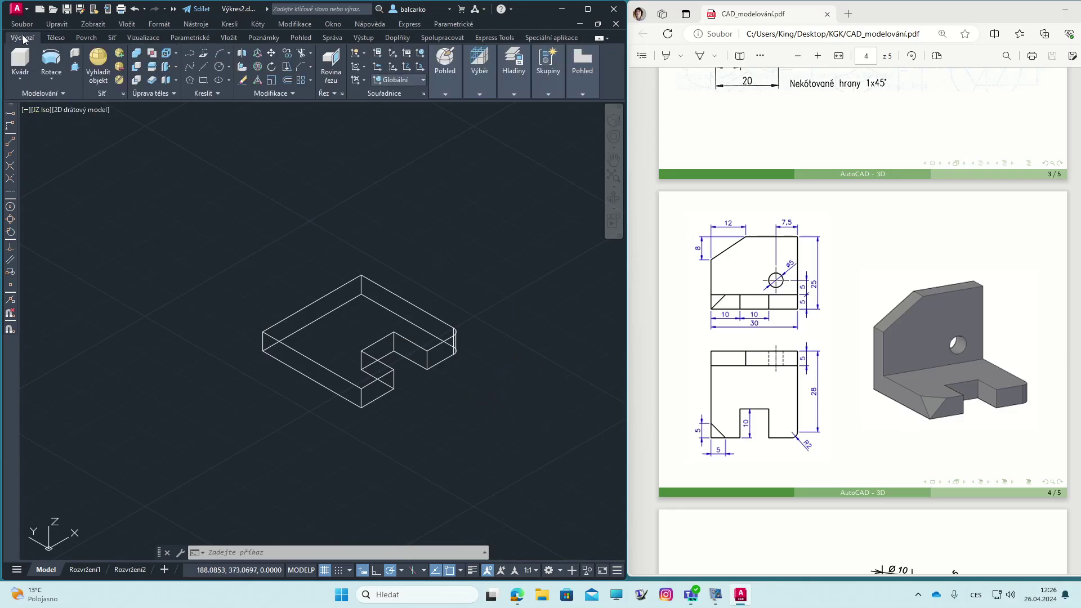
left_click(154, 70)
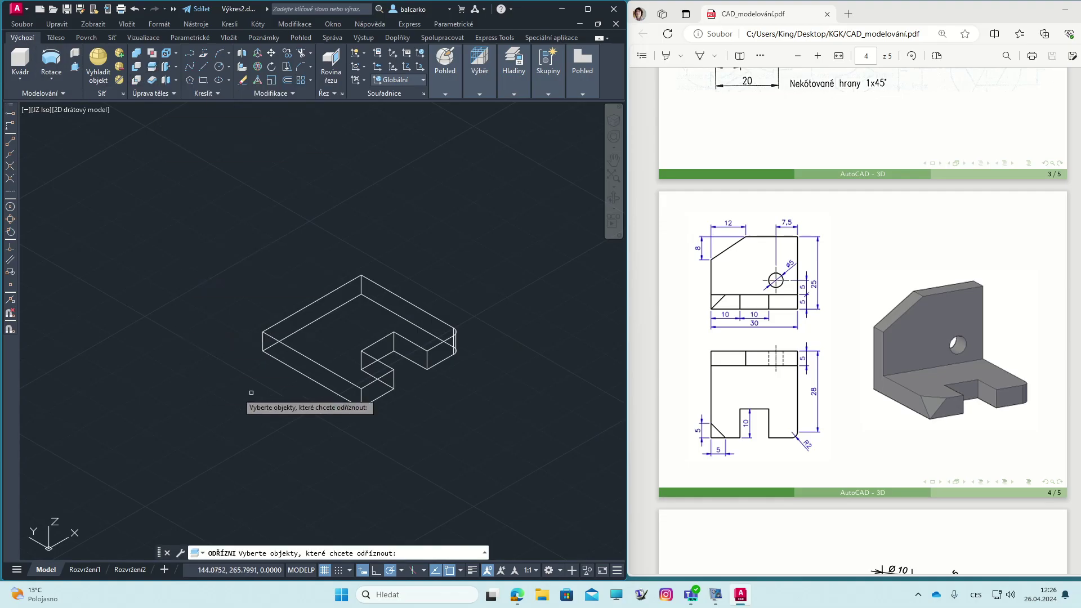
left_click(302, 354)
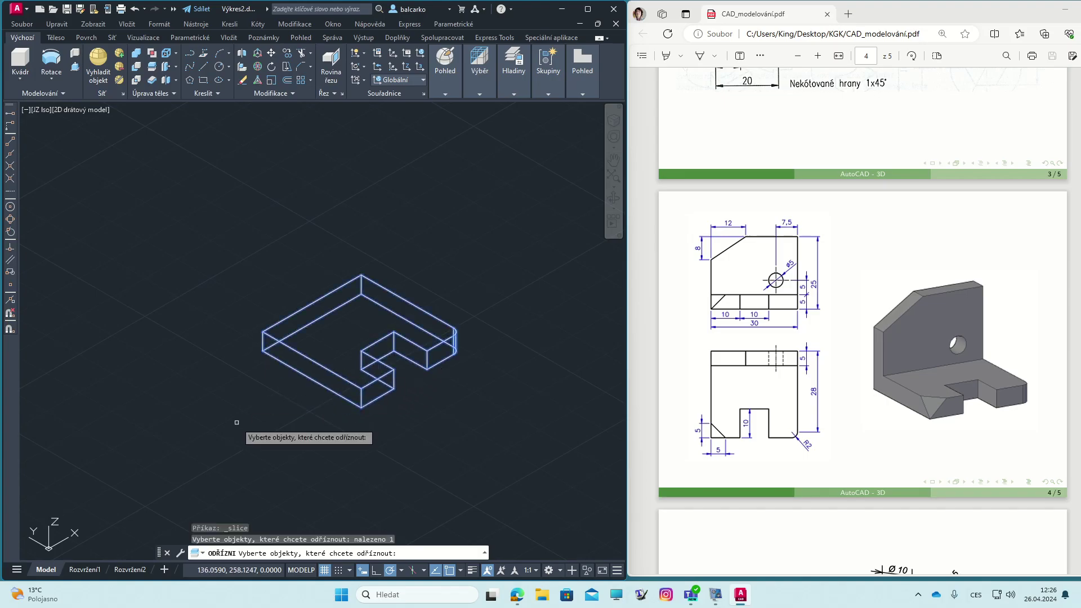
key("Return")
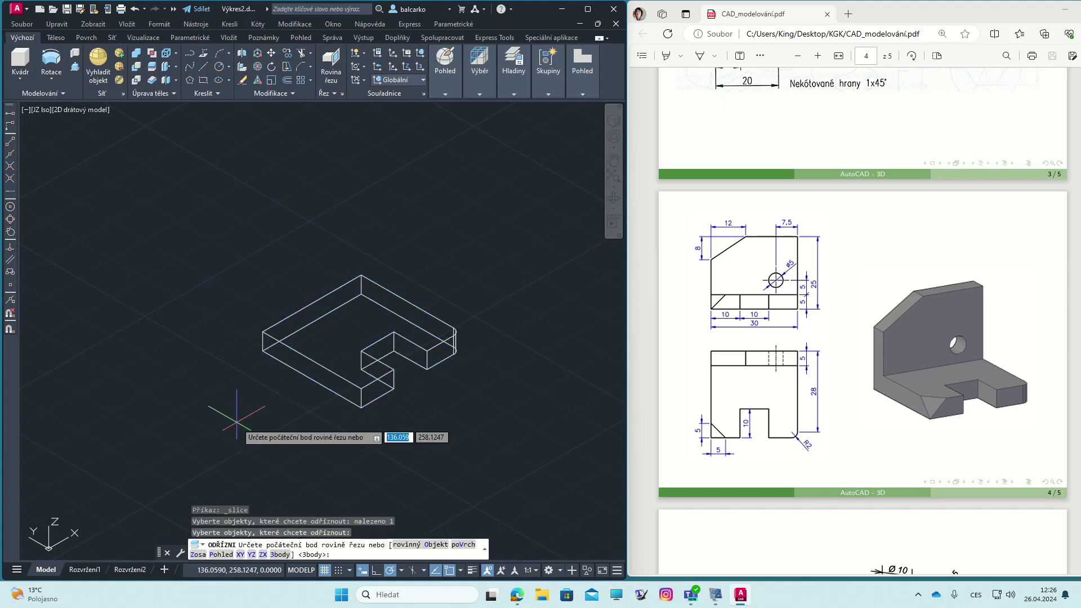
left_click(279, 556)
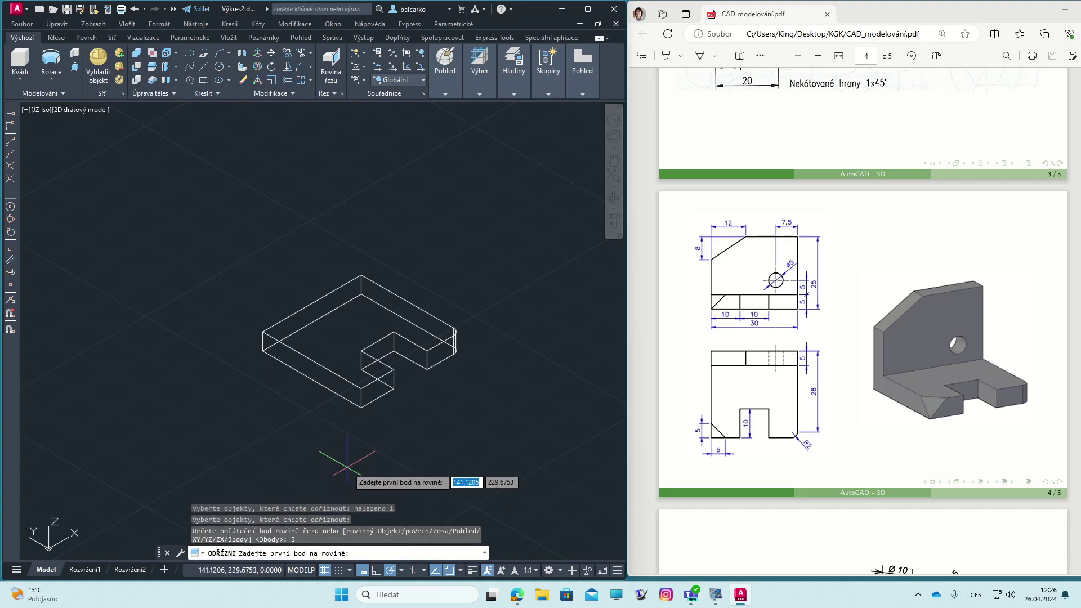
left_click(361, 407)
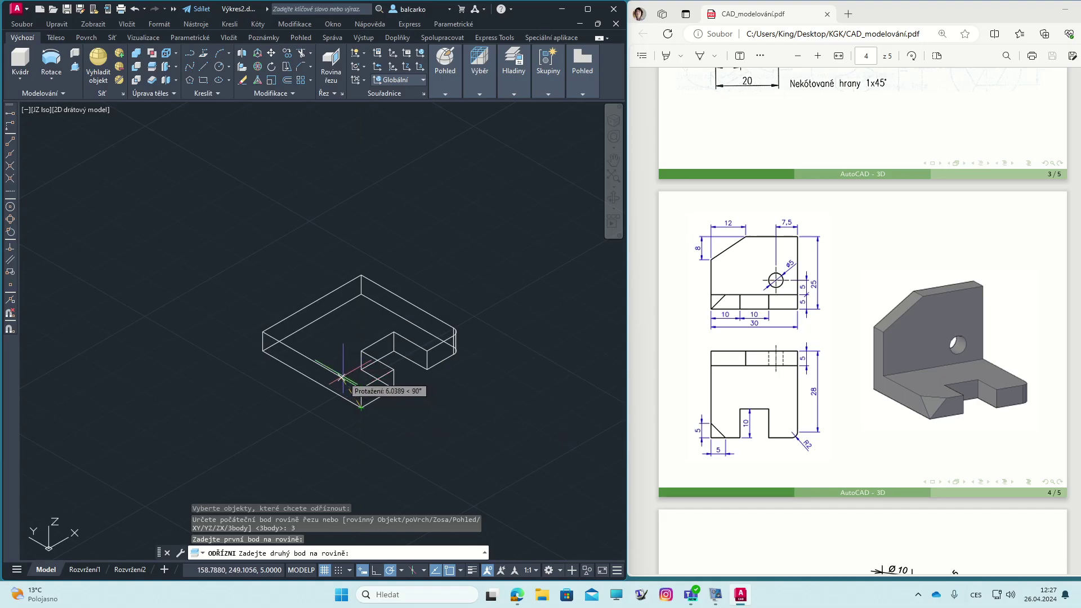
type("5")
key("Return")
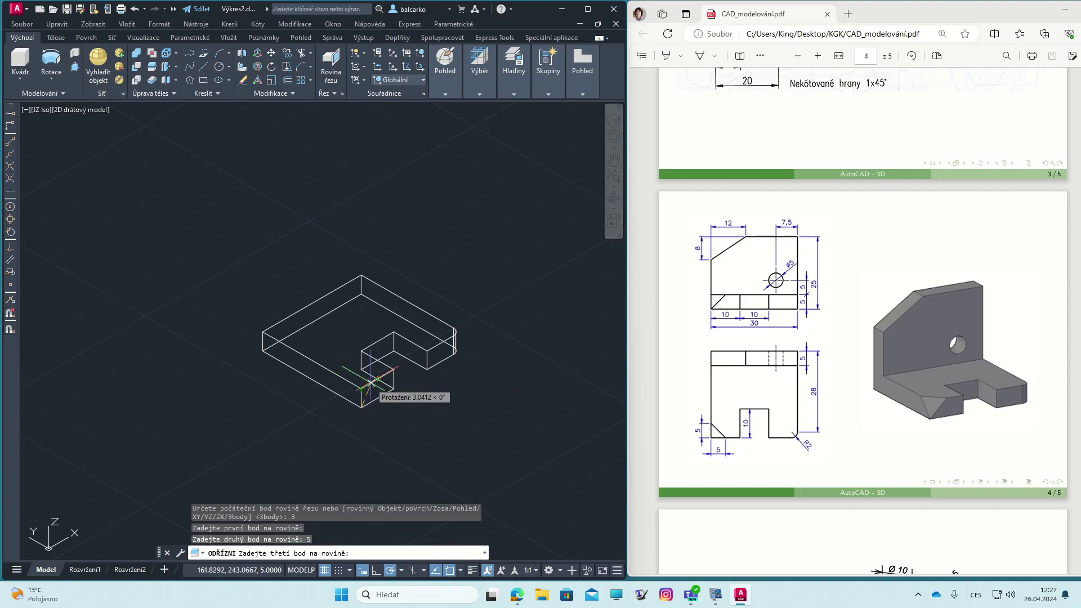
type("5")
key("Return")
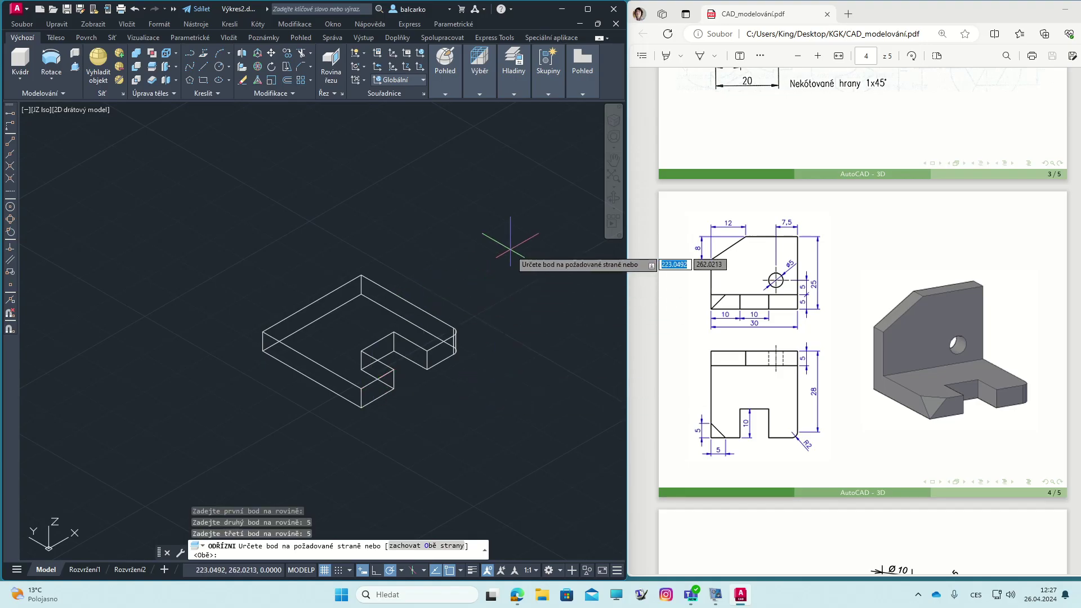
left_click(361, 275)
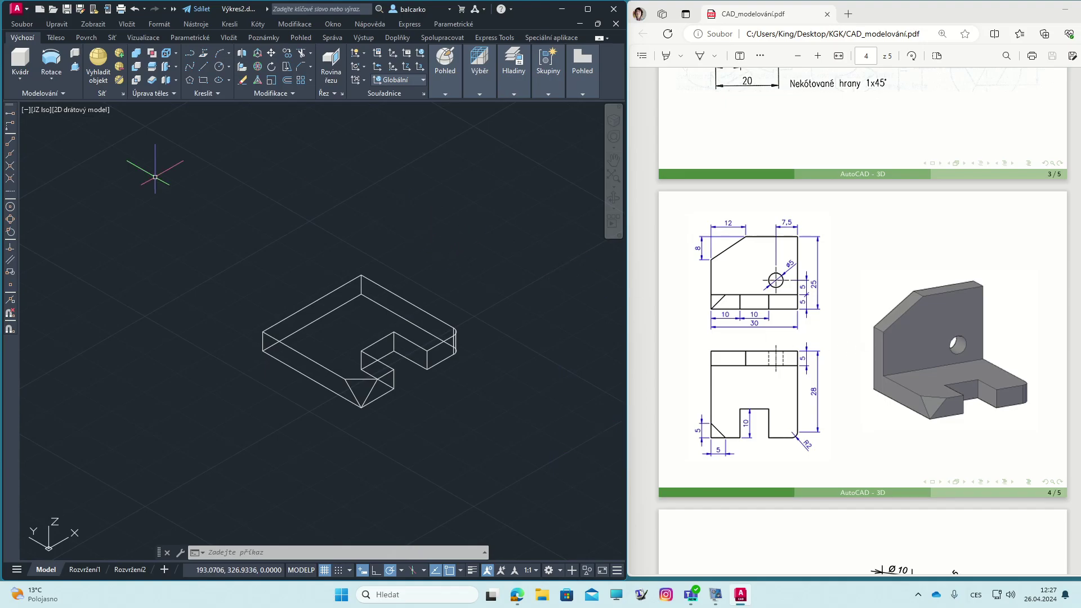
Step: Create a 30 × 5 × 20 mm box for the upright wall, starting 5 mm forward of the plate's rear-left top corner
left_click(19, 59)
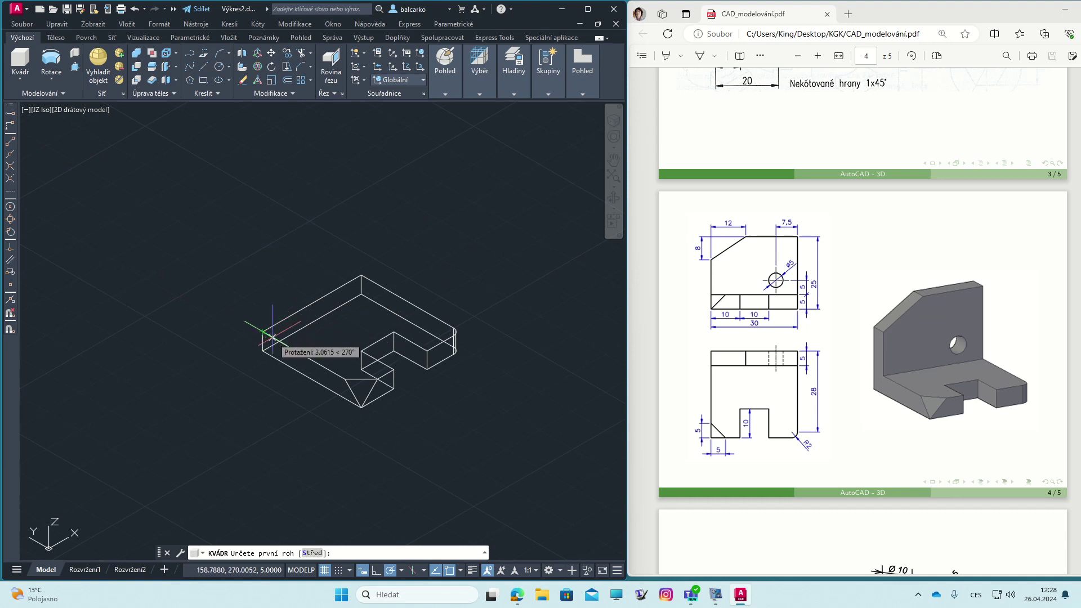
type("5")
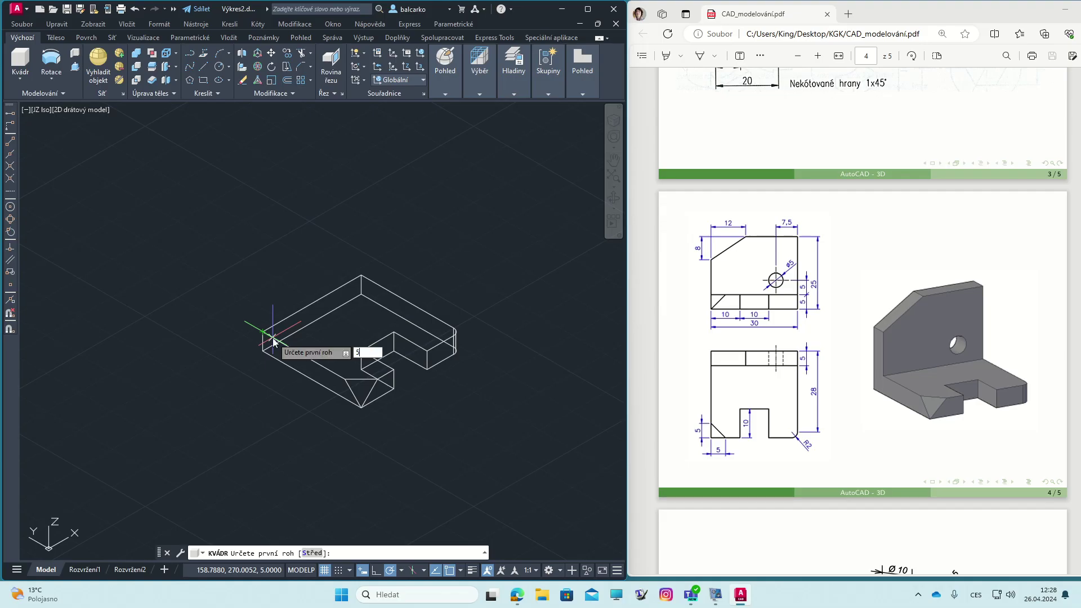
key("Return")
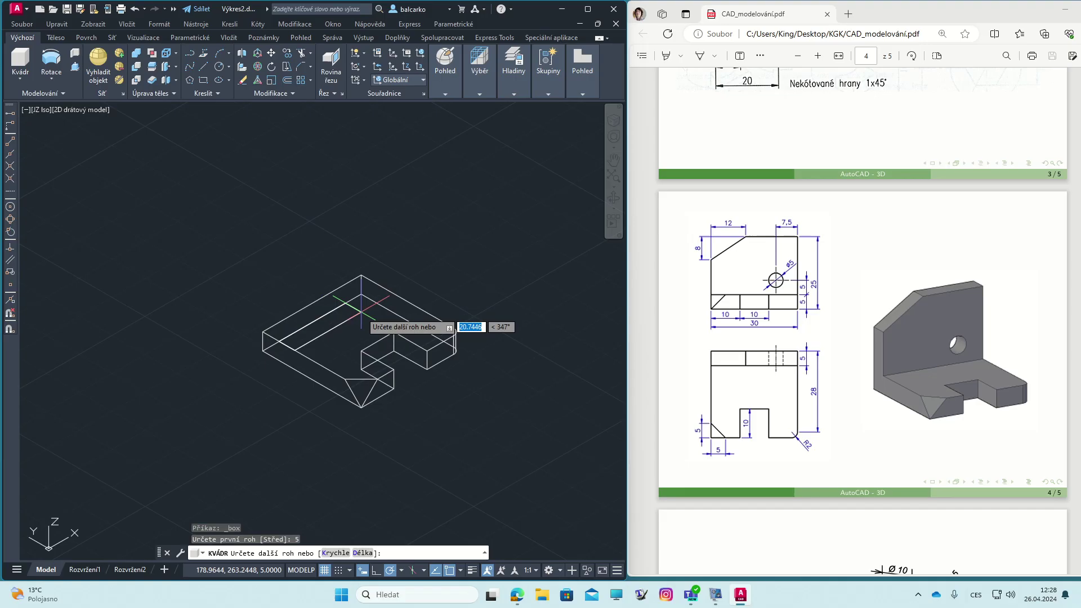
type("30")
key("Tab")
type("5")
key("Tab")
type("20")
key("Return")
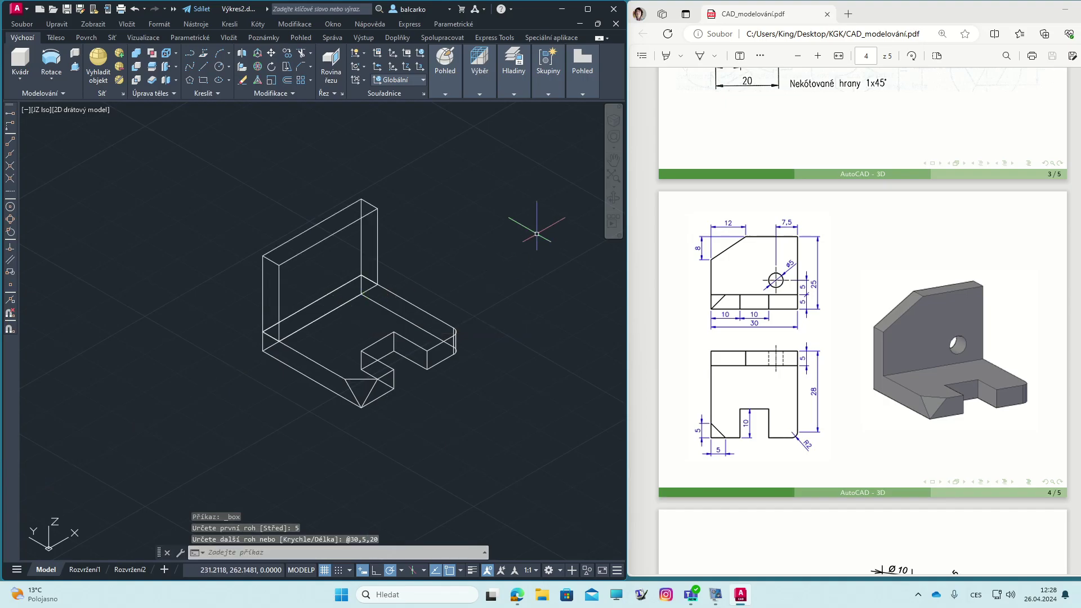
Step: Union the upright wall with the base plate into one solid
left_click(122, 53)
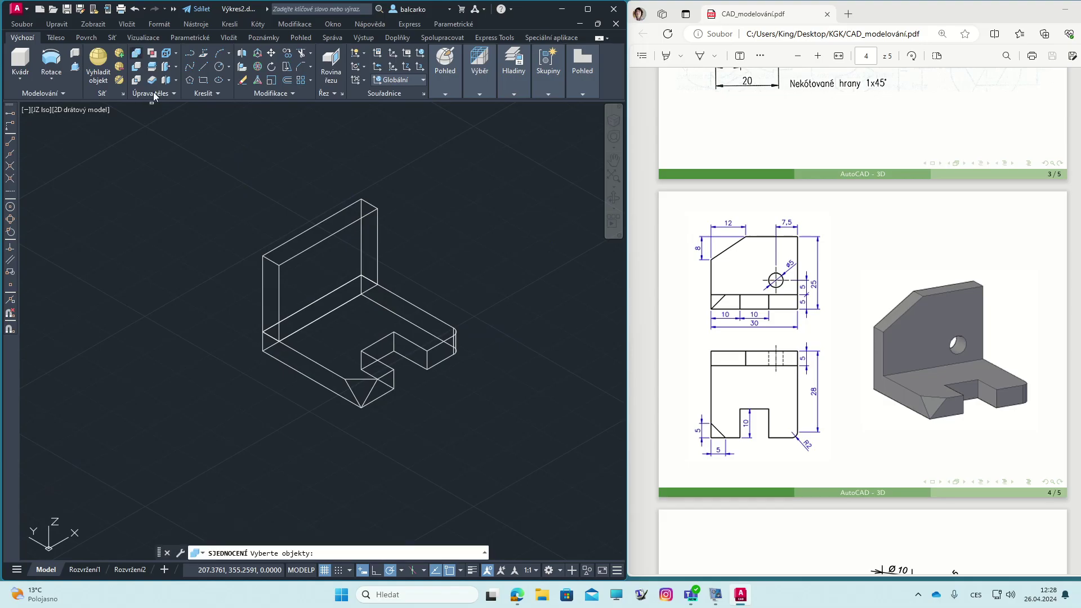
left_click(293, 258)
left_click(304, 358)
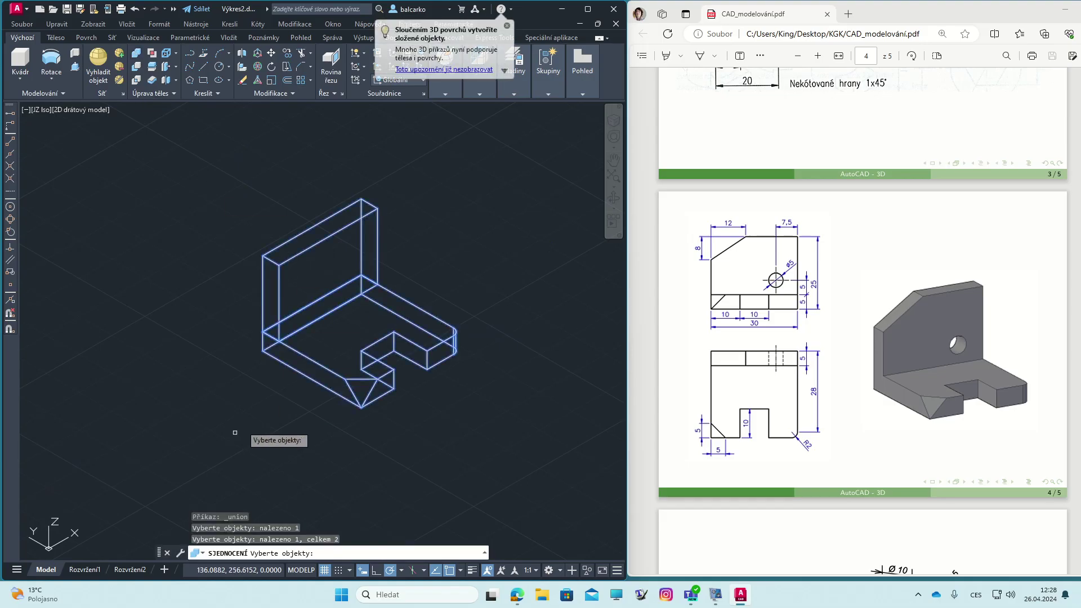
key("Return")
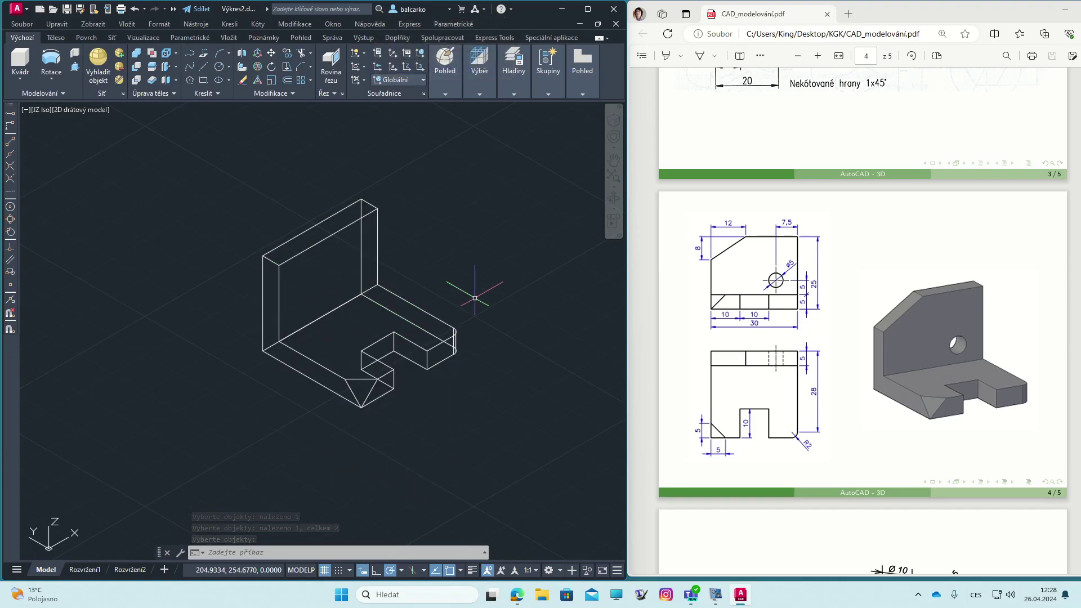
Step: Chamfer the short top-left edge of the upright wall with distances of 8 mm down the side and 12 mm along the top
left_click(617, 200)
mouse_move(586, 349)
left_mouse_down()
mouse_move(576, 364)
mouse_move(569, 341)
left_mouse_up()
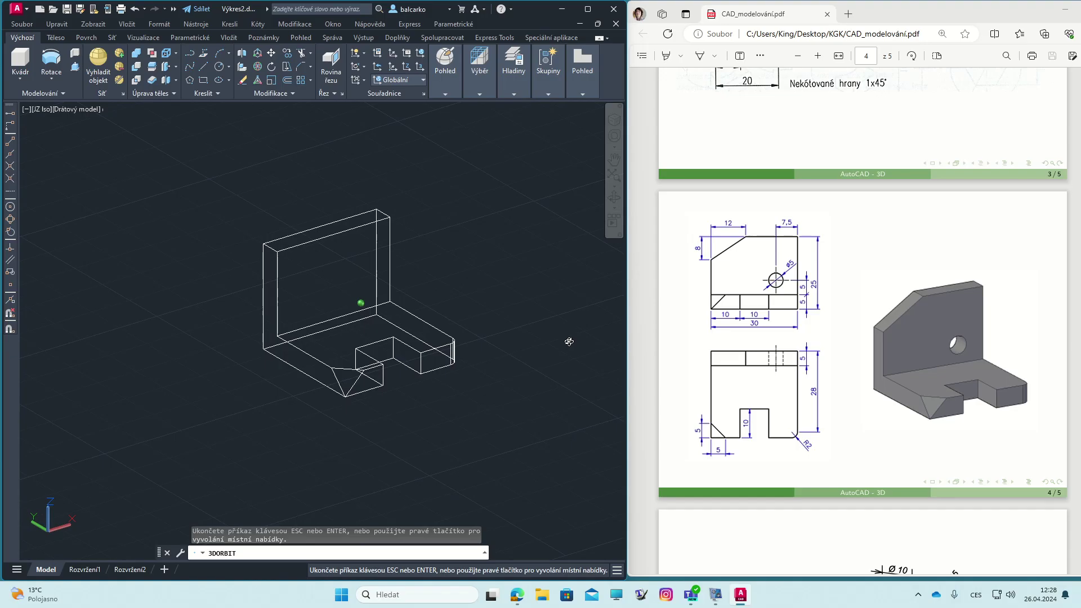
key("Escape")
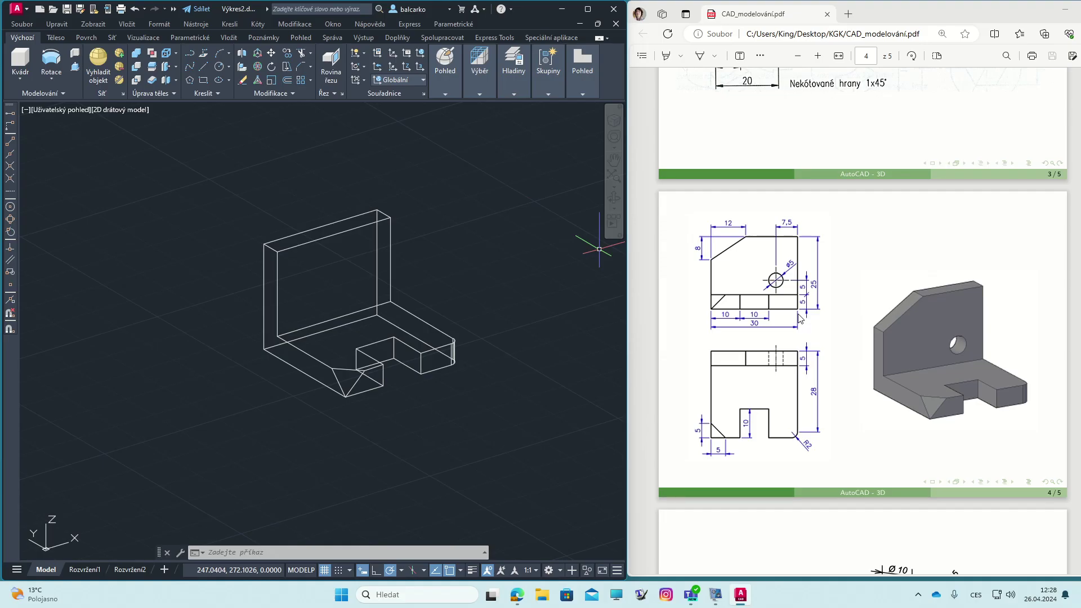
left_click(56, 37)
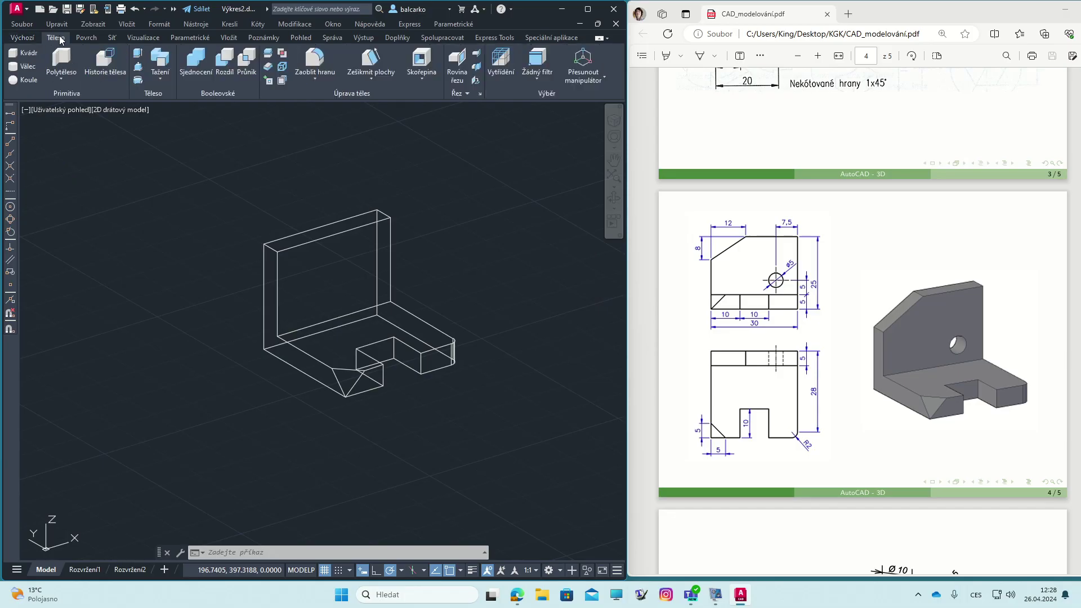
left_click(322, 78)
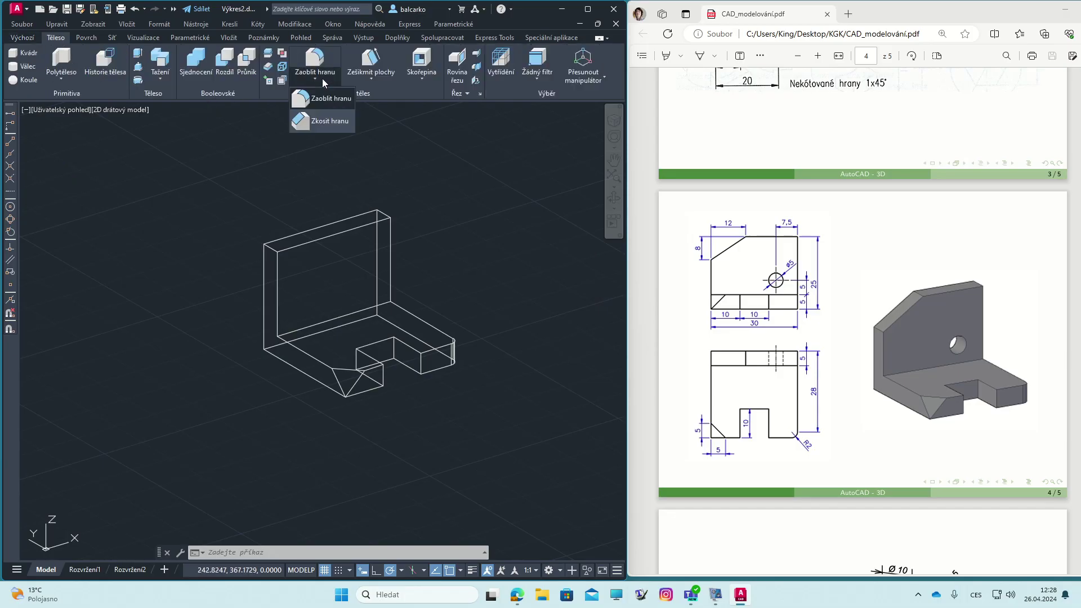
left_click(329, 122)
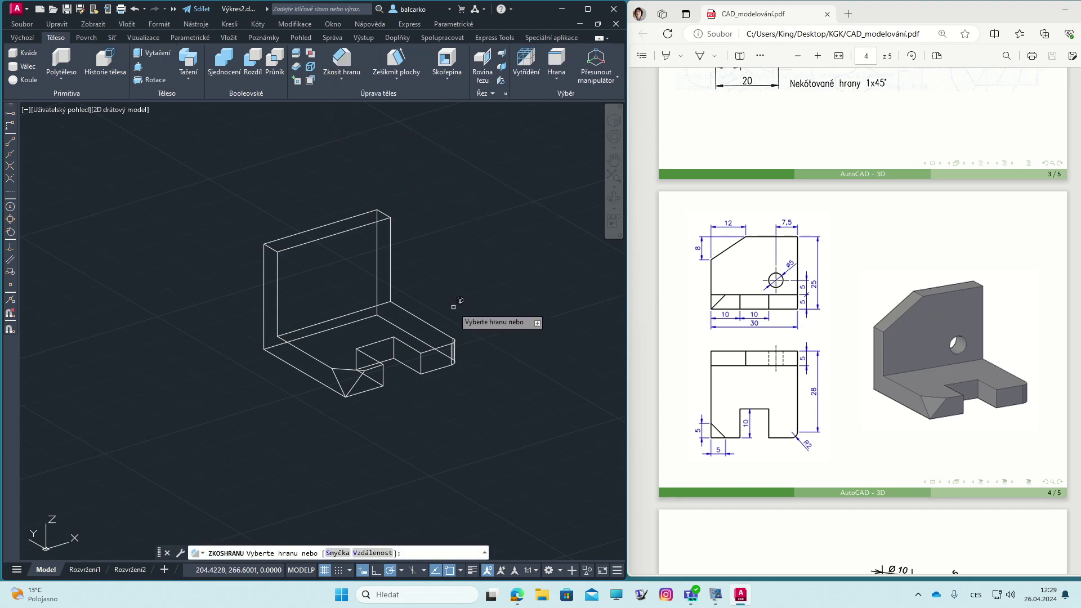
left_click(373, 553)
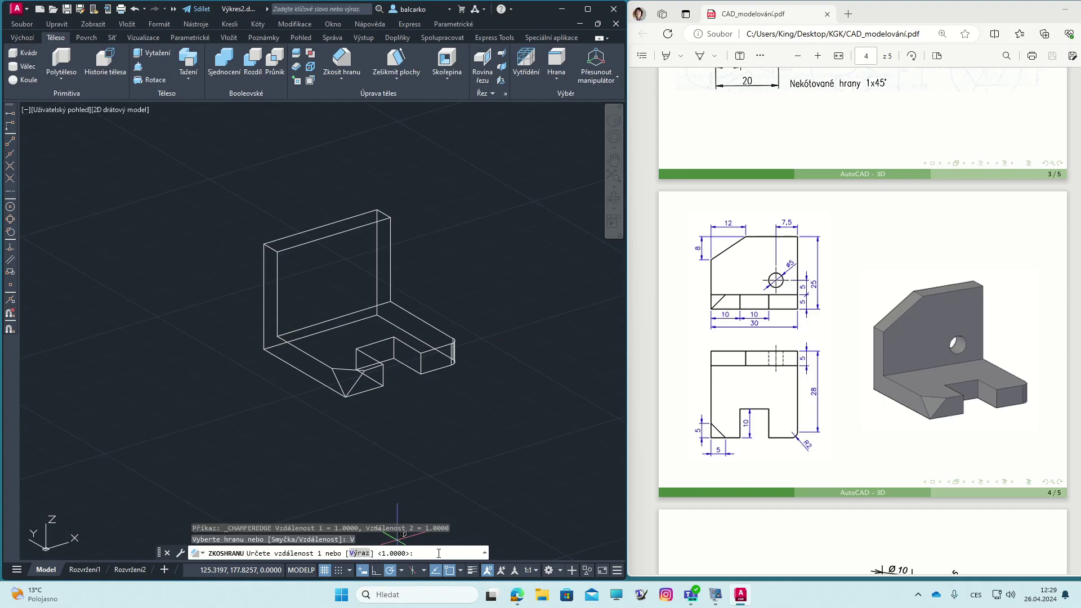
type("8")
key("Return")
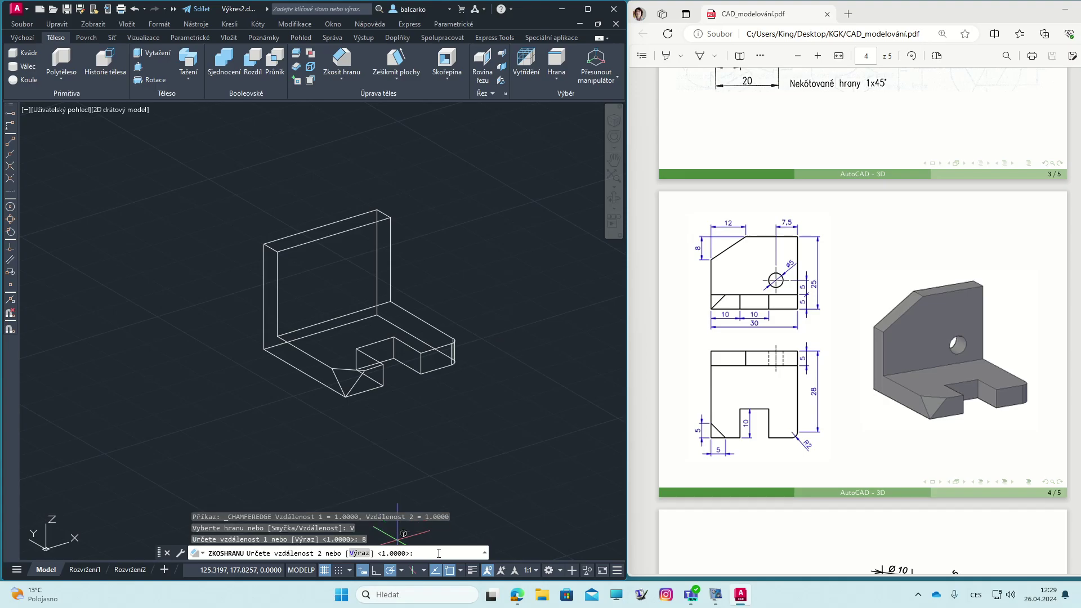
key("Return")
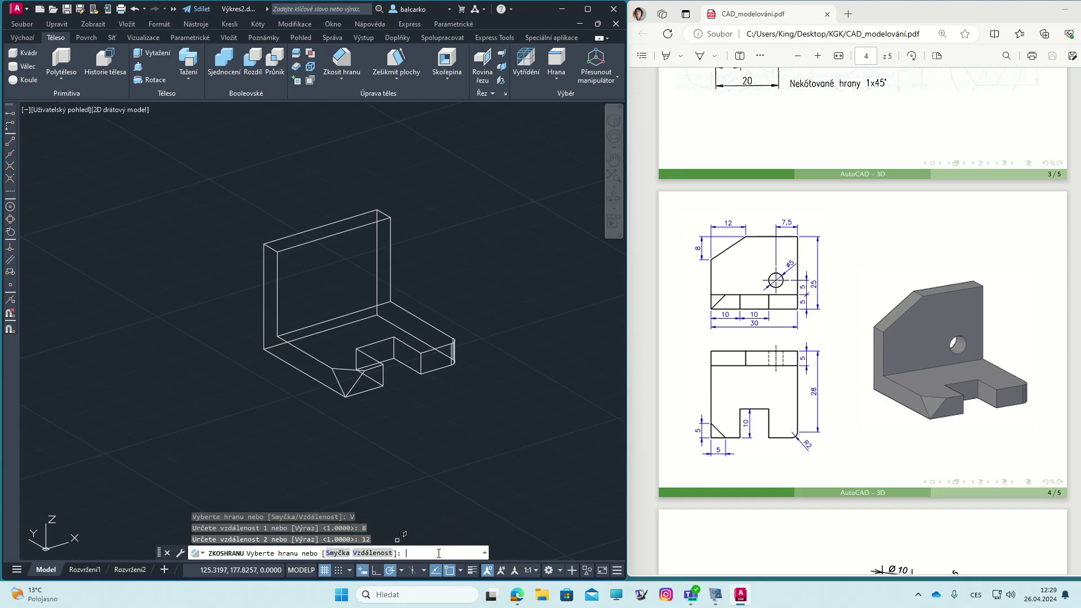
left_click(272, 246)
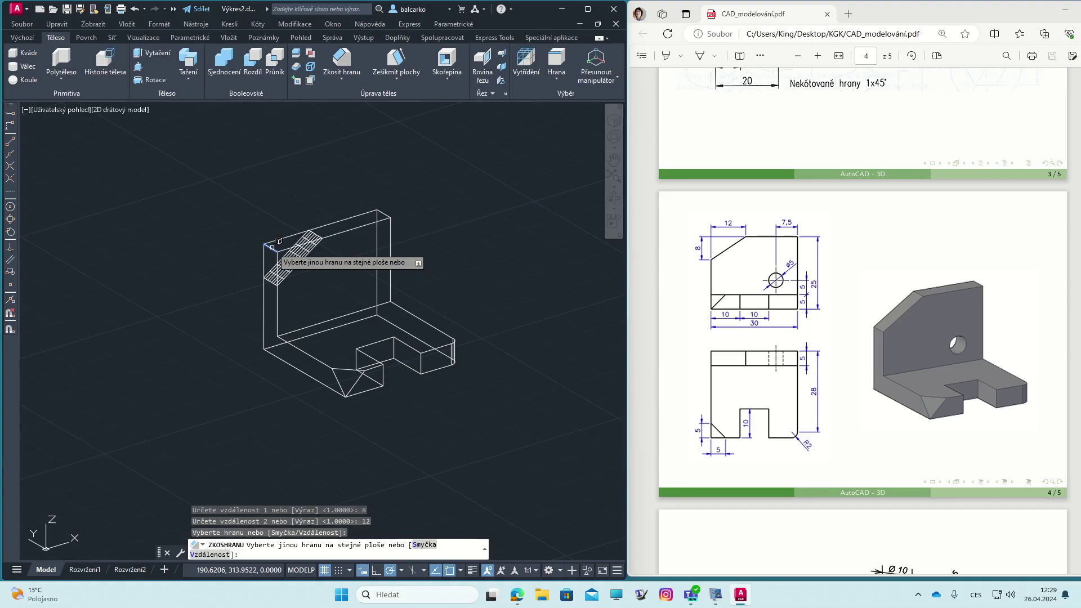
left_click(272, 247)
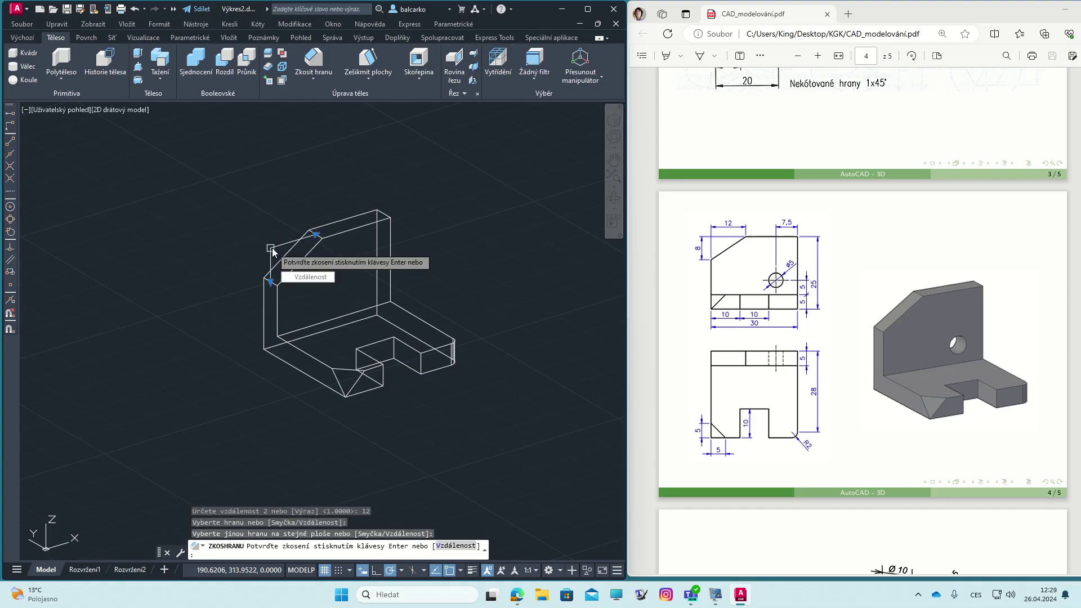
key("Return")
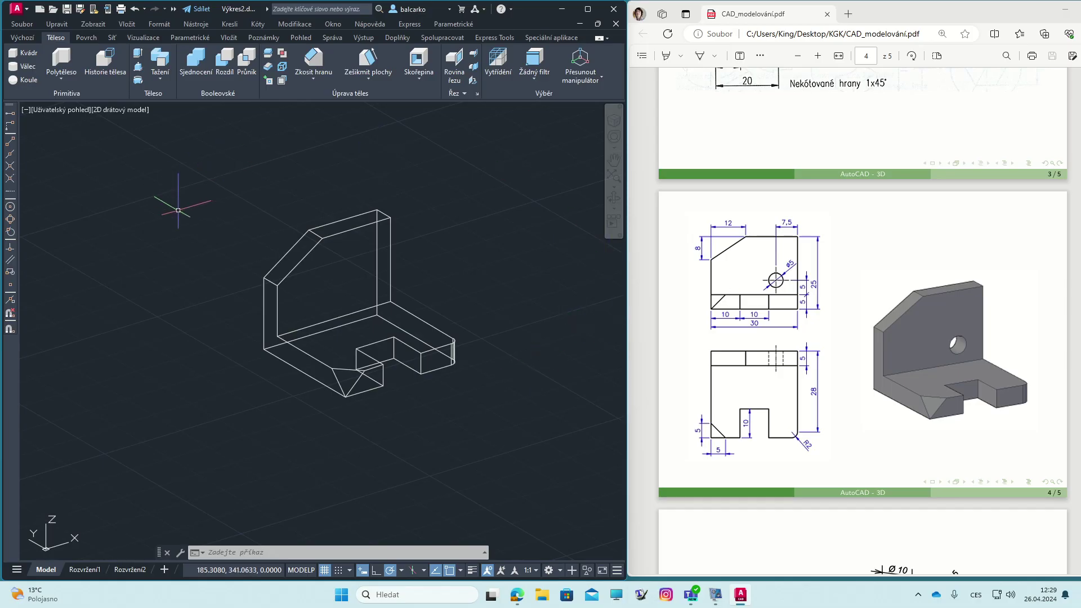
Step: Create a cylinder with a diameter of 5 mm and a height of 5 mm in the empty space in front of the bracket
left_click(26, 68)
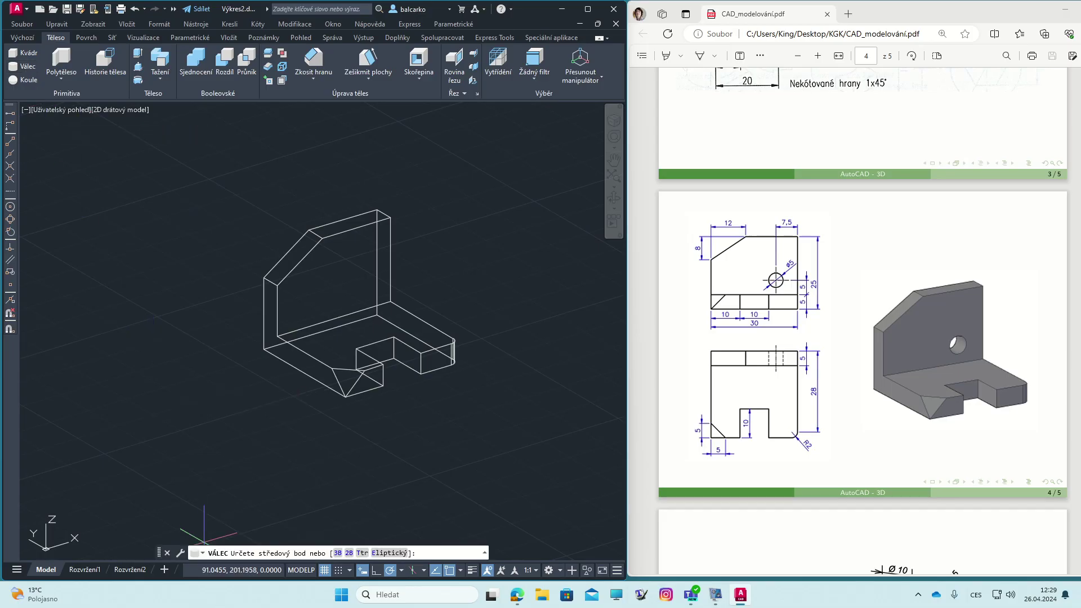
left_click(444, 453)
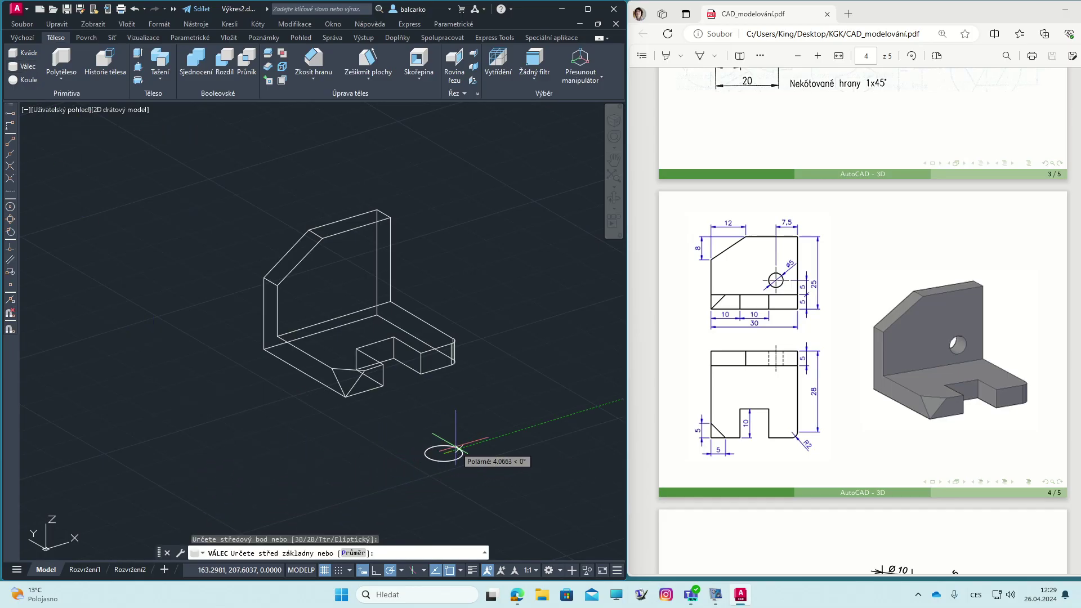
type("p")
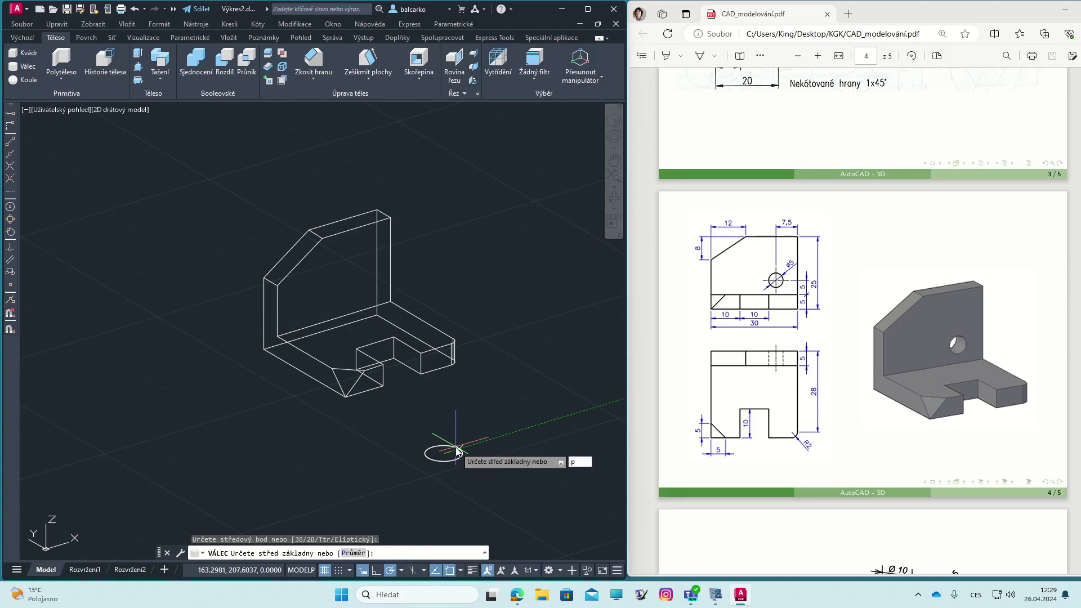
key("Return")
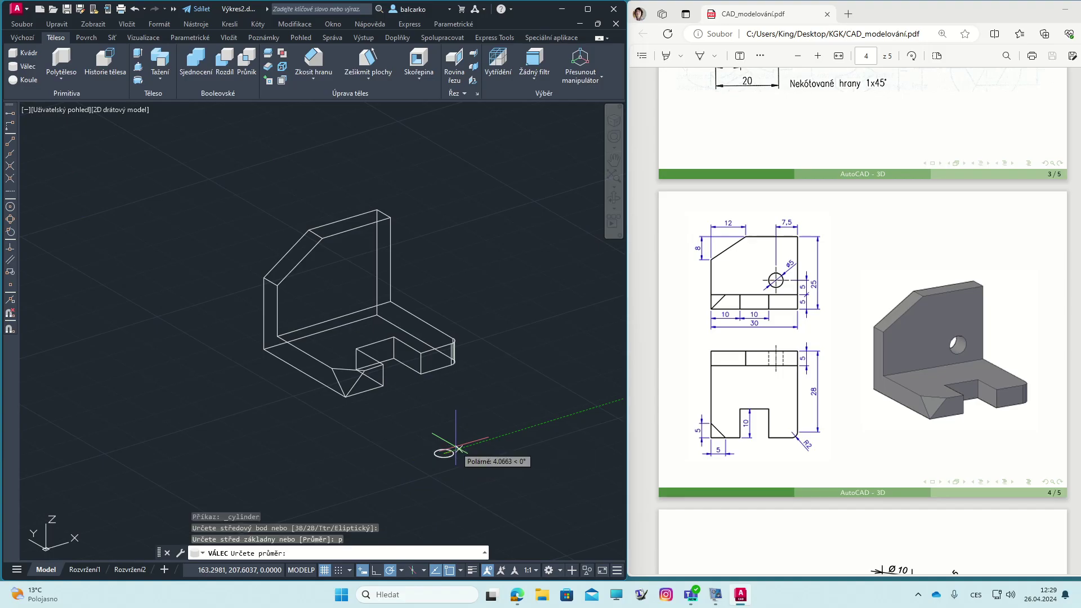
type("5")
key("Return")
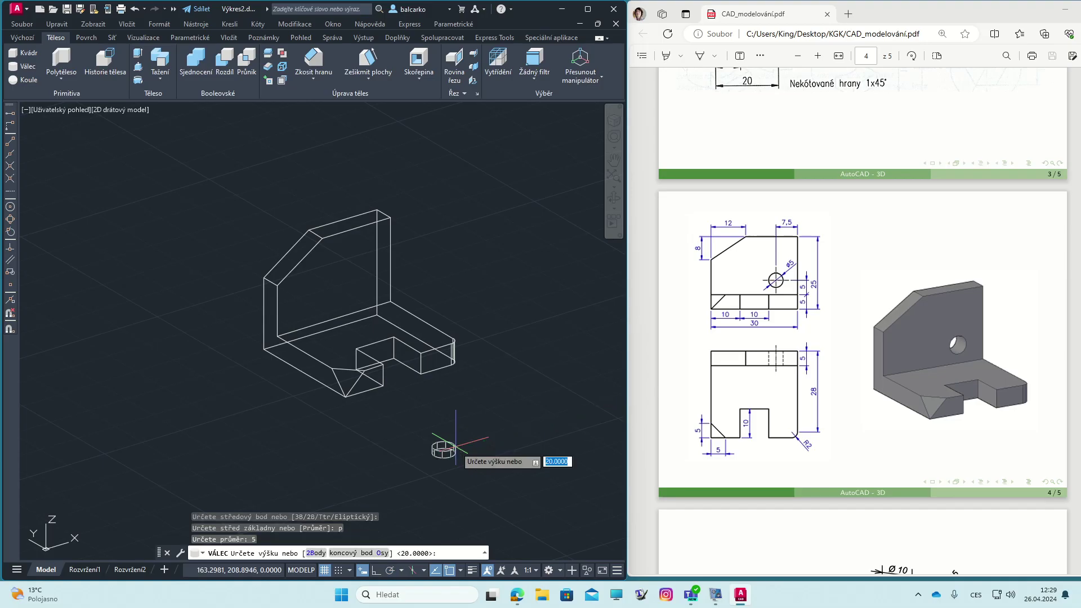
type("5")
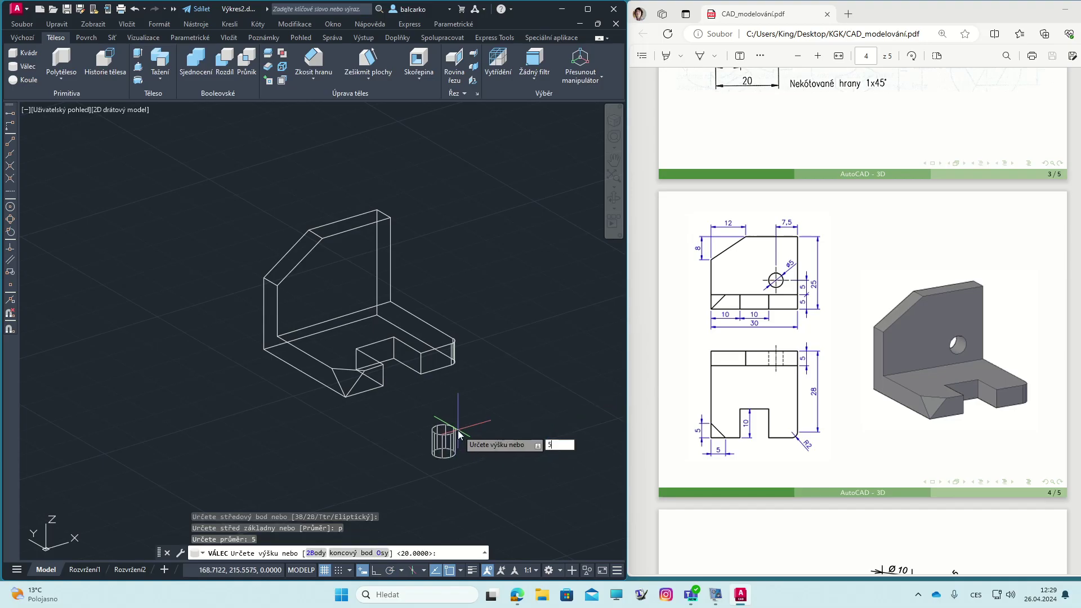
key("Return")
Step: Rotate the cylinder in 3D by 90° about the X axis so it lies perpendicular to the upright wall
scroll(458, 430, "up", 5)
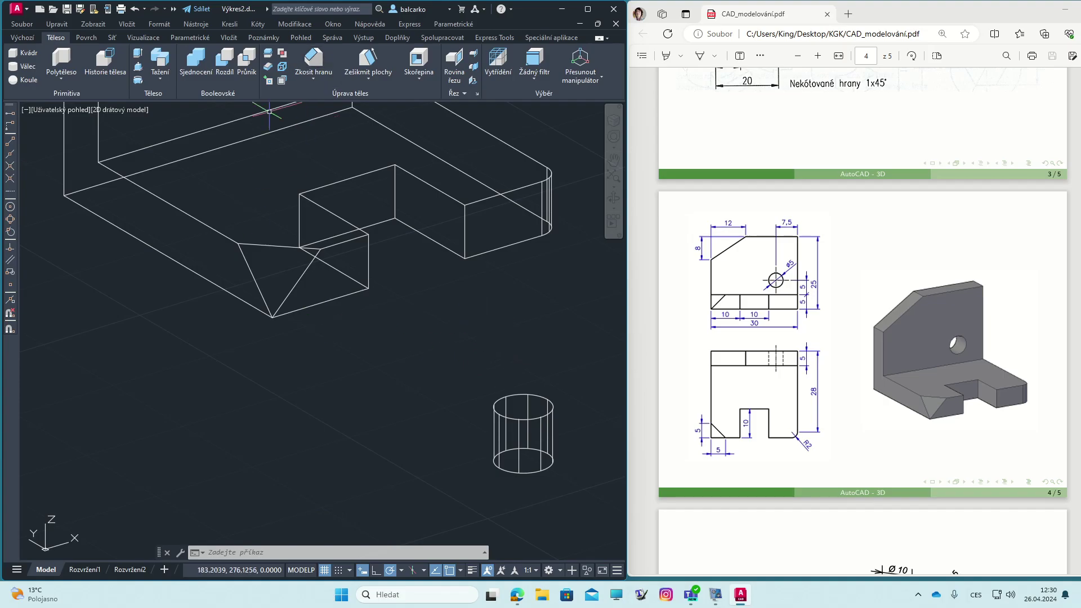
left_click(21, 38)
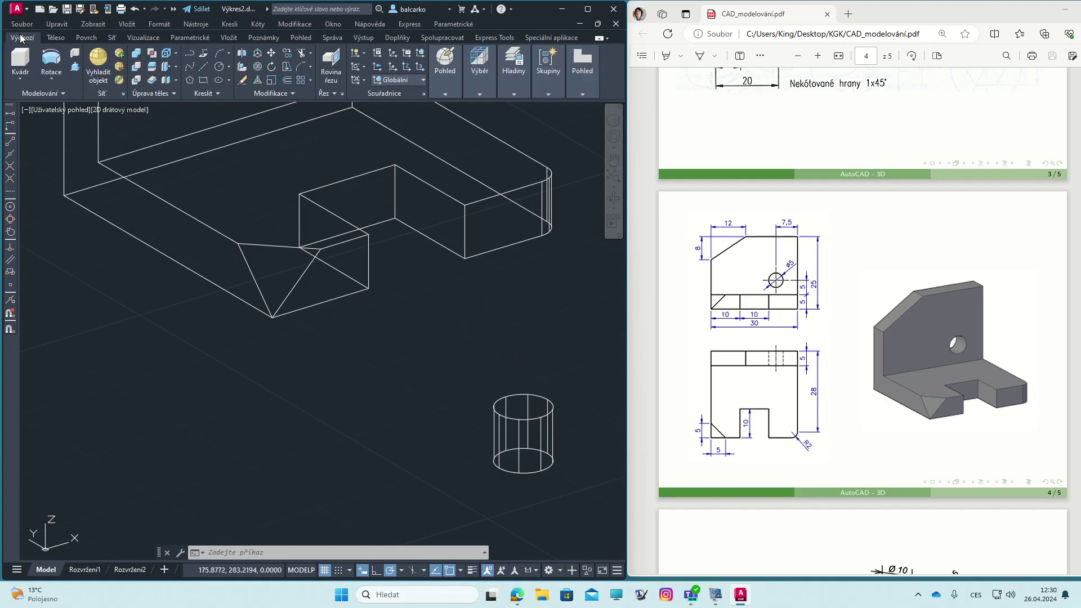
left_click(258, 67)
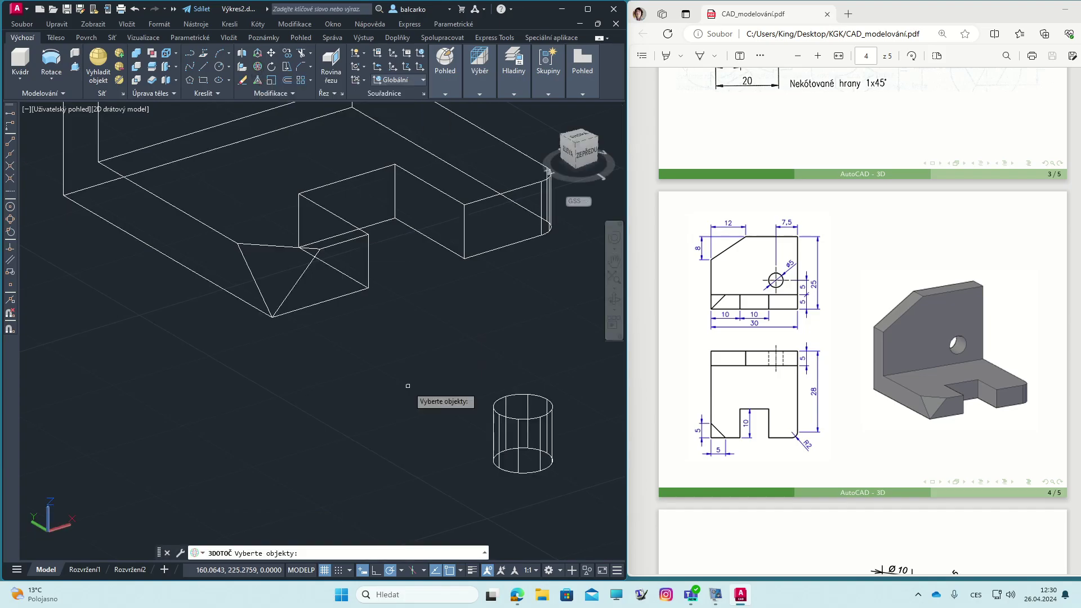
left_click(510, 417)
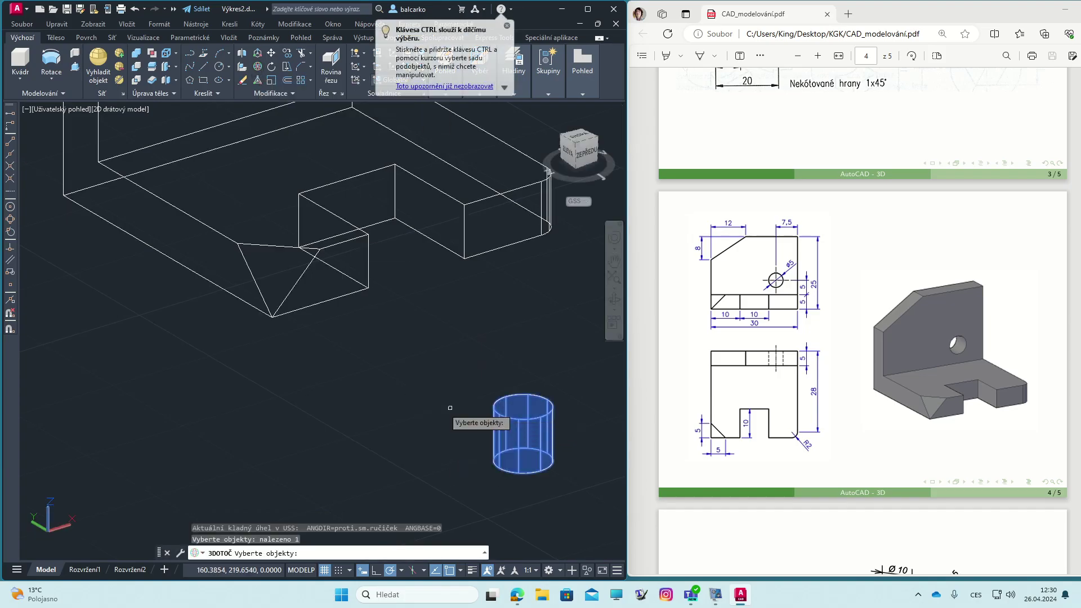
key("Return")
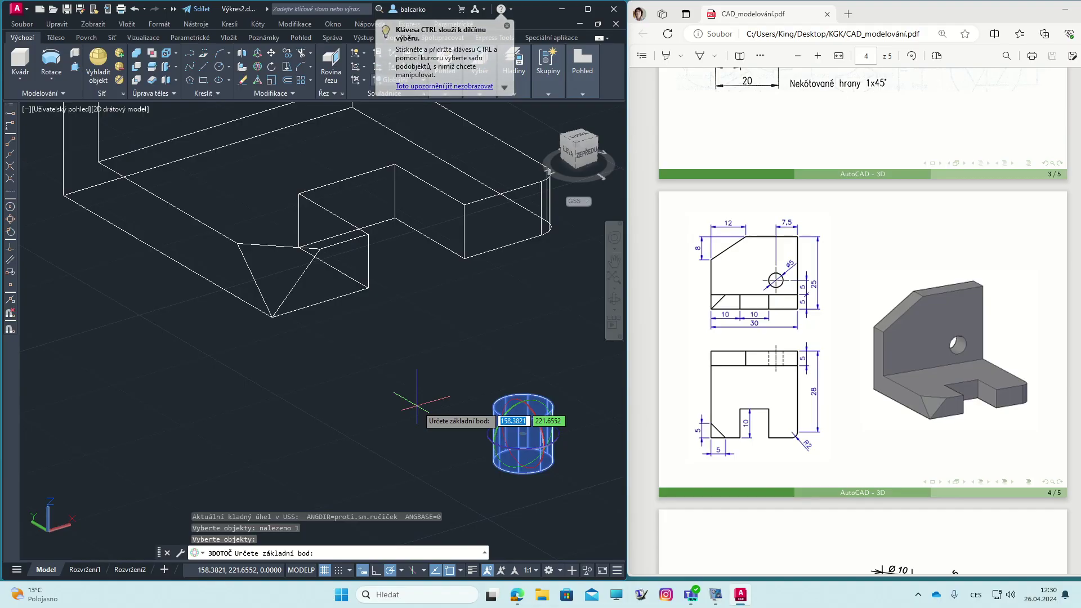
left_click(534, 416)
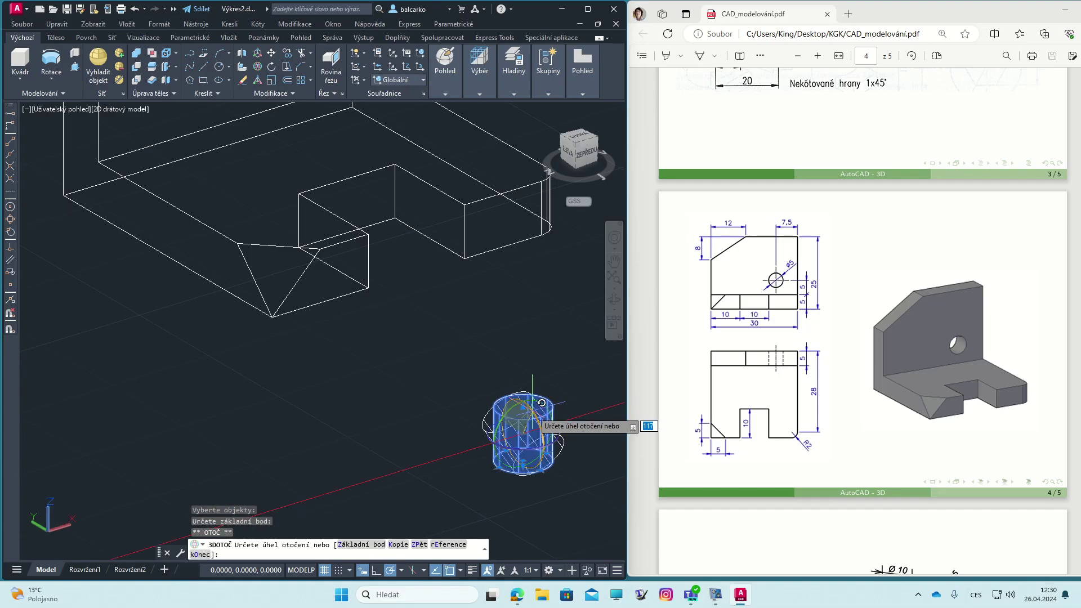
type("90")
key("Return")
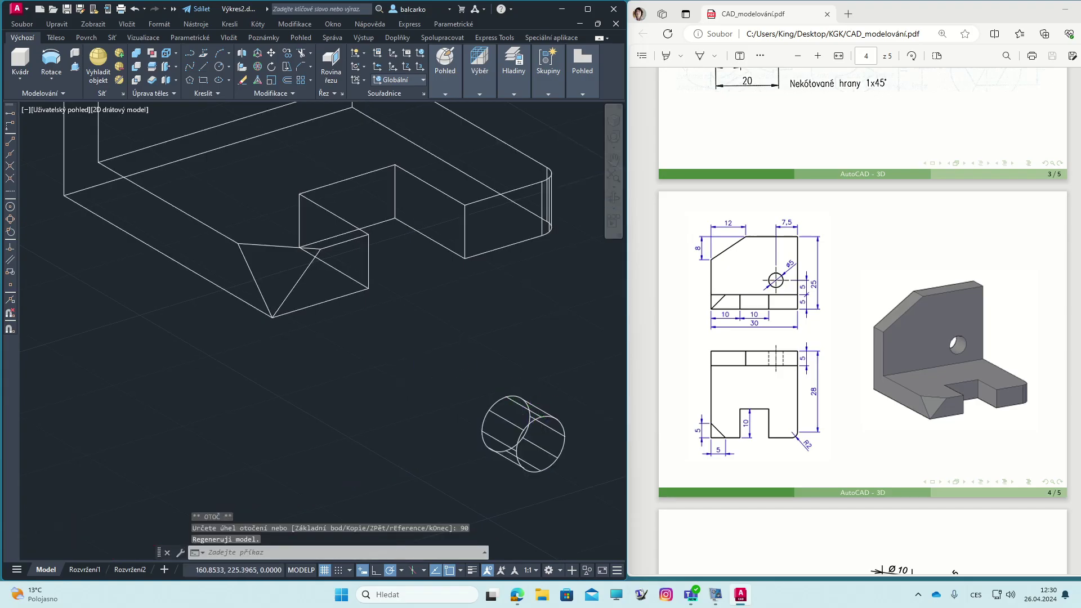
Step: Move the cylinder by its front-face centre to an offset of @-7.5,0,5 from the inner corner where the wall's front face meets the base
scroll(411, 376, "down", 2)
middle_click_drag(396, 408, 376, 436)
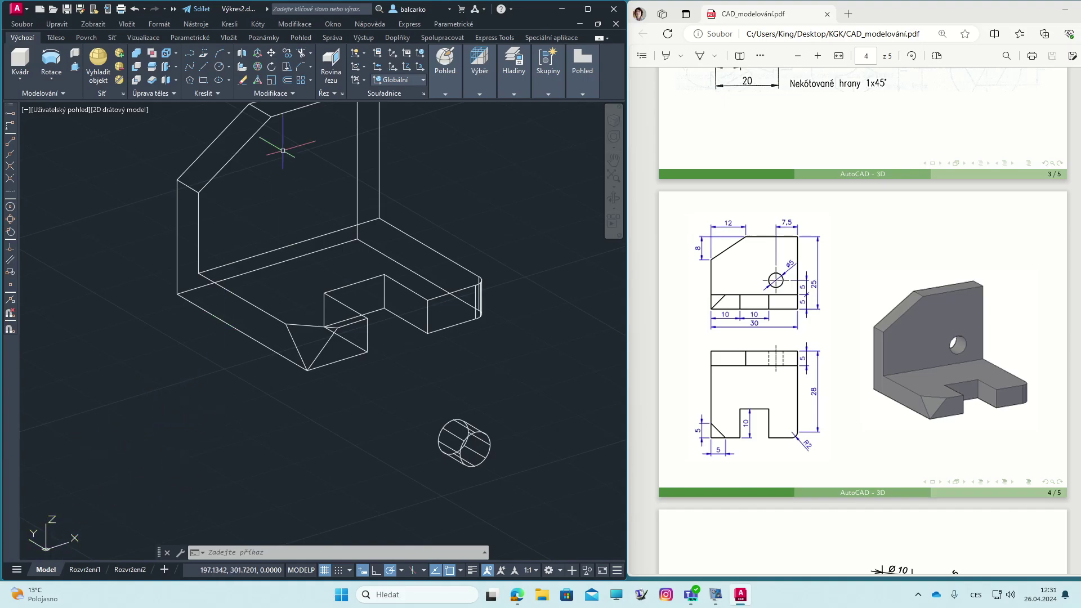
left_click(272, 54)
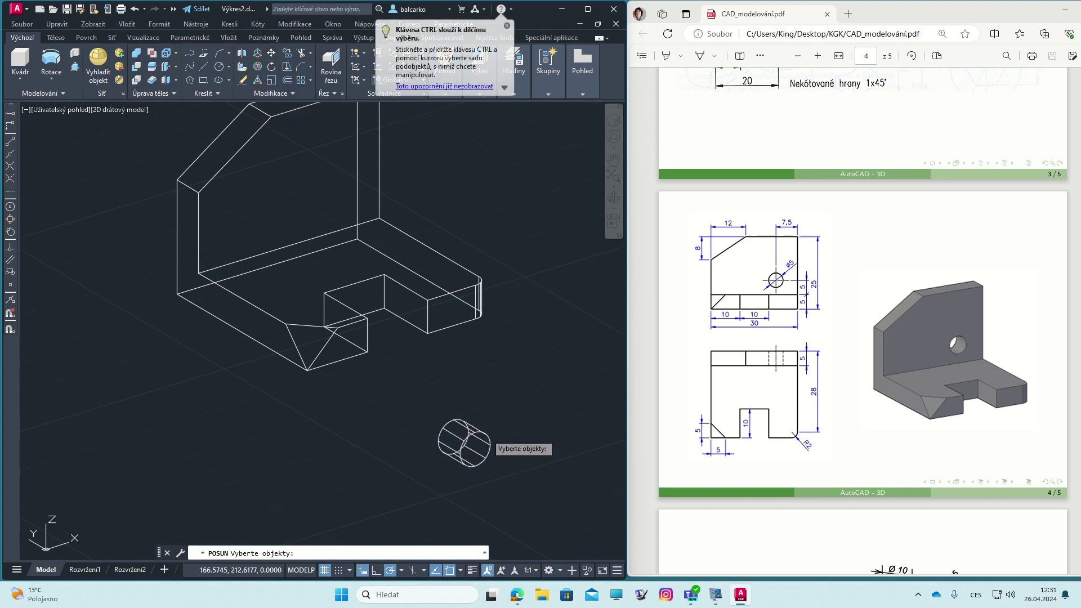
left_click(487, 433)
key("Return")
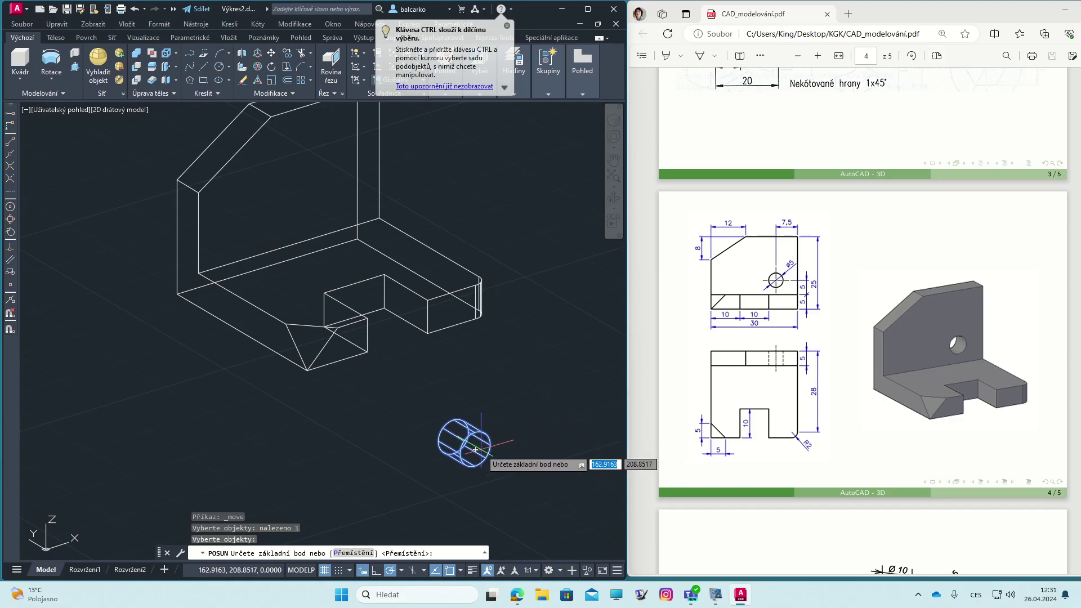
left_click(476, 450)
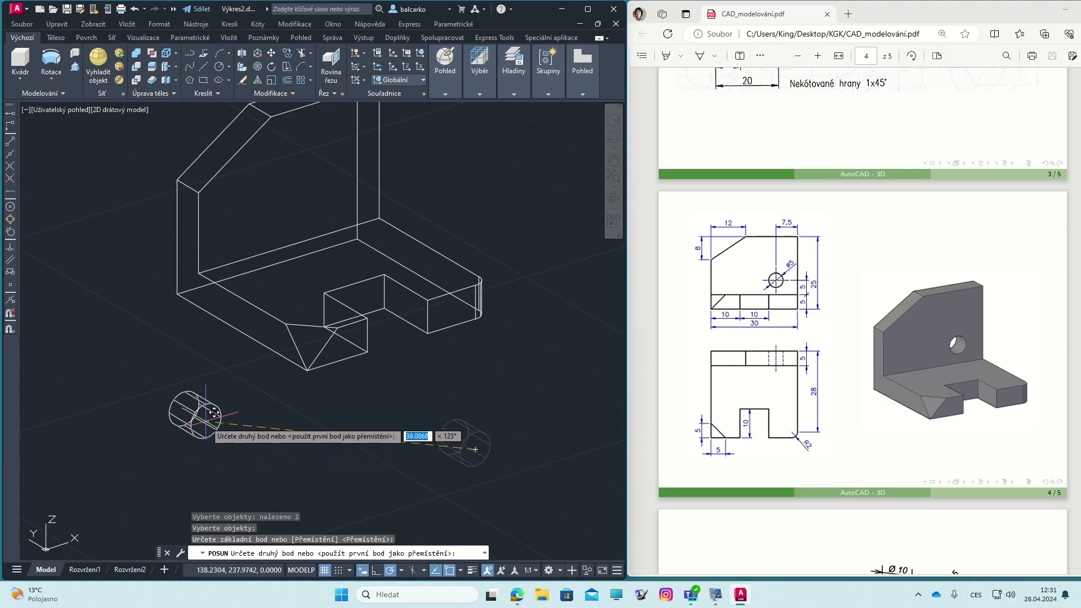
left_click(11, 128)
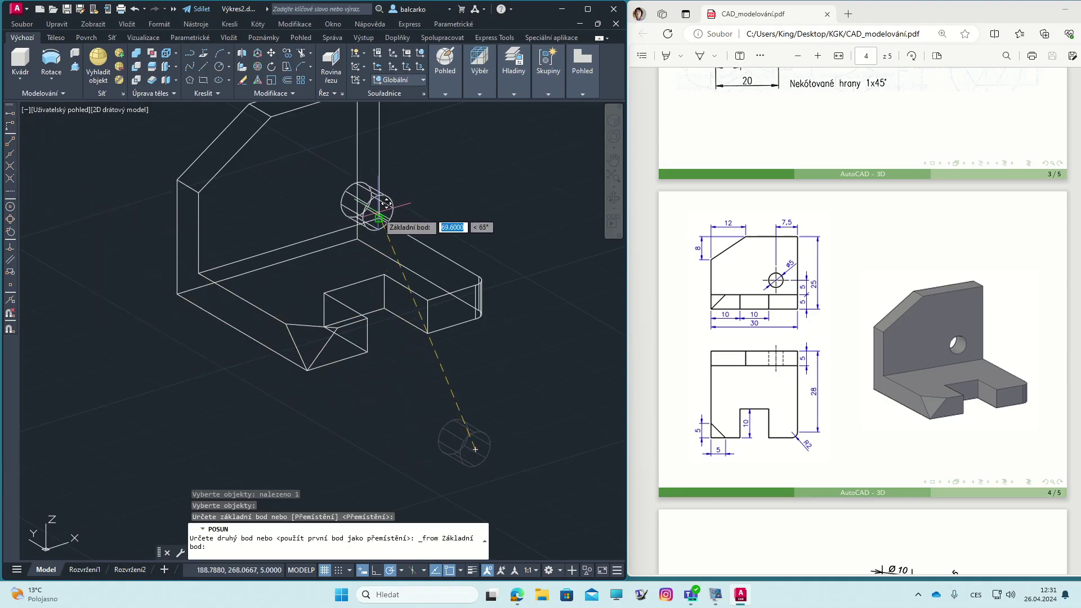
left_click(387, 204)
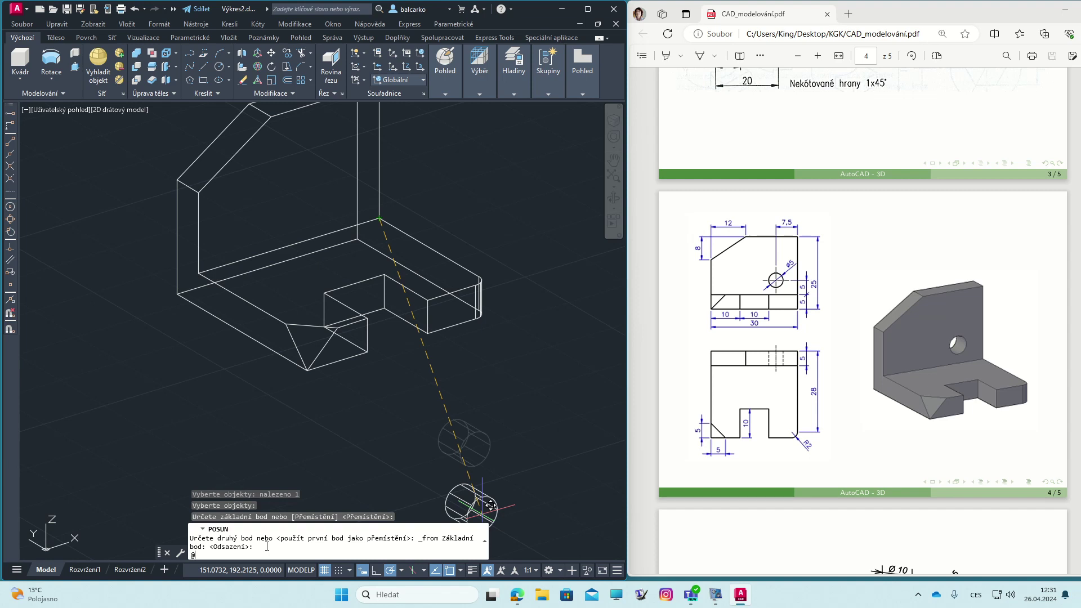
type("-7.5,0,5")
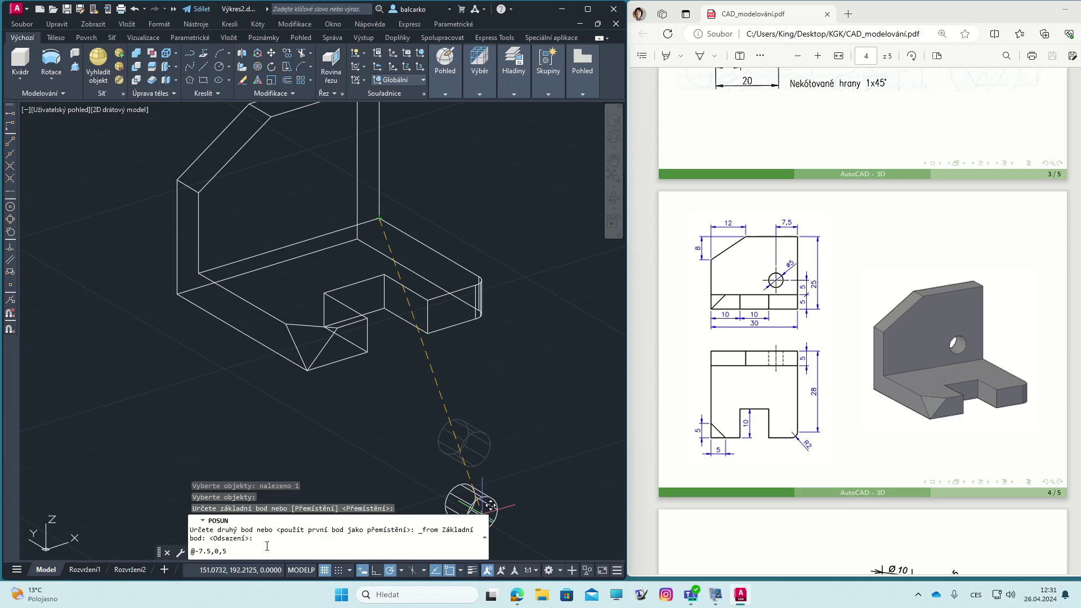
key("Return")
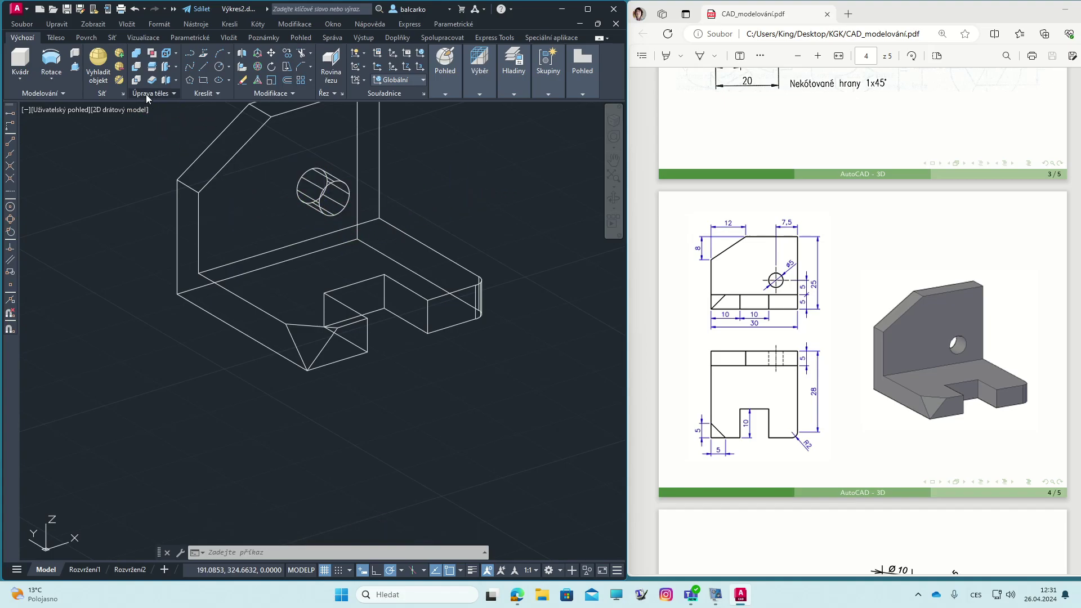
Step: Subtract the cylinder from the bracket to cut the through hole in the upright wall
left_click(137, 64)
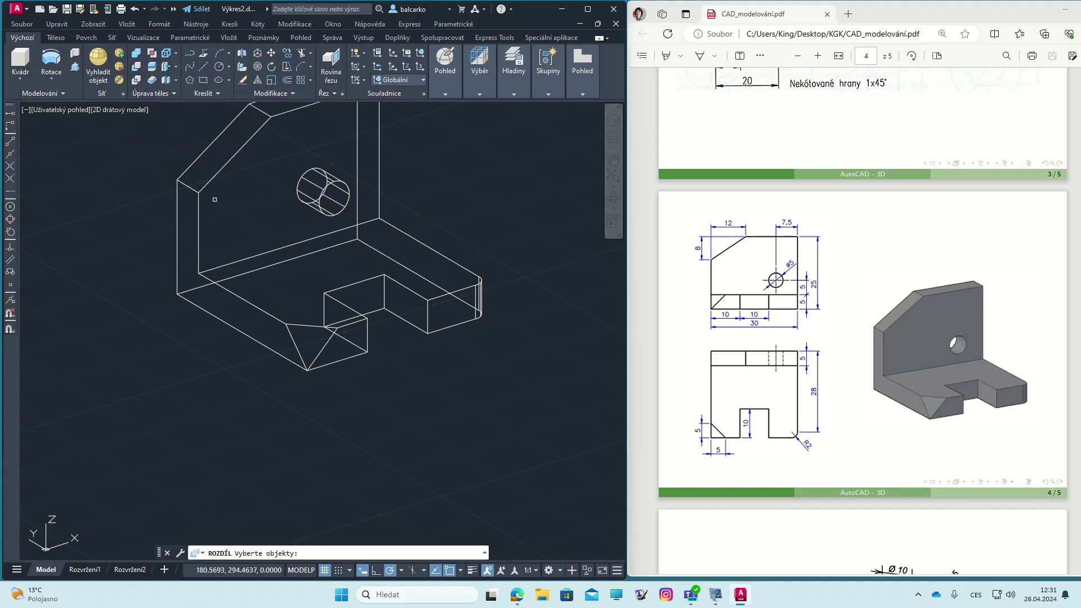
left_click(229, 160)
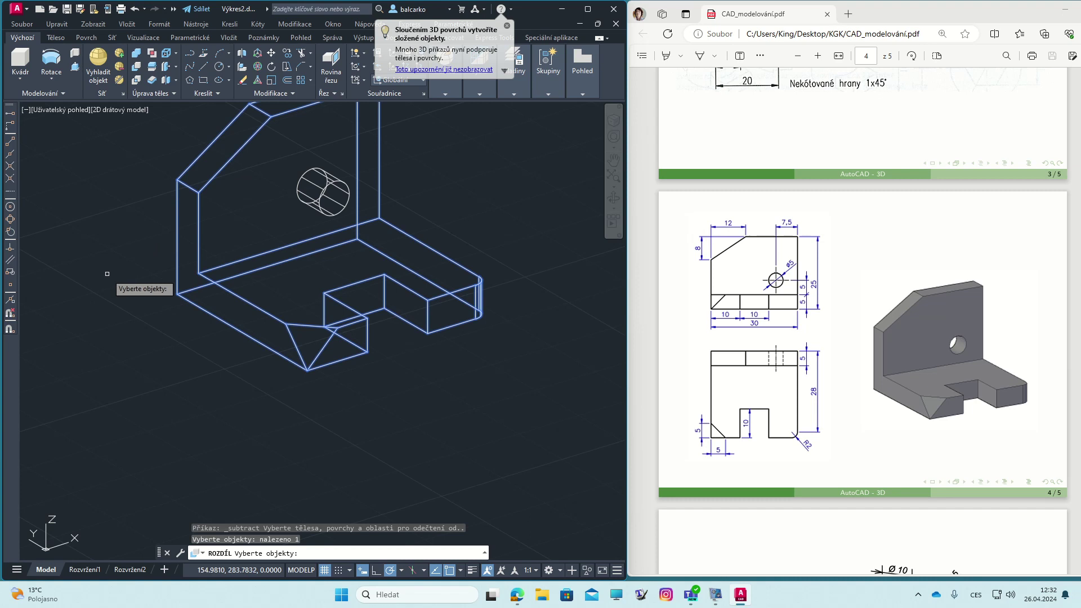
key("Return")
left_click(326, 198)
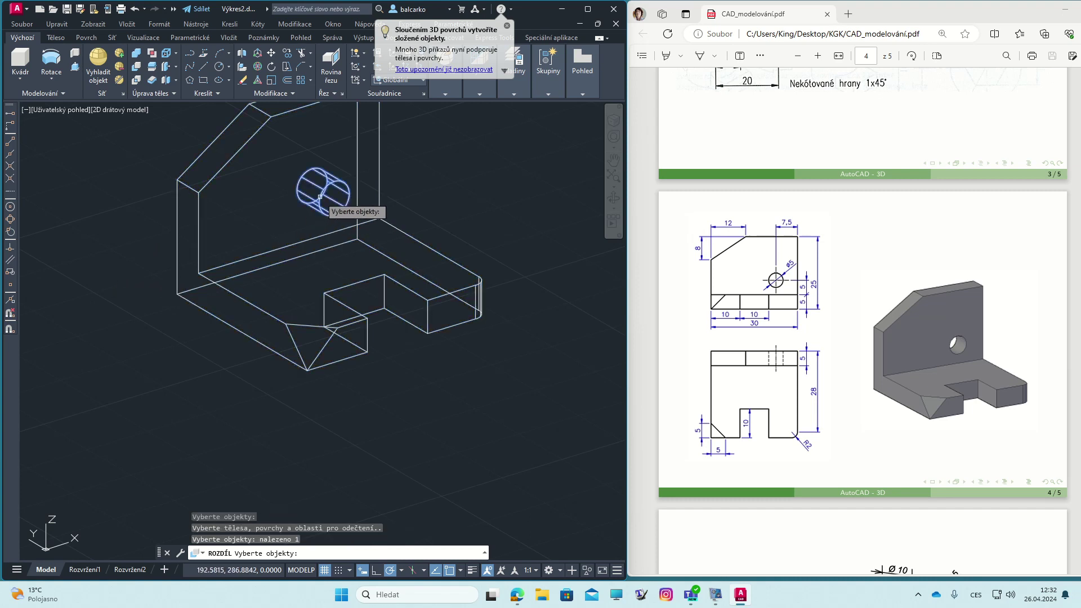
key("Return")
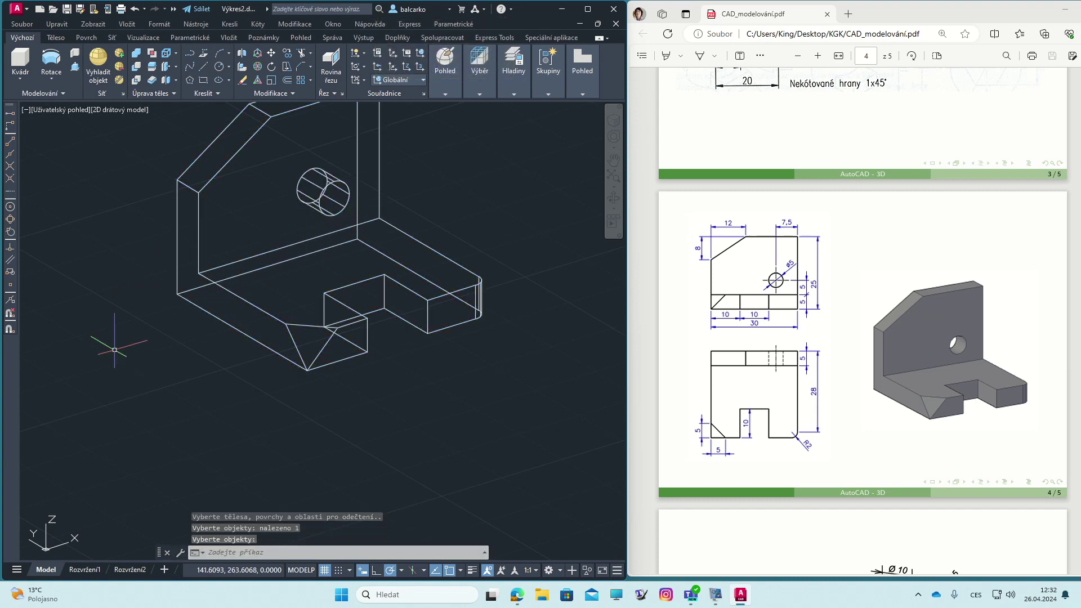
Step: Display the model in the Realistic visual style and make room beside the finished bracket
left_click(125, 110)
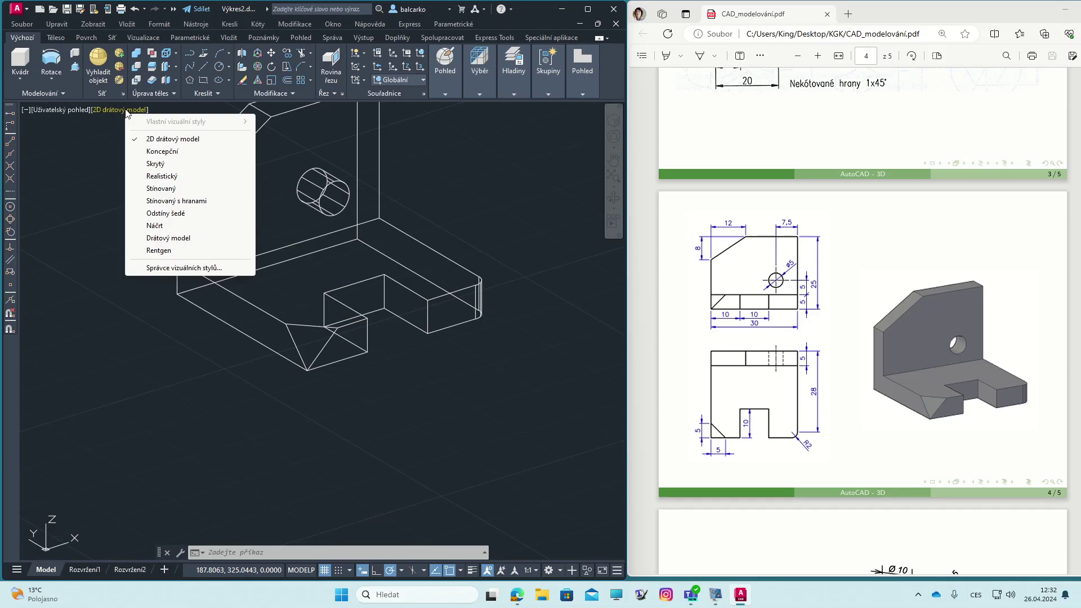
left_click(150, 176)
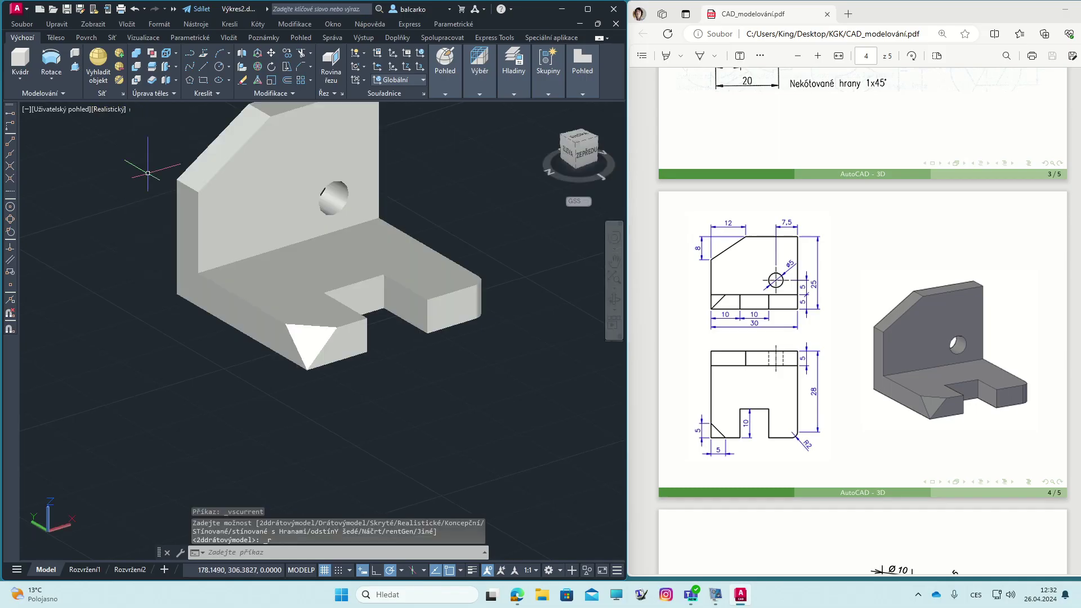
scroll(112, 193, "down", 2)
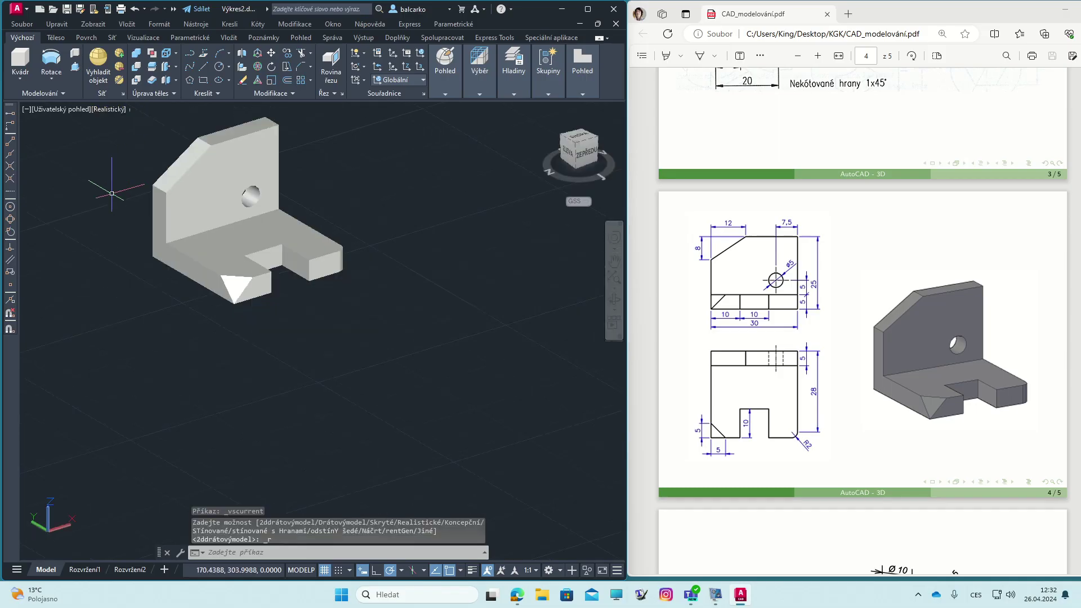
middle_click_drag(323, 358, 229, 404)
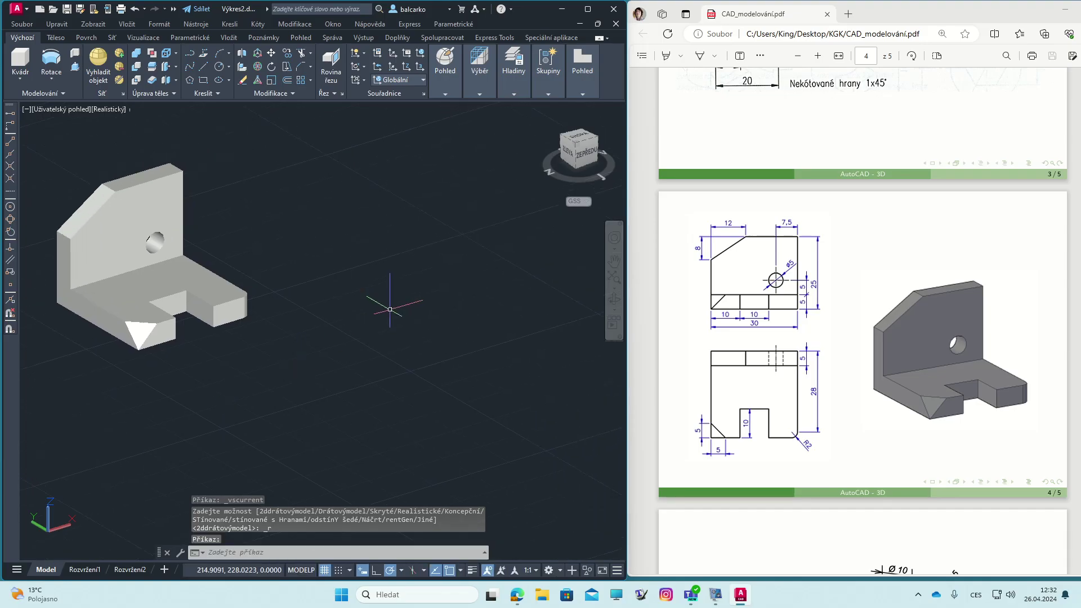
Step: Create a box of 20 × 50 × 35 mm beside the bracket for the part on page 5 of the PDF
scroll(913, 432, "down", 3)
scroll(914, 432, "down", 2)
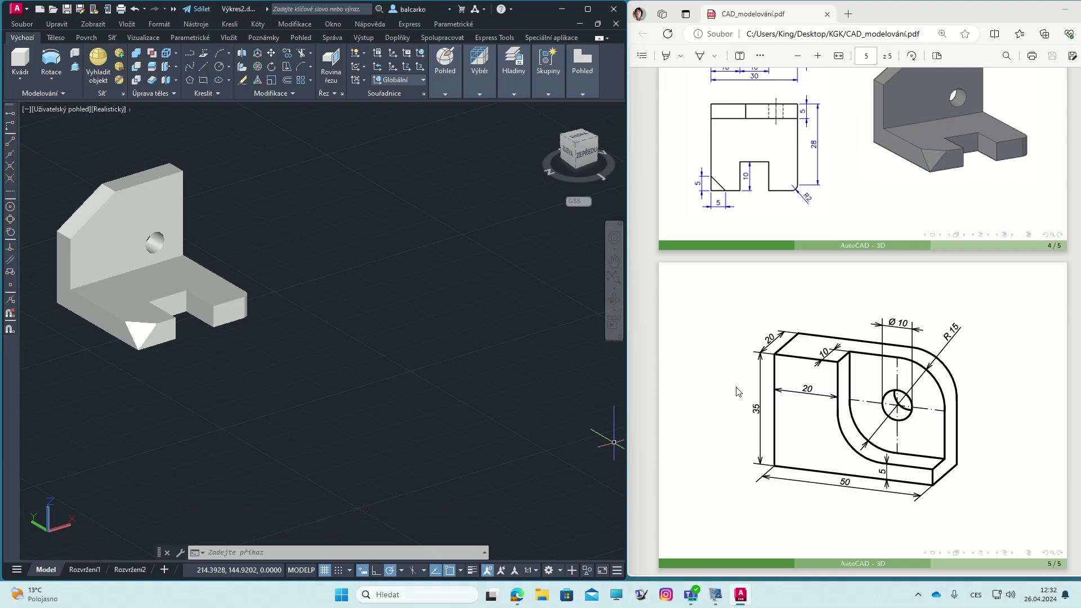
left_click(20, 59)
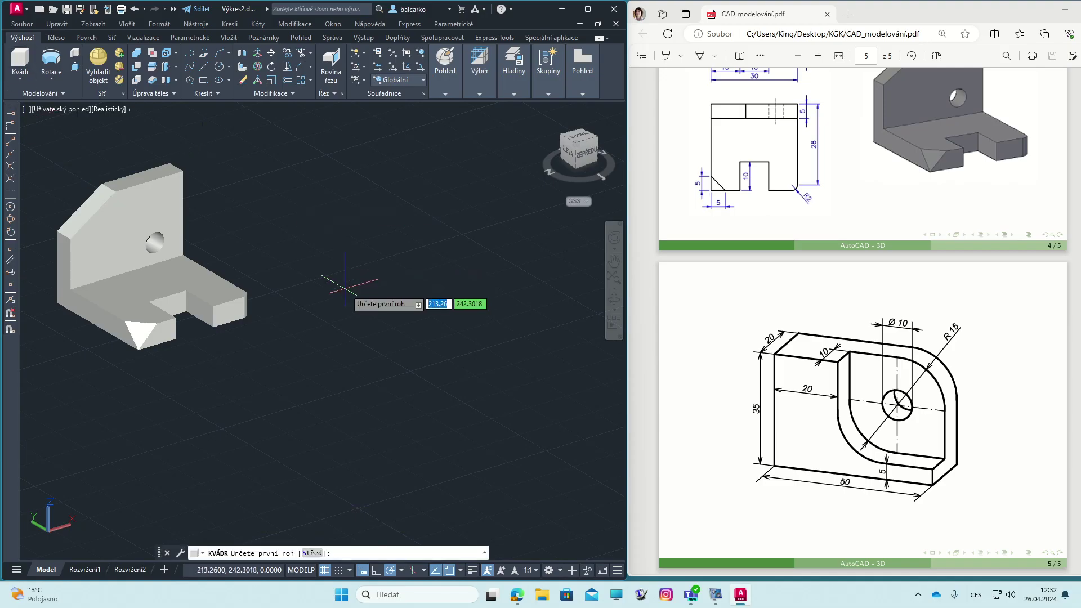
left_click(394, 279)
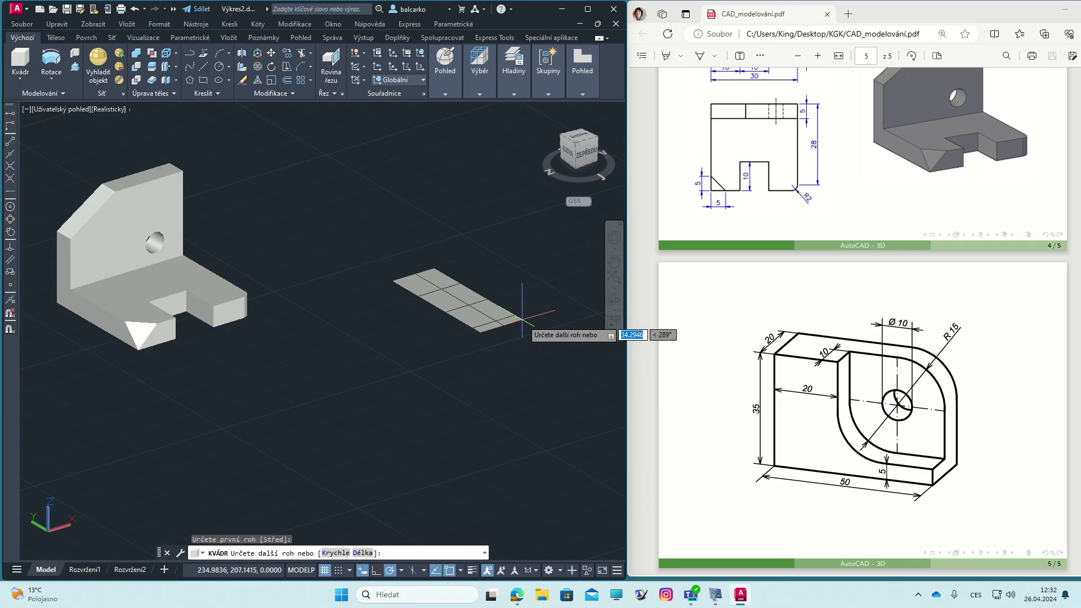
type("20")
key("Tab")
type("50")
key("Tab")
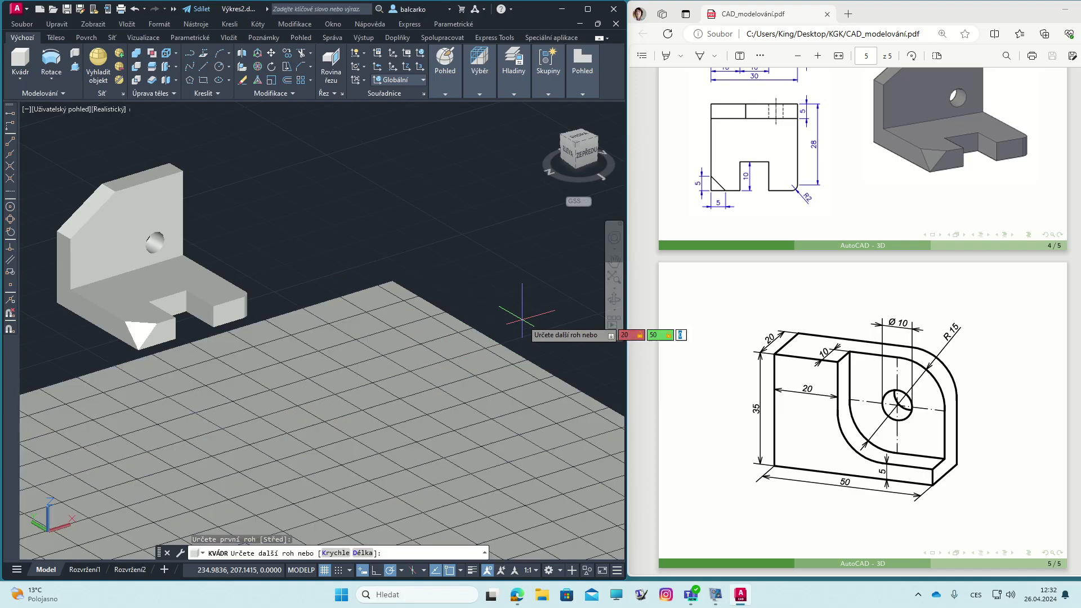
type("35")
key("Return")
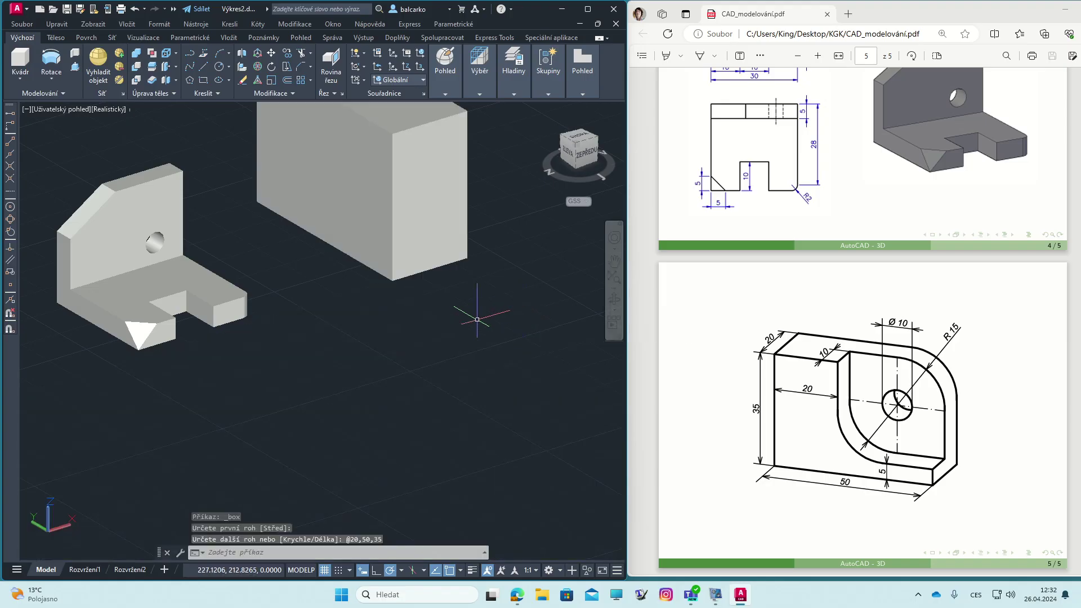
Step: Switch to the top view and draw a 30 × 30 mm rectangle in the empty space in front of the two solids
scroll(512, 307, "down", 3)
scroll(522, 351, "up", 1)
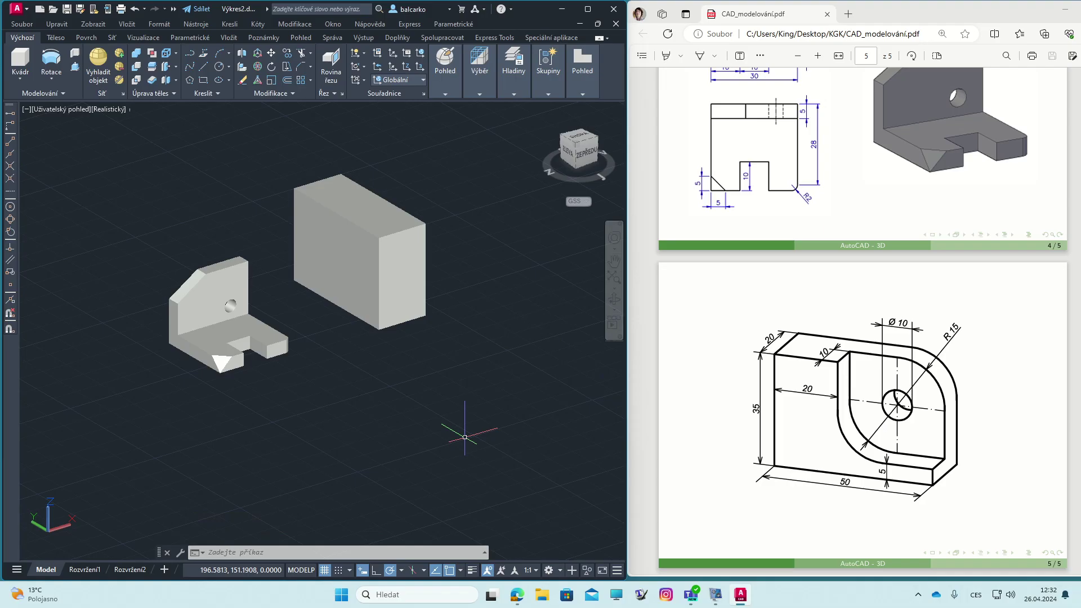
left_click(58, 110)
left_click(90, 139)
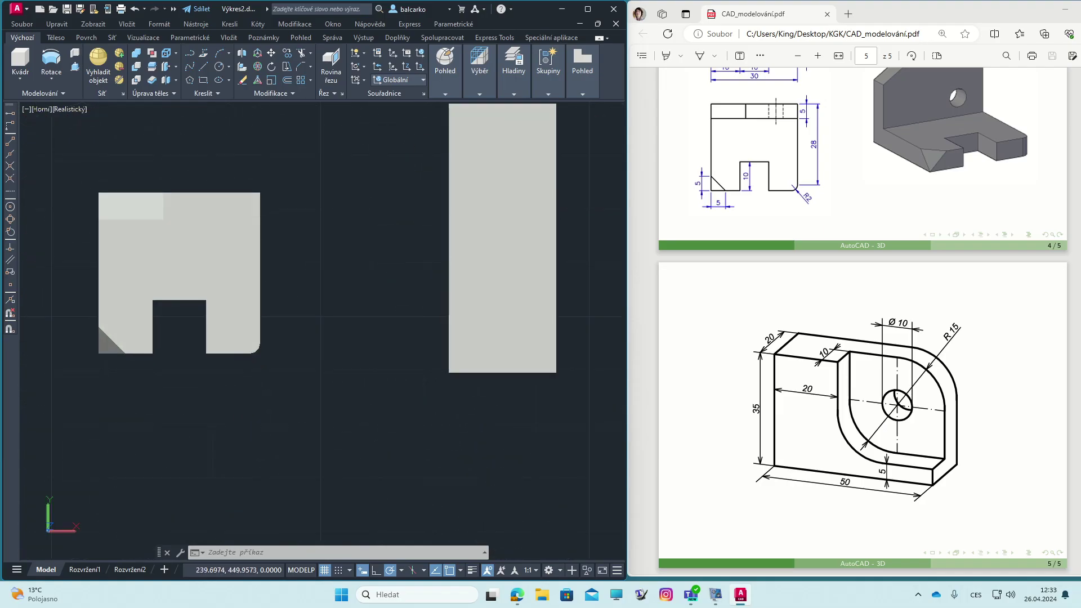
middle_click_drag(350, 439, 248, 287)
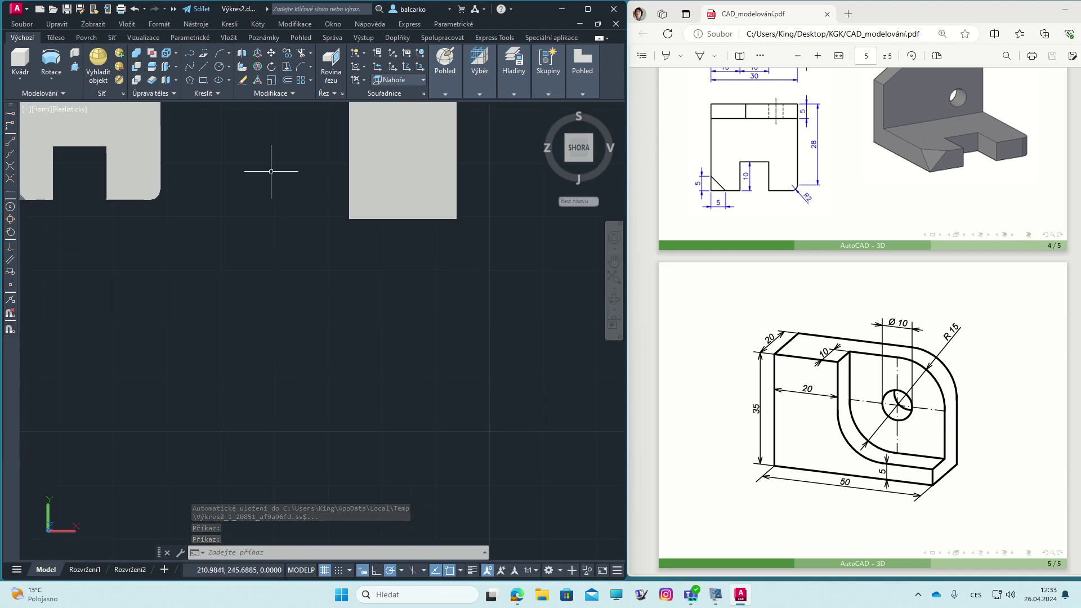
left_click(206, 81)
left_click(250, 405)
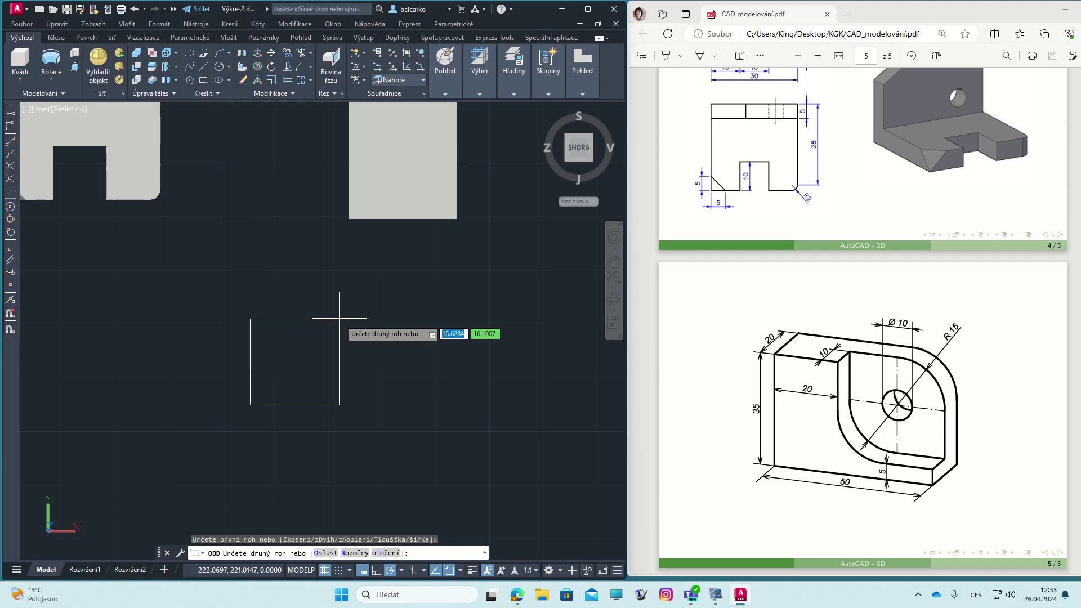
type("30")
key("Tab")
type("30")
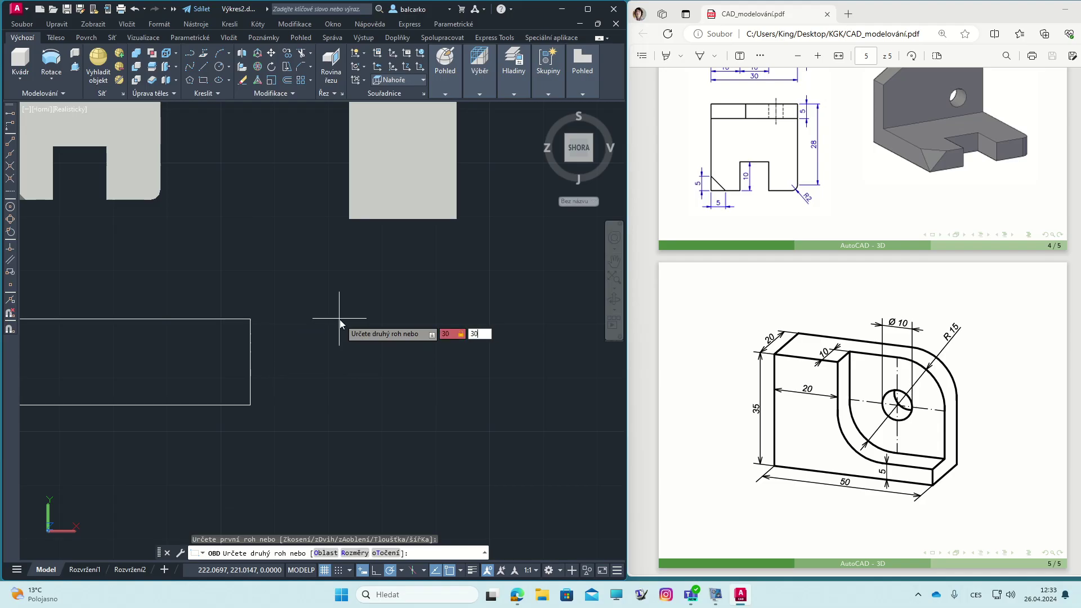
key("Return")
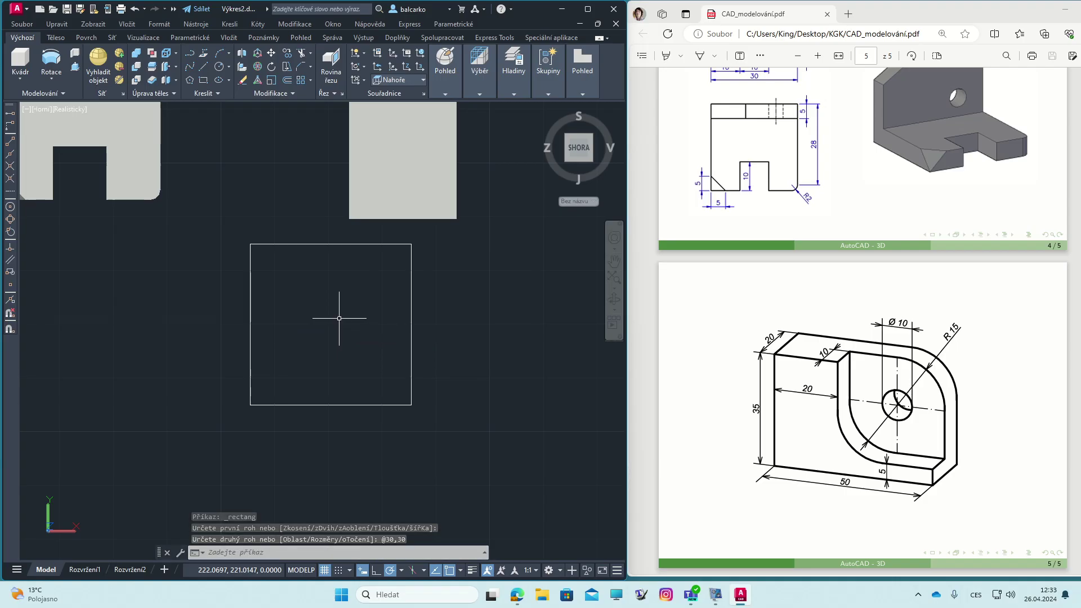
Step: Fillet the lower-left corner of the rectangle with a radius of 15 mm
left_click(312, 66)
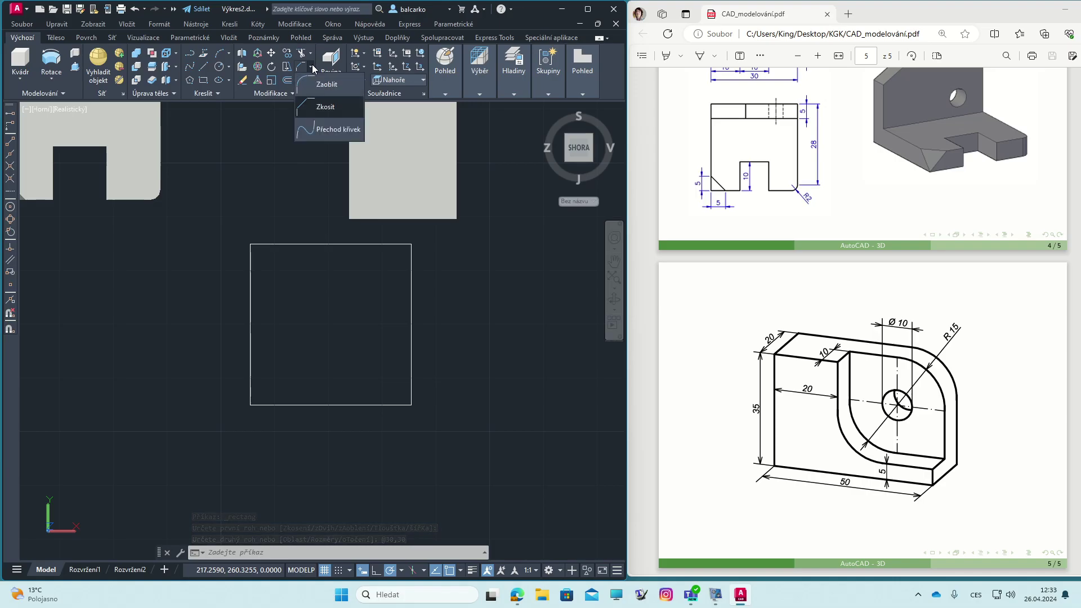
left_click(334, 104)
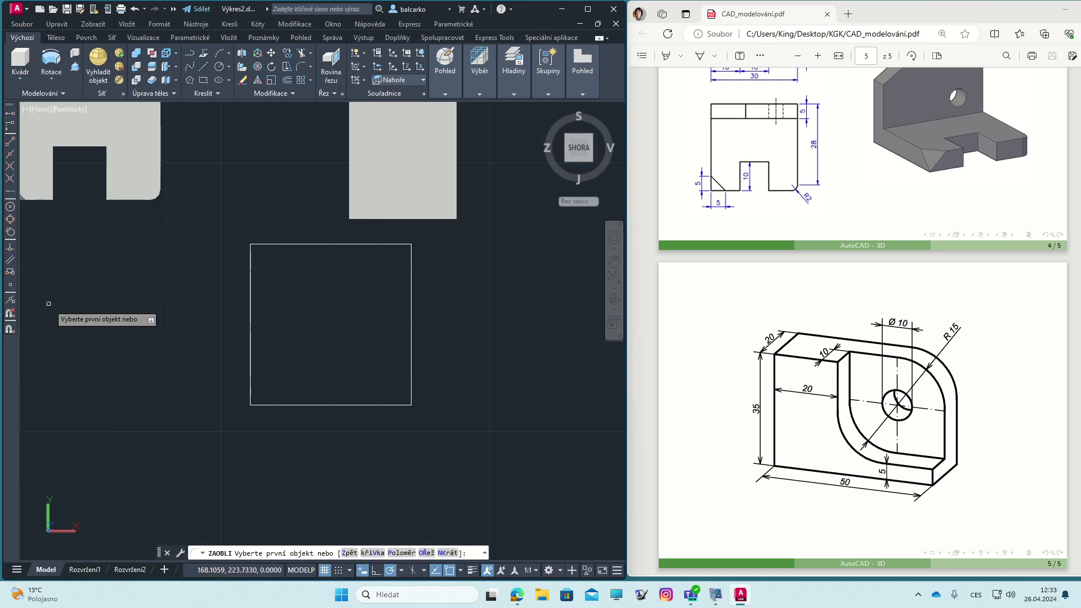
left_click(401, 553)
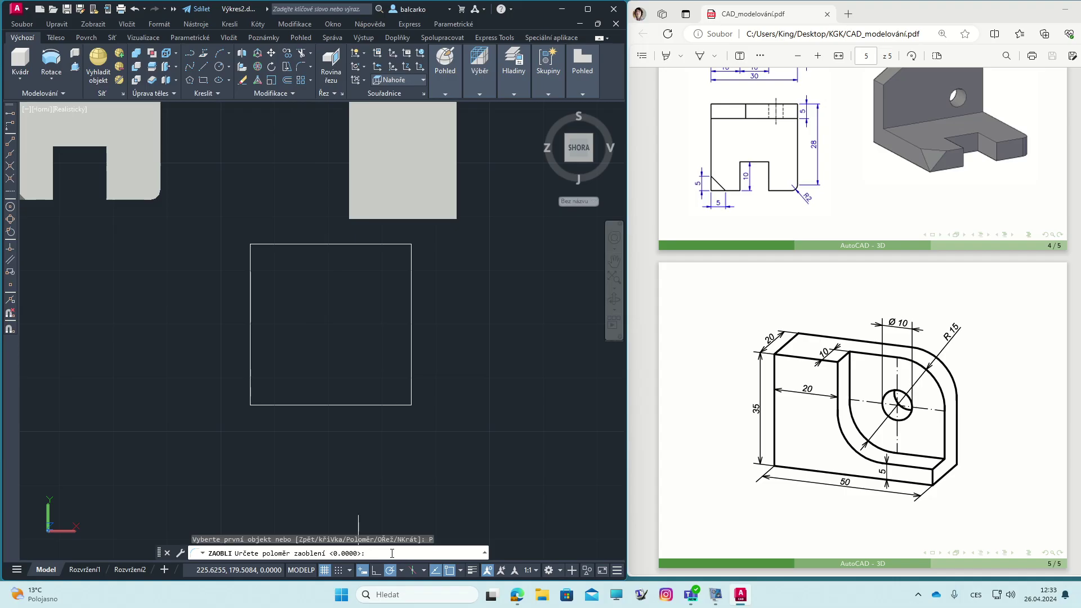
key("Return")
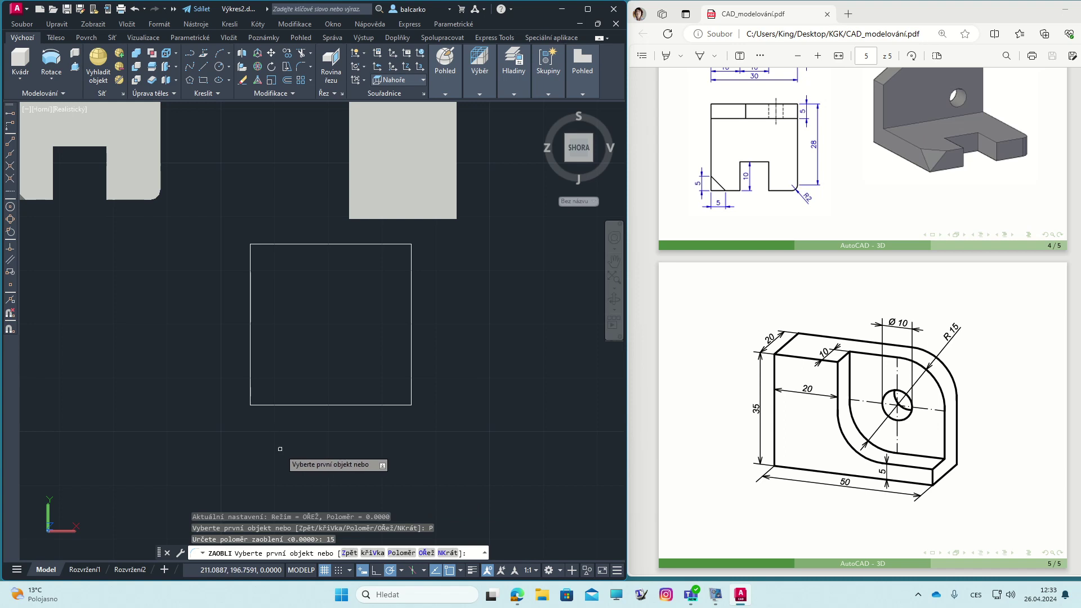
left_click(250, 377)
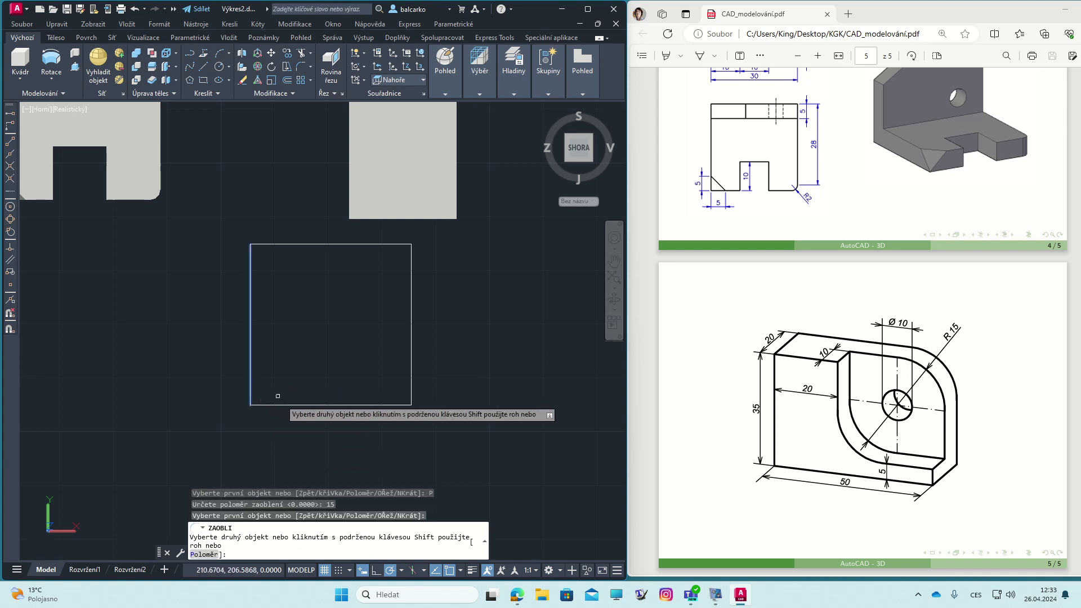
left_click(287, 404)
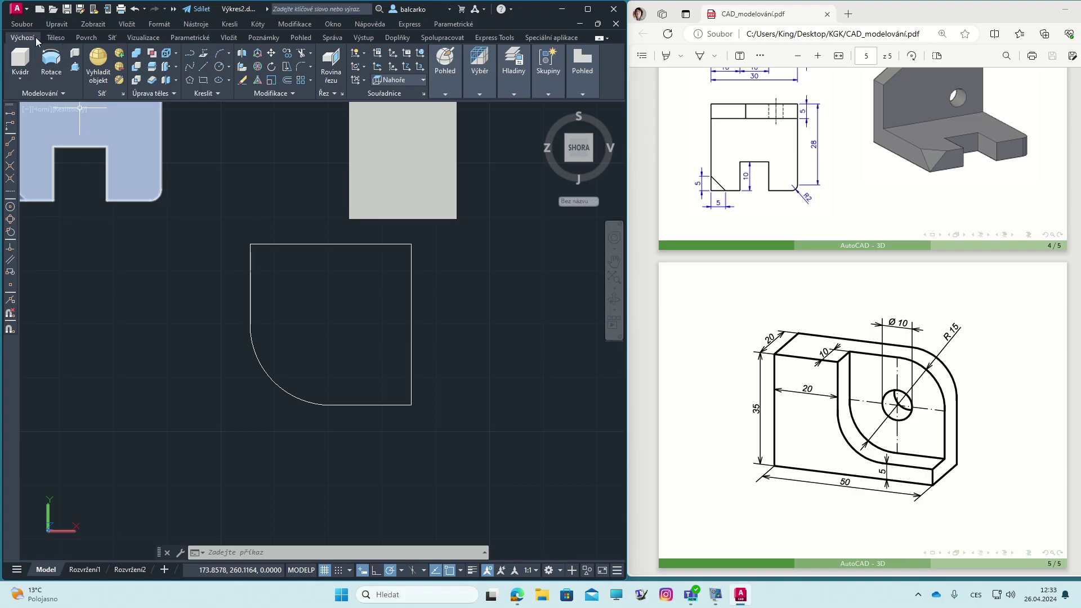
Step: Extrude the closed profile with the rounded corner to a height of 10 mm
left_click(52, 79)
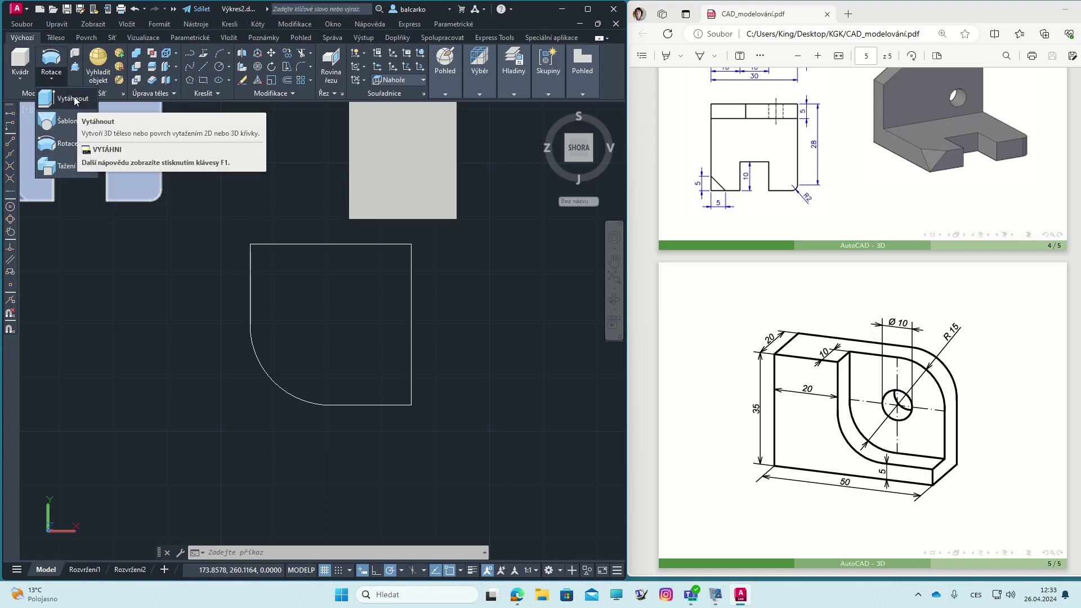
left_click(73, 99)
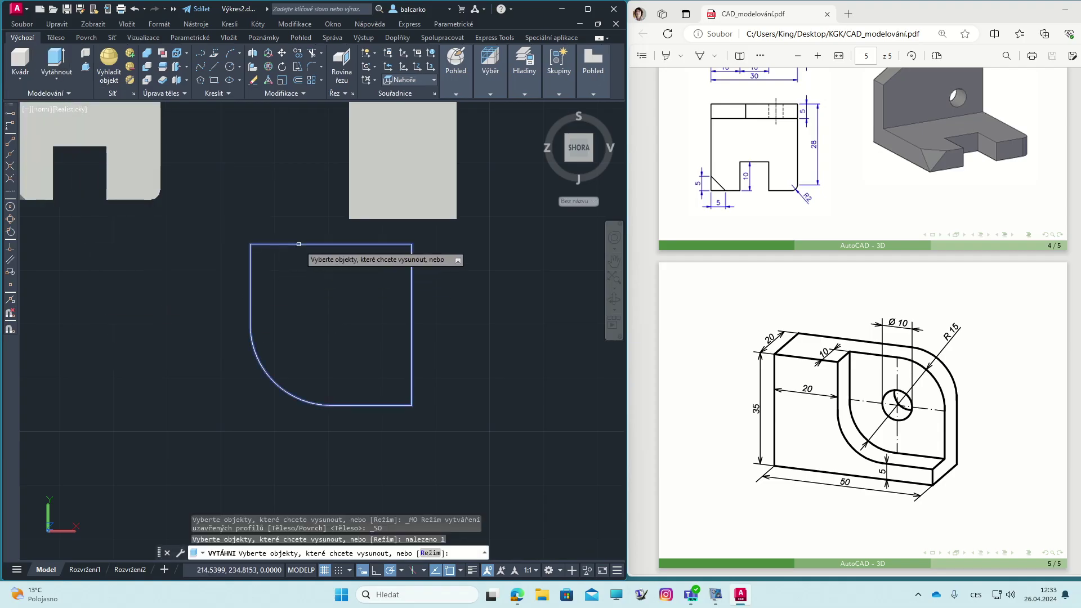
left_click(294, 248)
key("Return")
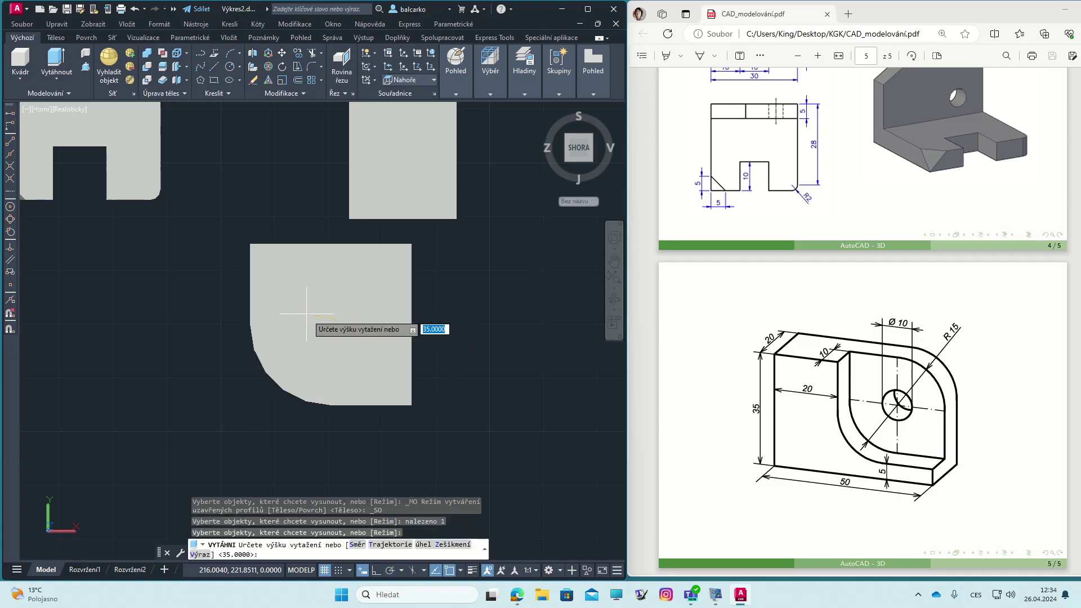
type("10")
key("Return")
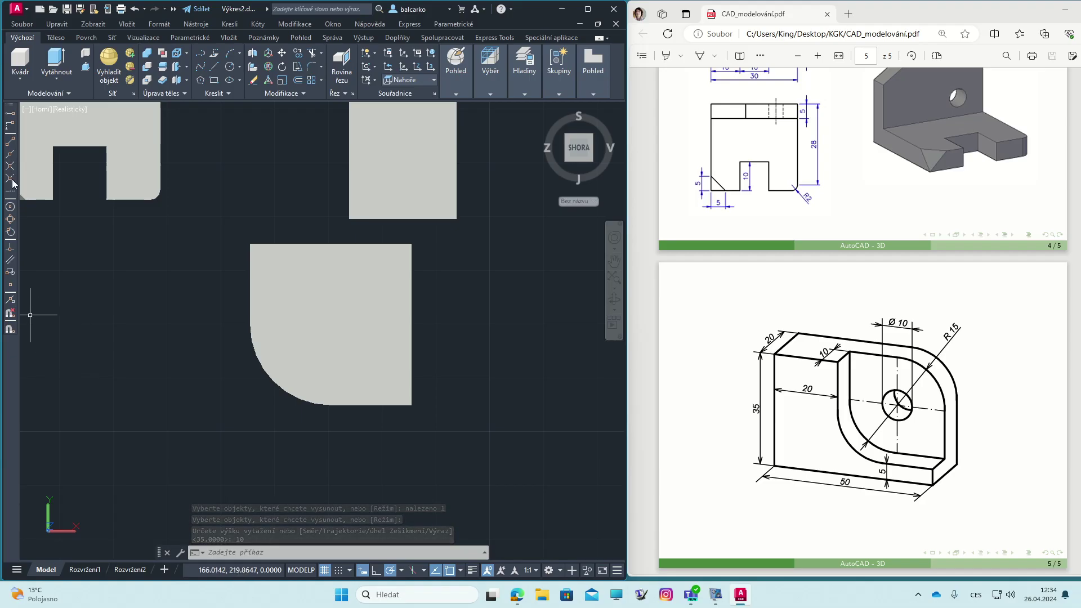
Step: Switch to the southwest isometric view and 3D-rotate the rounded slab 90° about the Y axis so it stands upright
middle_click_drag(91, 256, 210, 353)
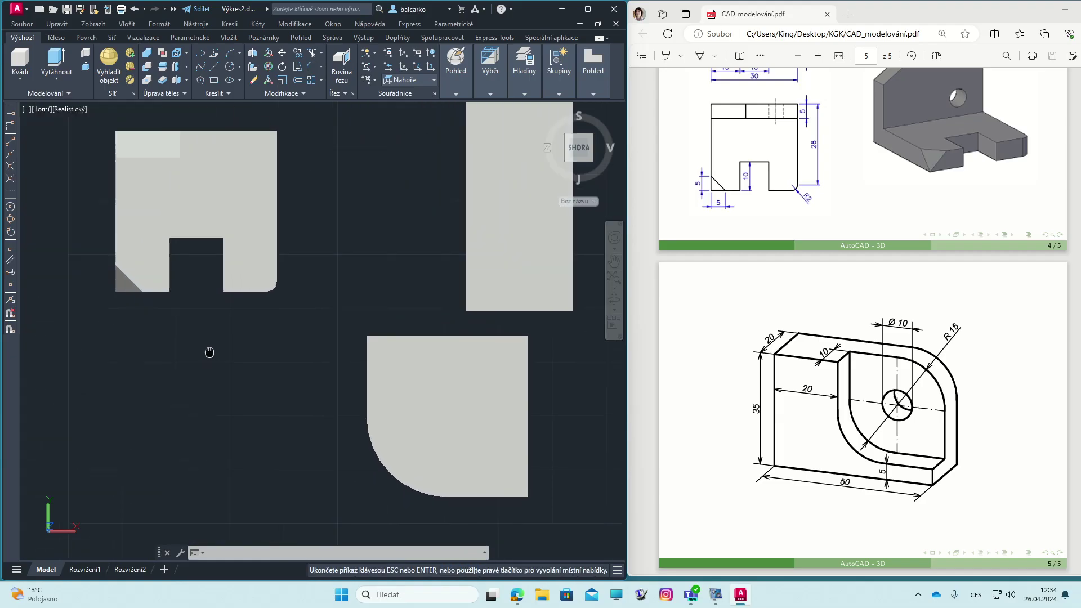
left_click(42, 111)
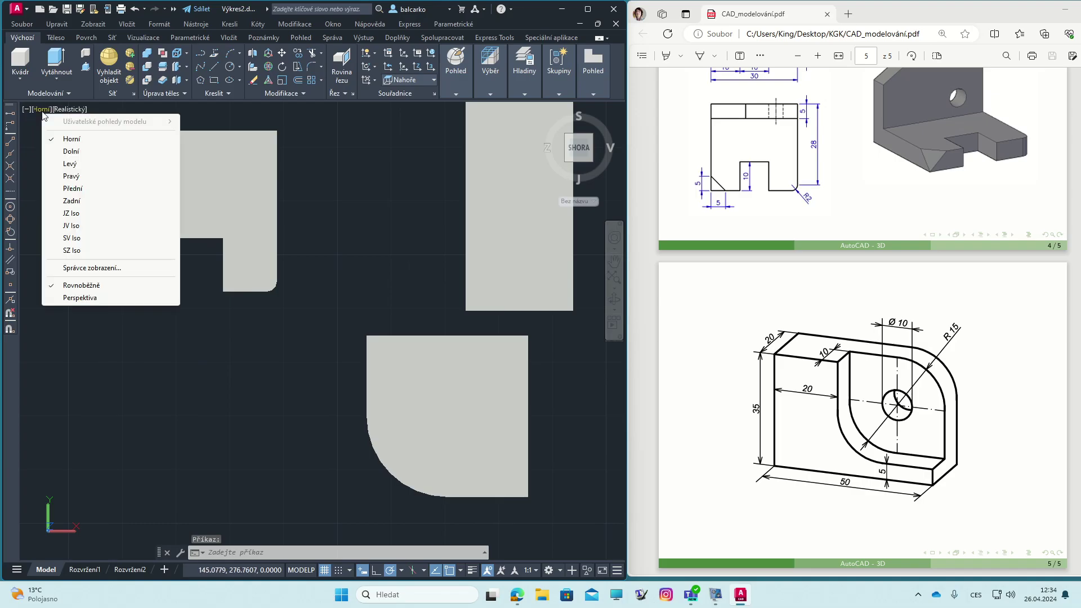
left_click(60, 213)
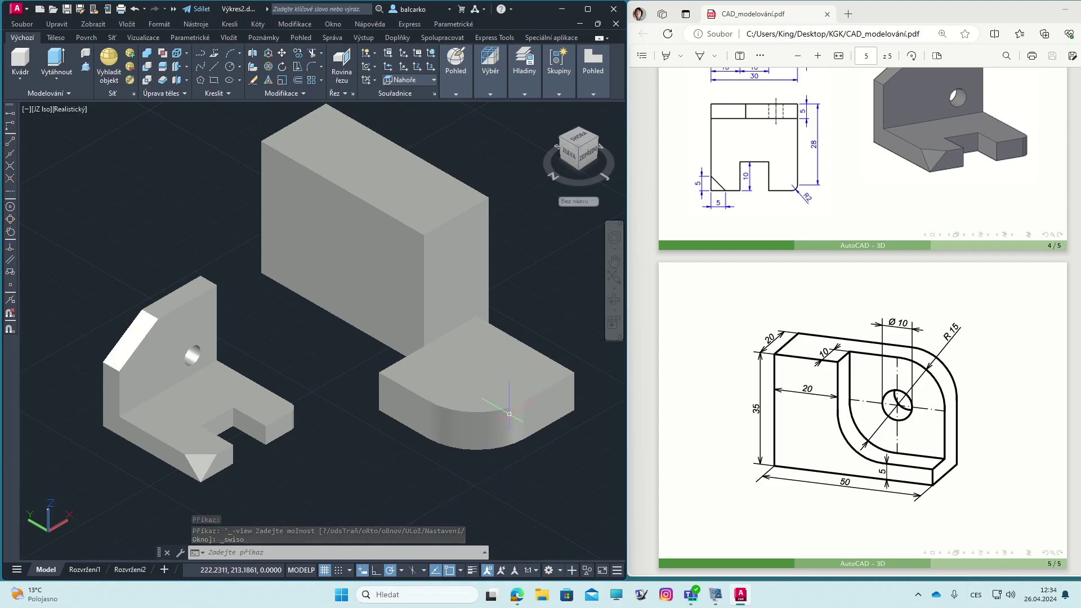
left_click(459, 418)
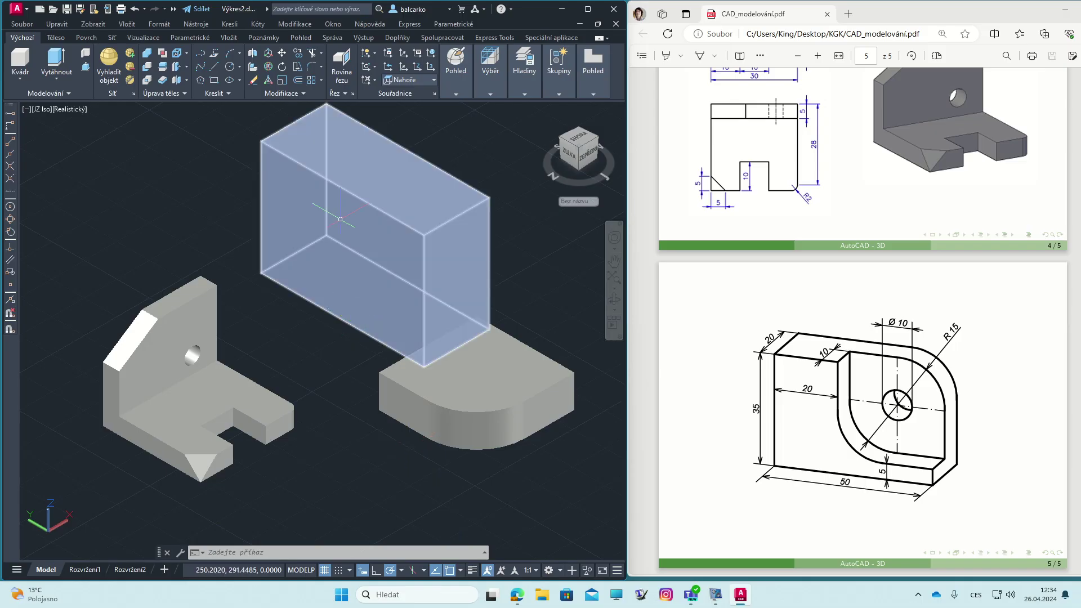
left_click(269, 67)
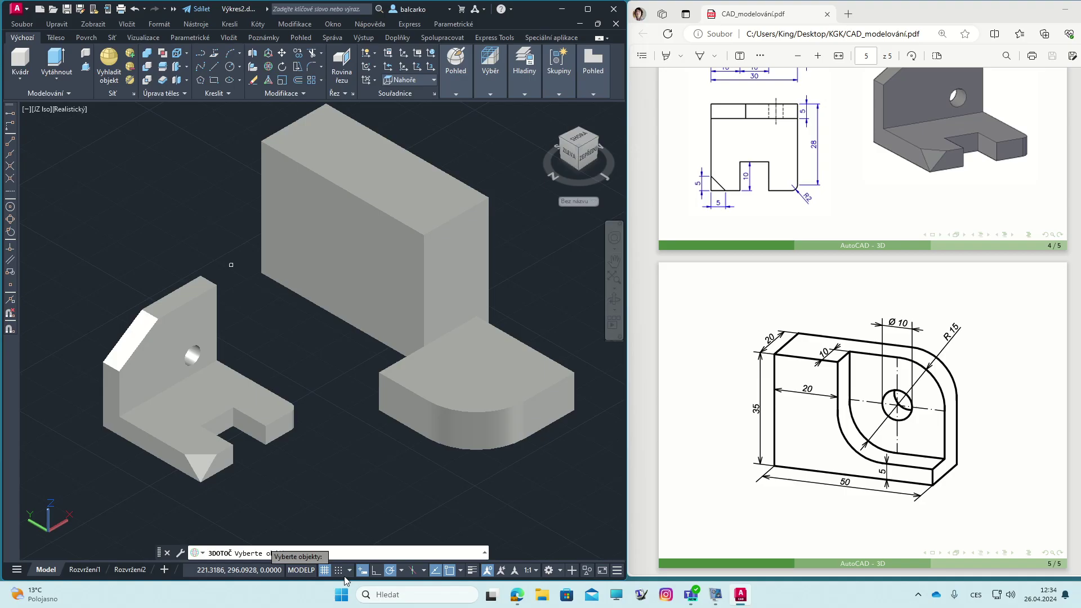
left_click(462, 408)
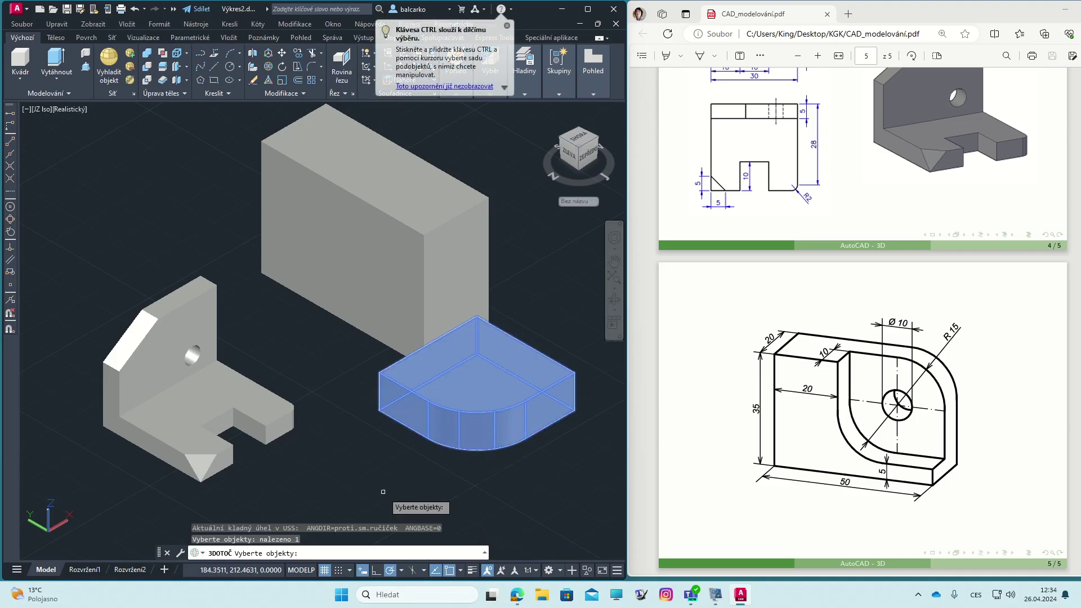
key("Return")
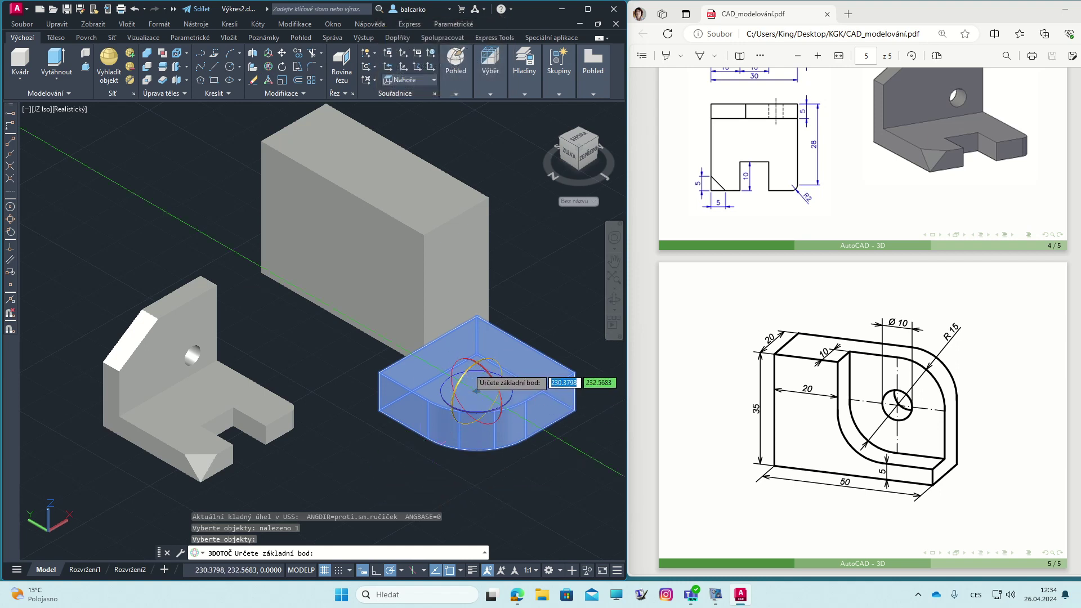
left_click(477, 390)
type("90")
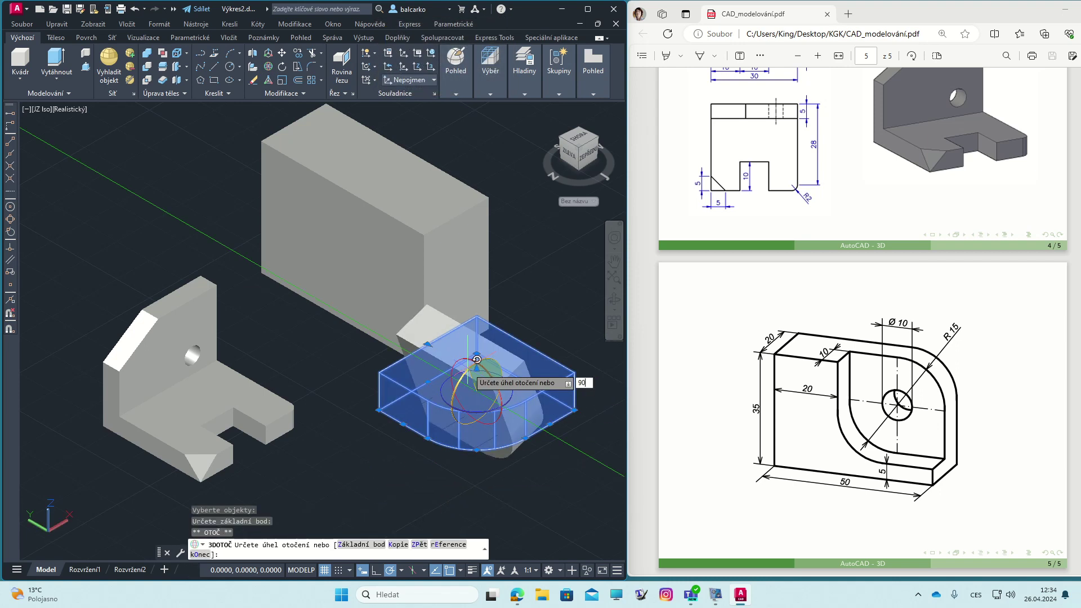
key("Return")
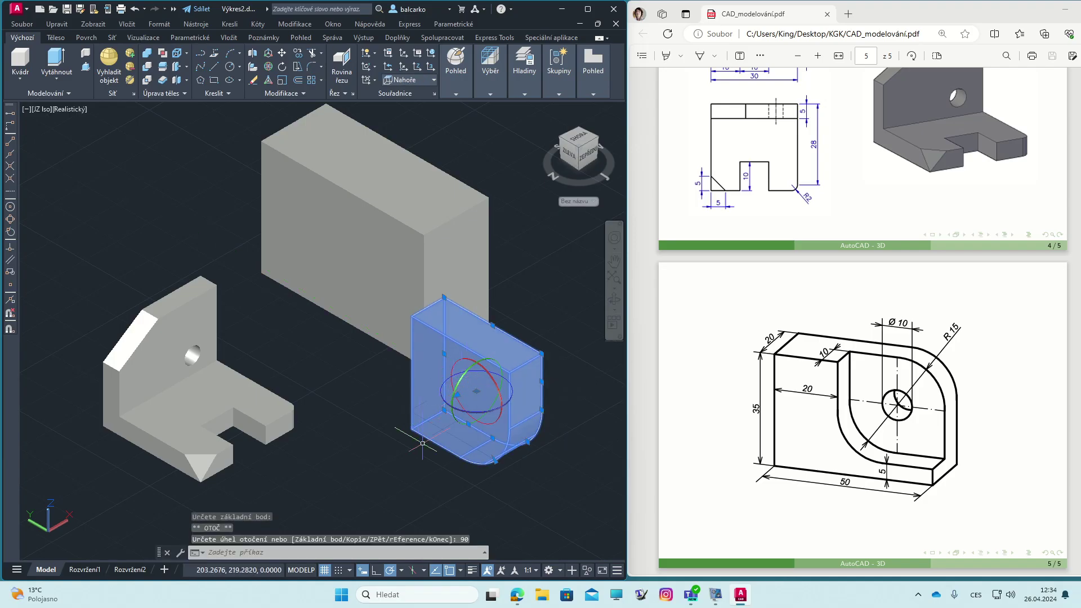
Step: Rotate the upright rounded slab 180° about its vertical Z axis
left_click(494, 414)
type("1")
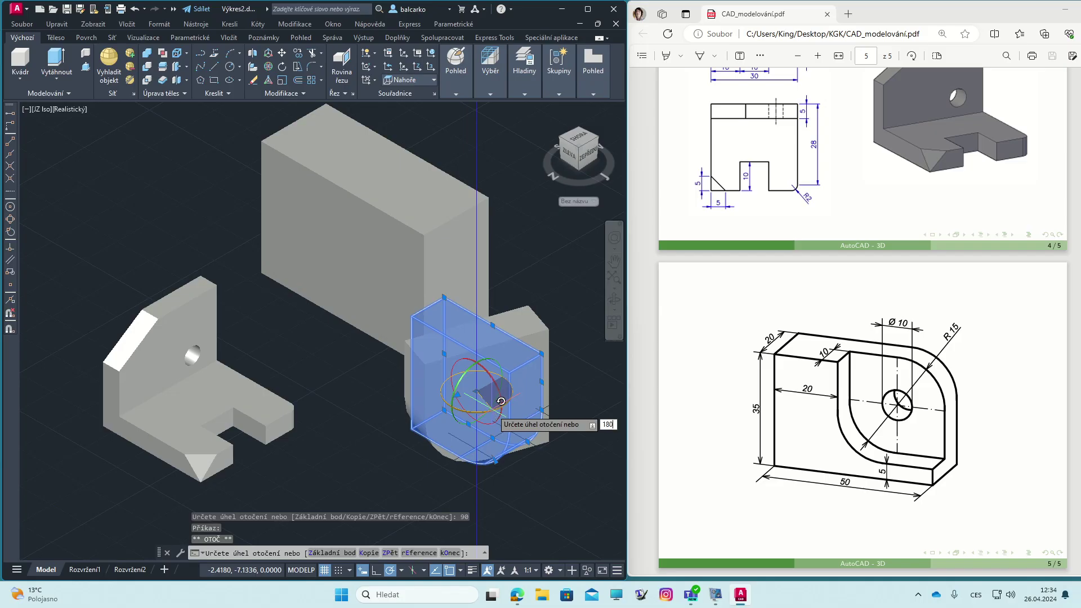
type("80")
key("Return")
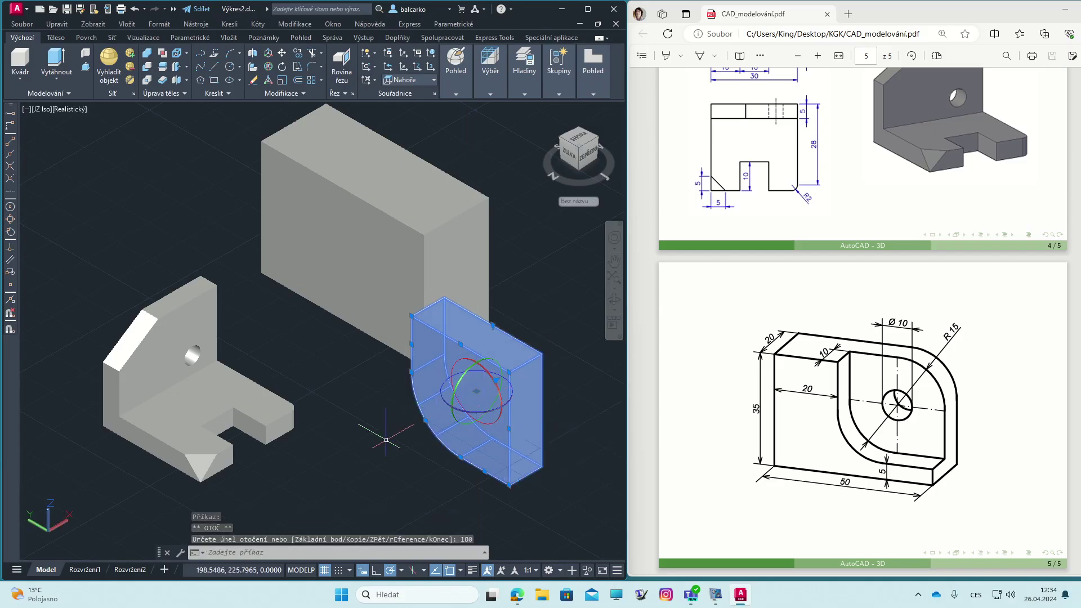
key("Escape")
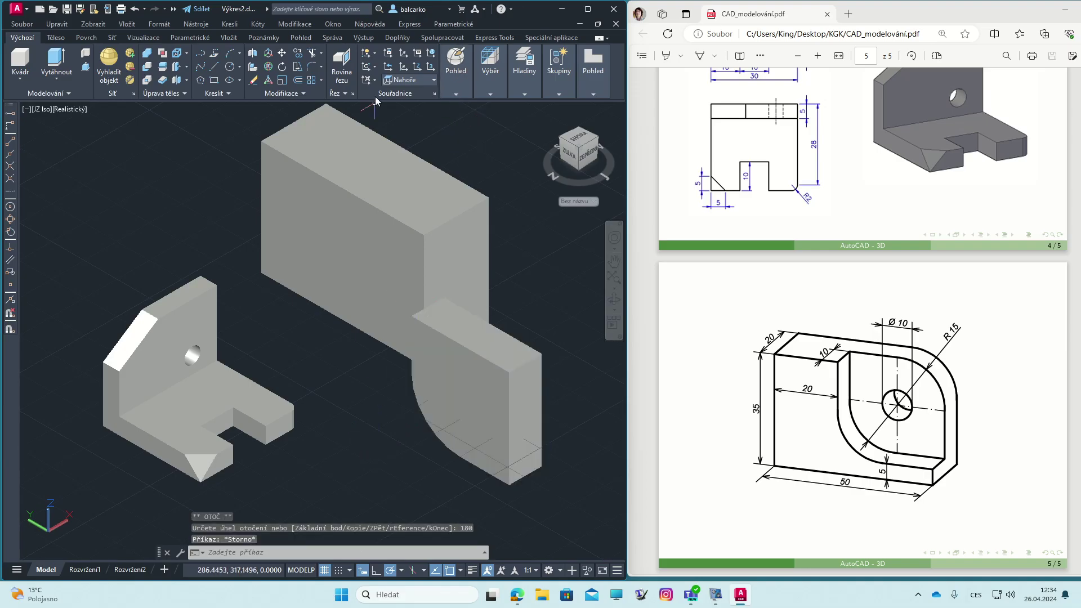
Step: Move the slab by its upper front corner onto the matching upper front corner of the large box
left_click(282, 55)
left_click(515, 337)
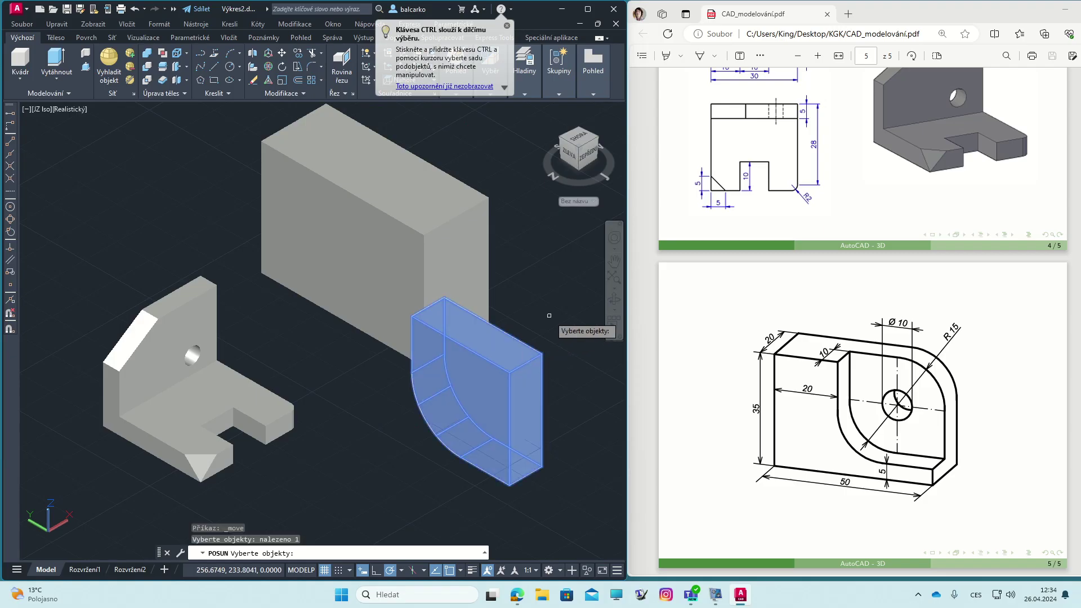
key("Return")
left_click(509, 372)
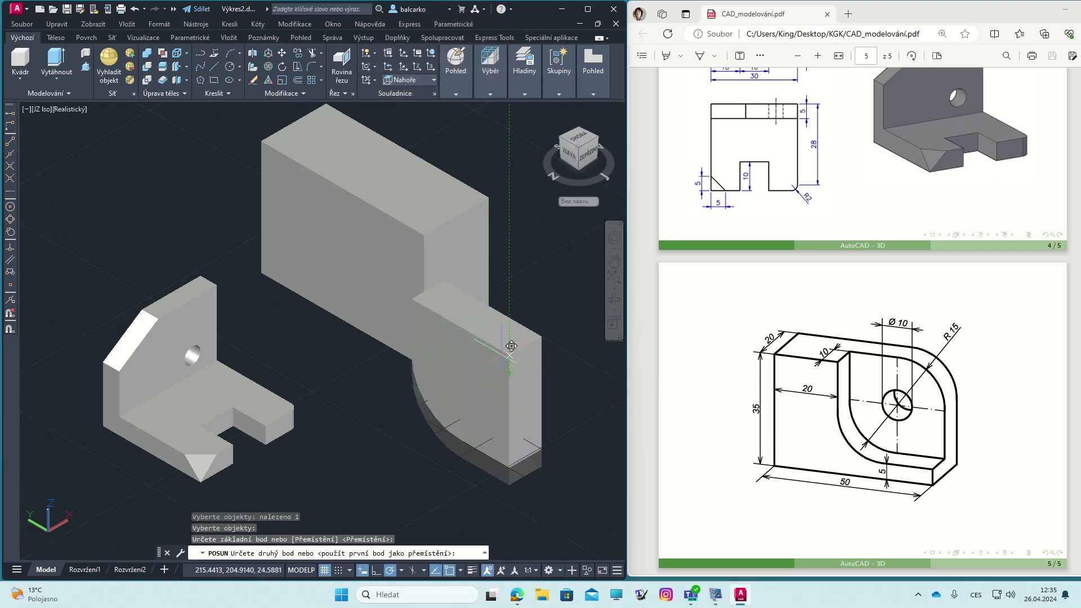
left_click(431, 231)
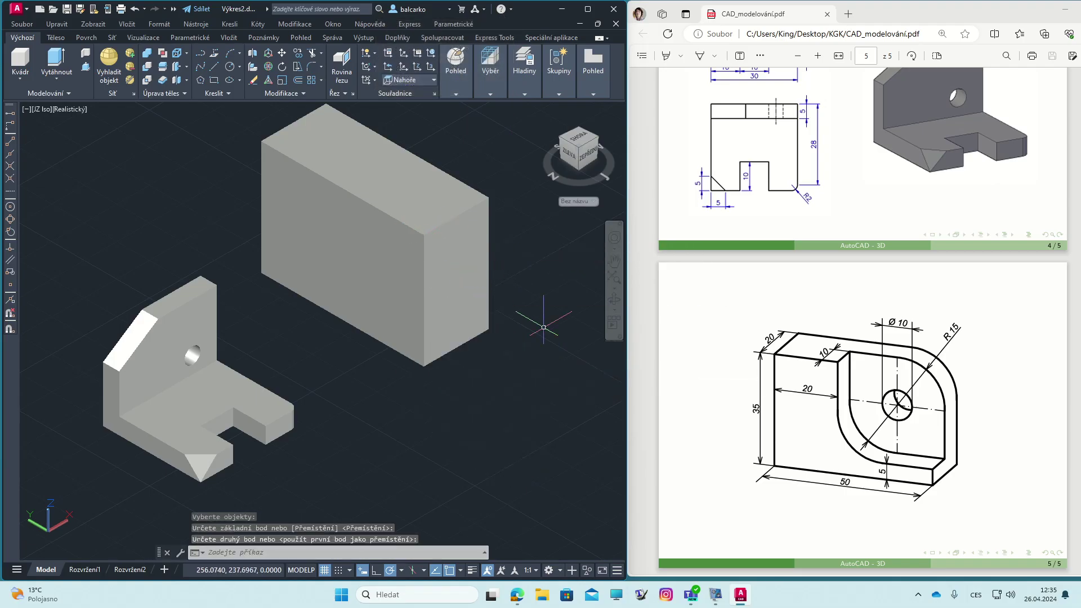
key("Escape")
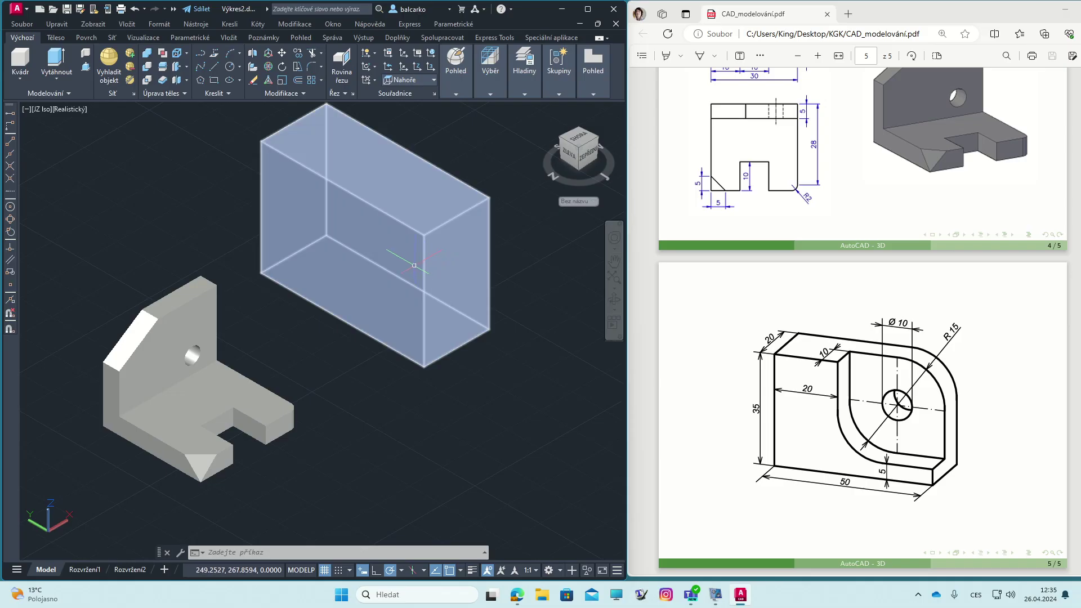
Step: Display the model as 2D wireframe and subtract the rounded slab from the box
left_click(72, 111)
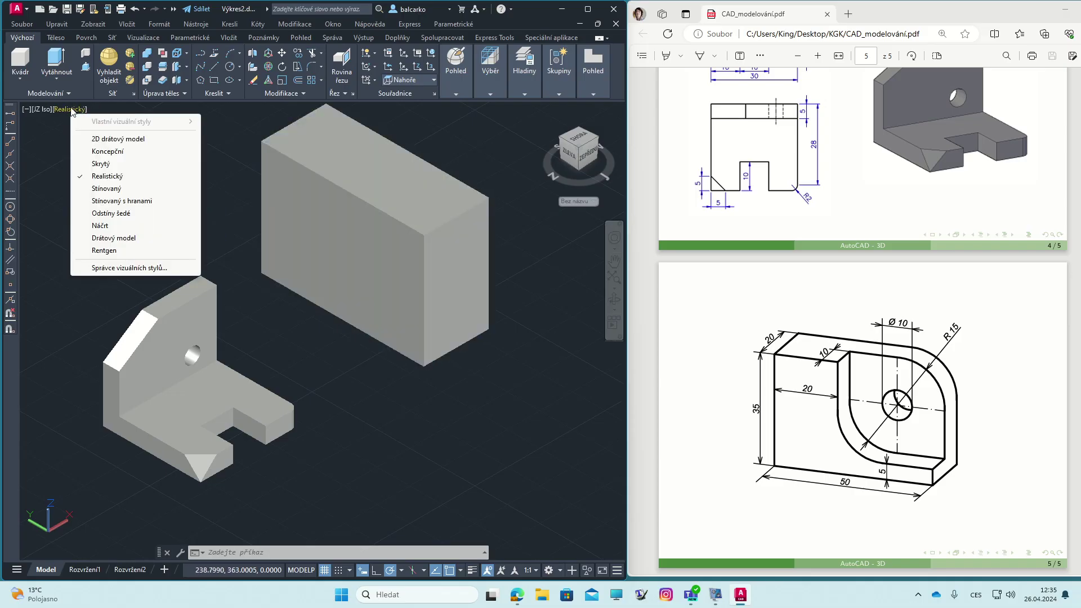
left_click(120, 140)
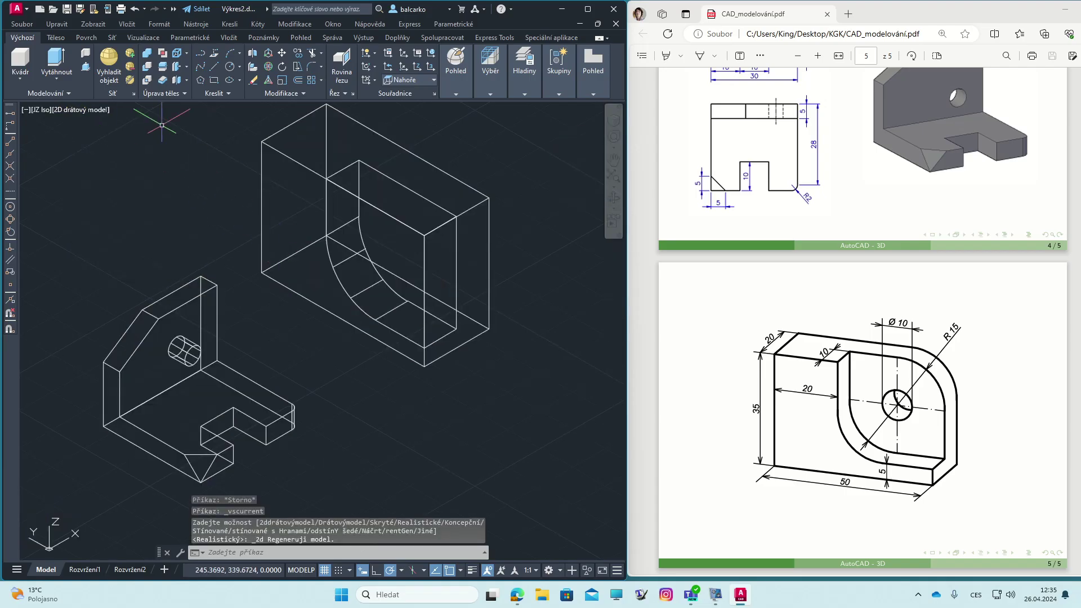
left_click(144, 66)
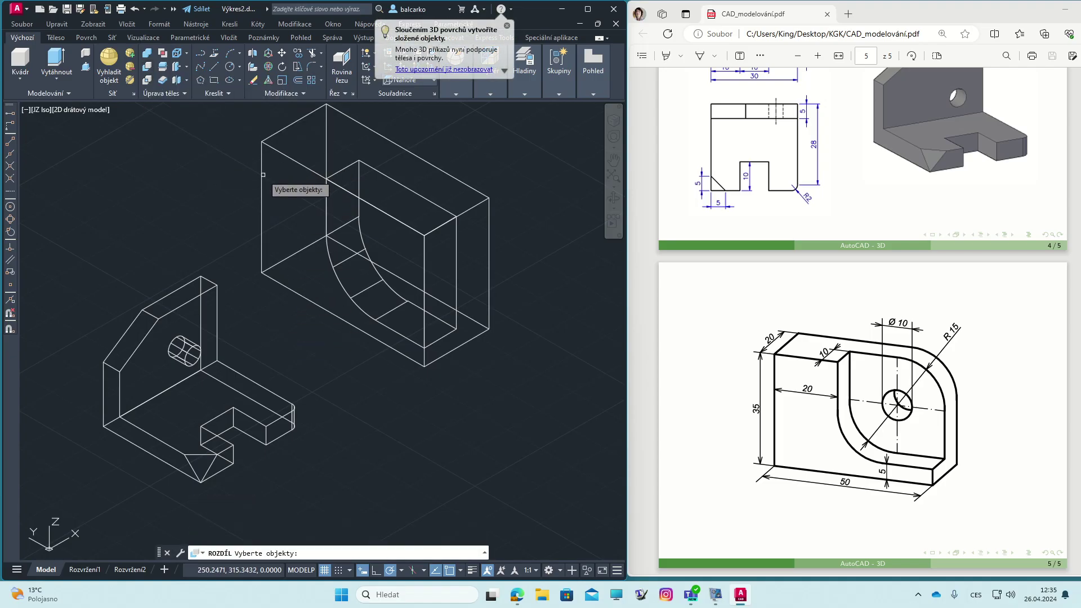
left_click(260, 172)
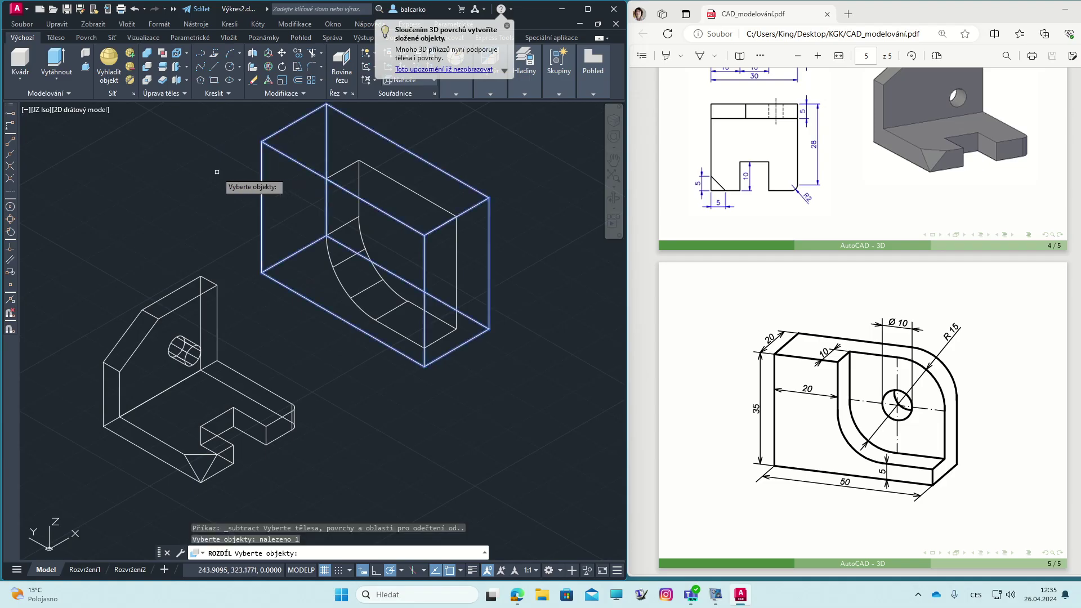
key("Return")
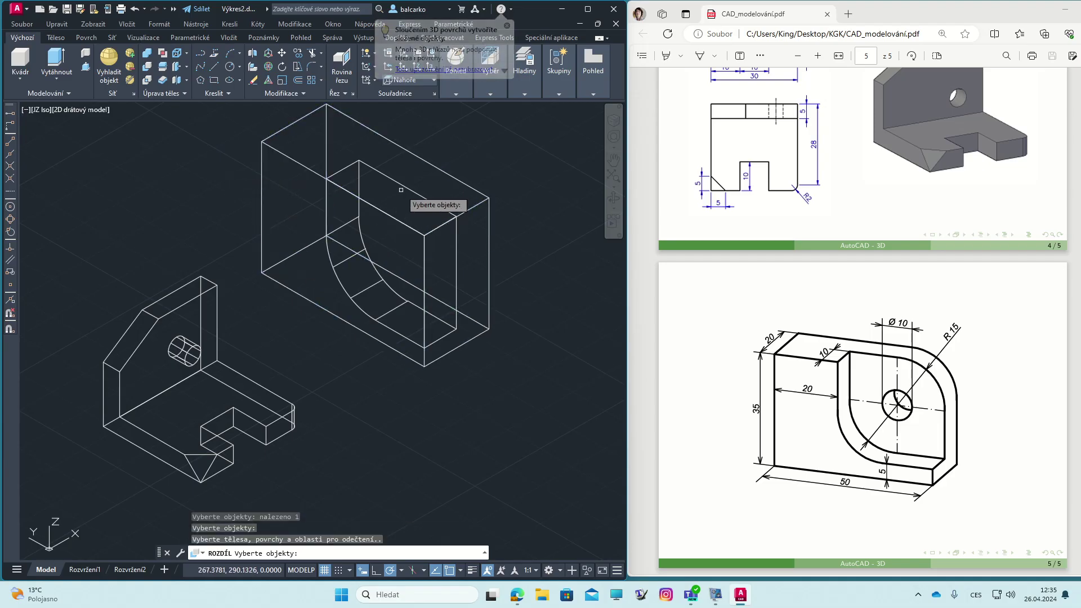
left_click(407, 186)
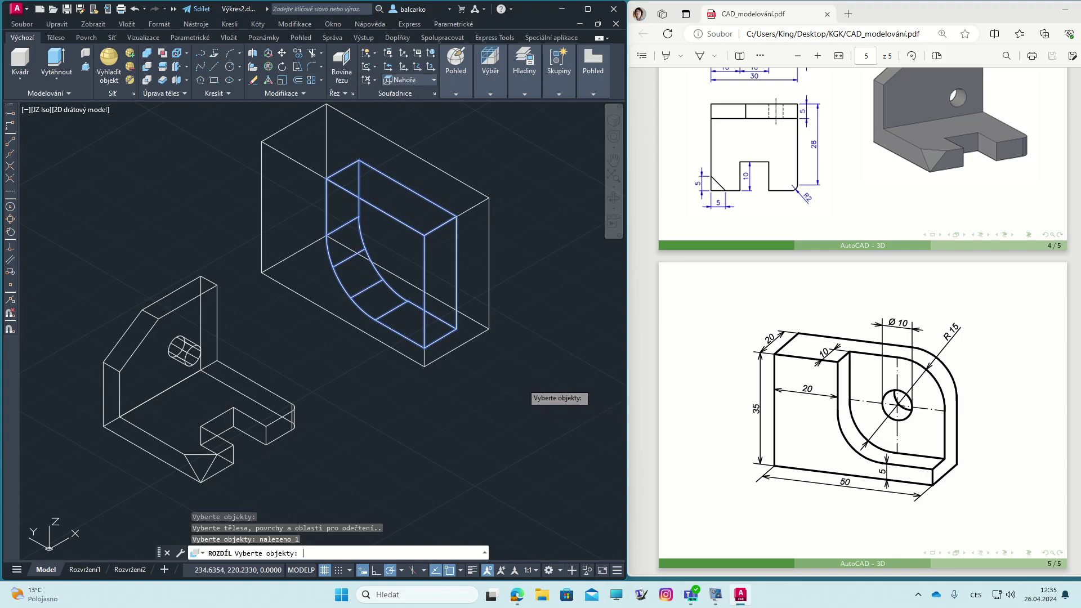
key("Return")
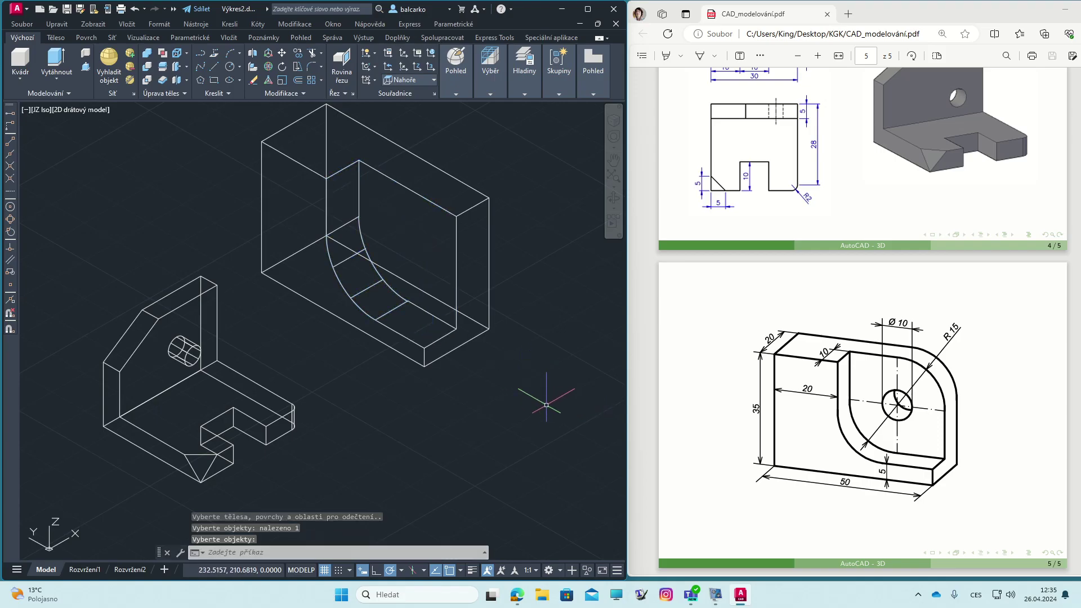
key("Escape")
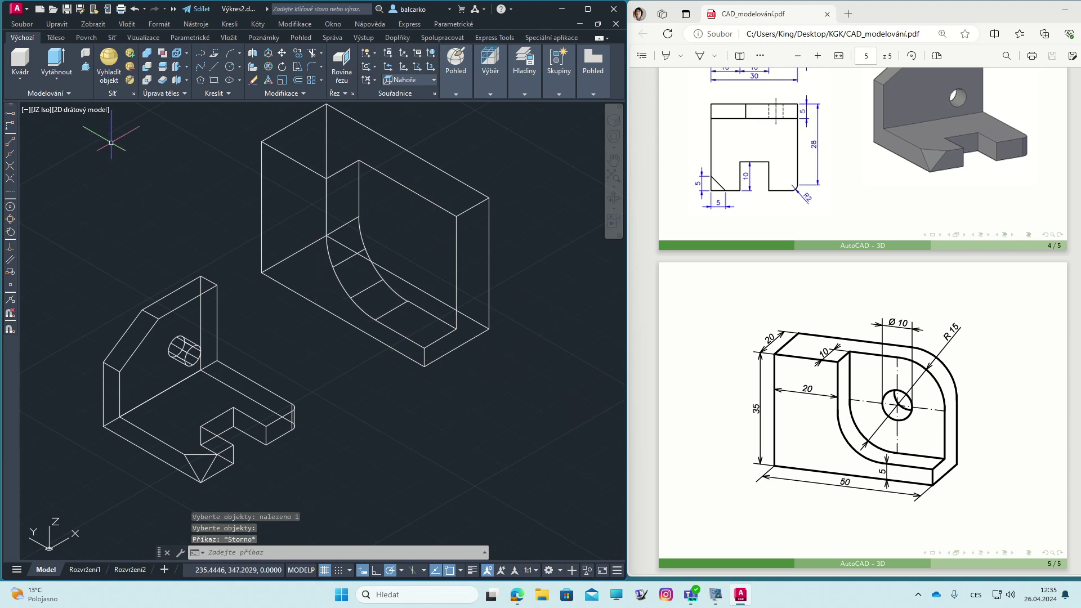
Step: Return the display to the Realistic visual style
left_click(83, 109)
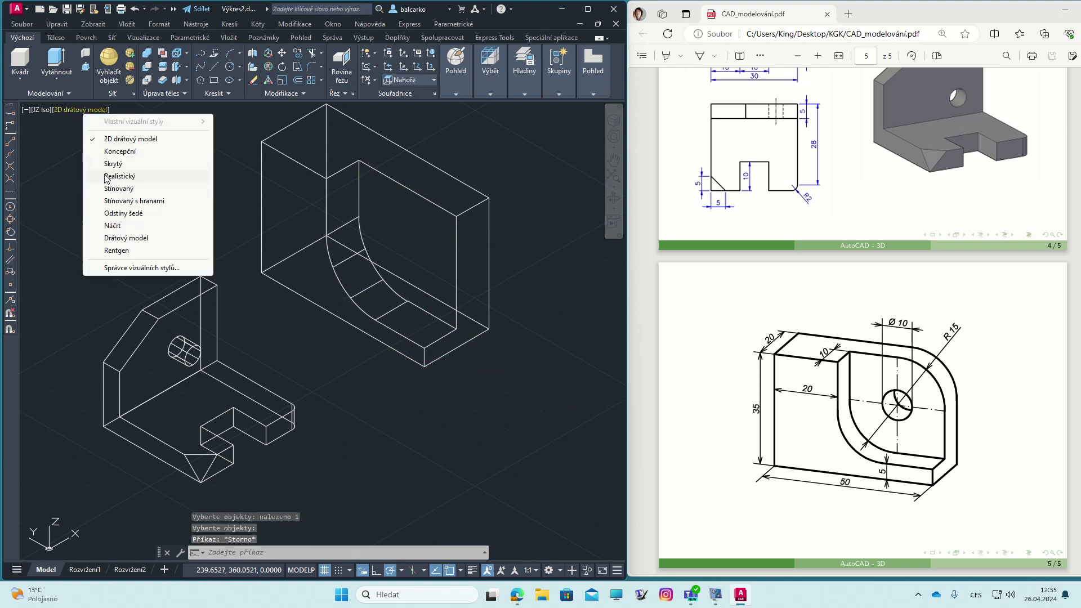
left_click(106, 177)
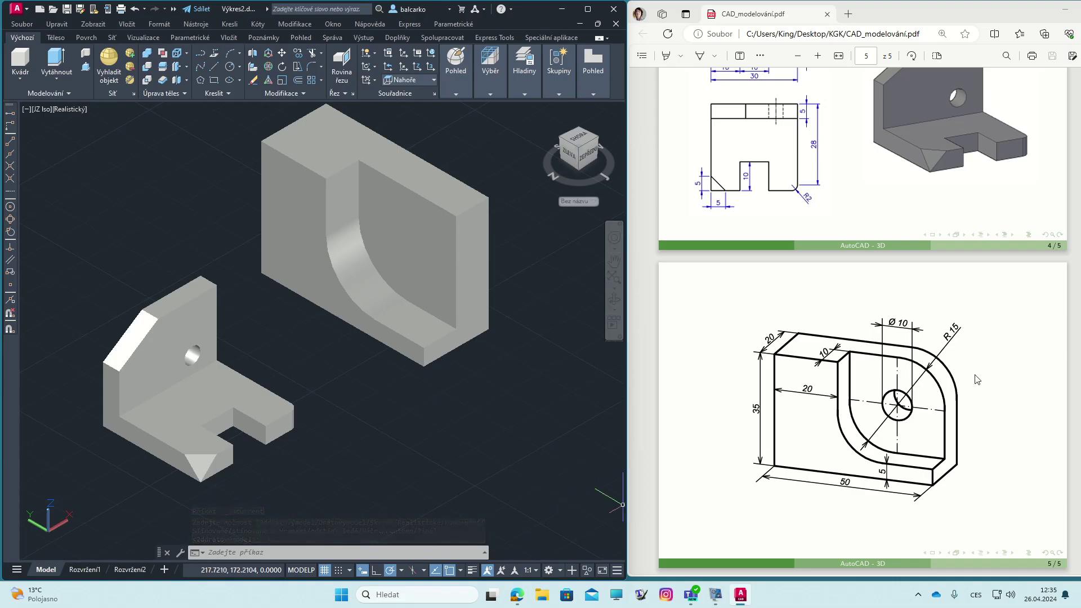
left_click(470, 203)
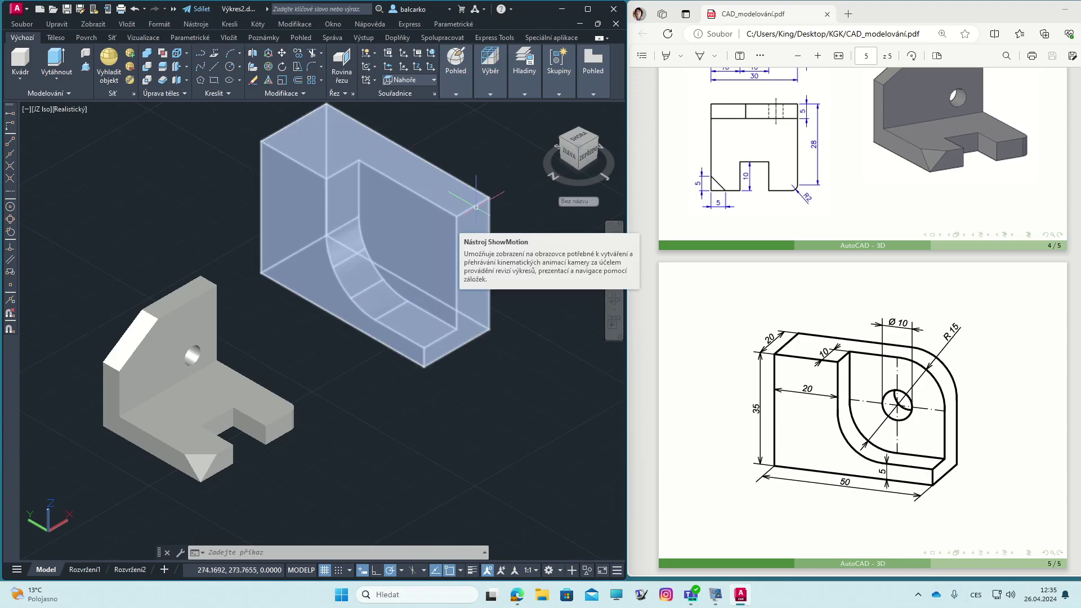
key("Escape")
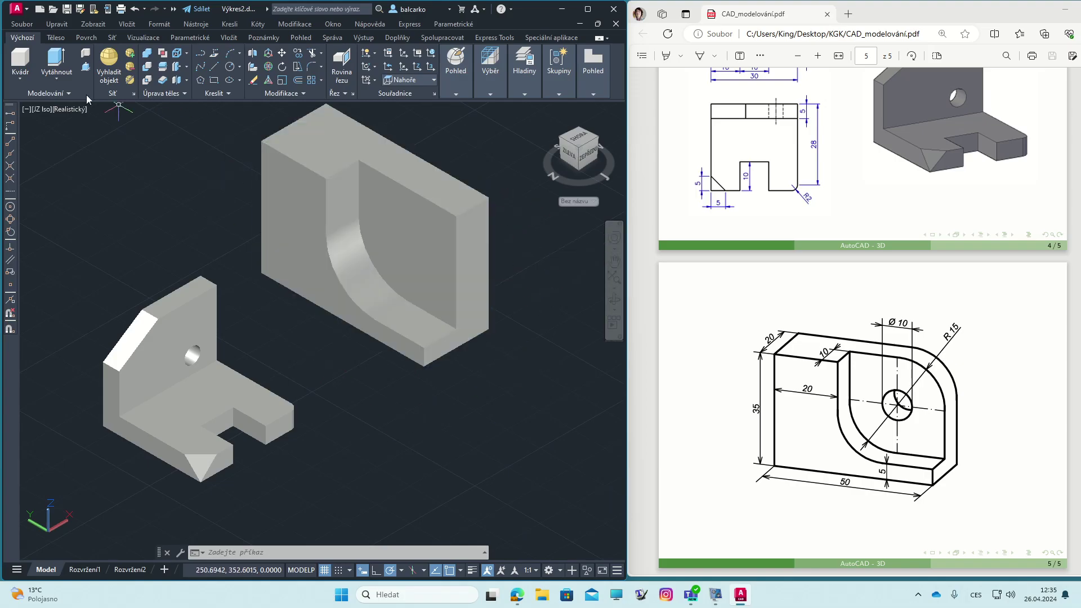
Step: Fillet the large part's upper outer corner edge beside the recess with a radius of 15 mm
left_click(56, 38)
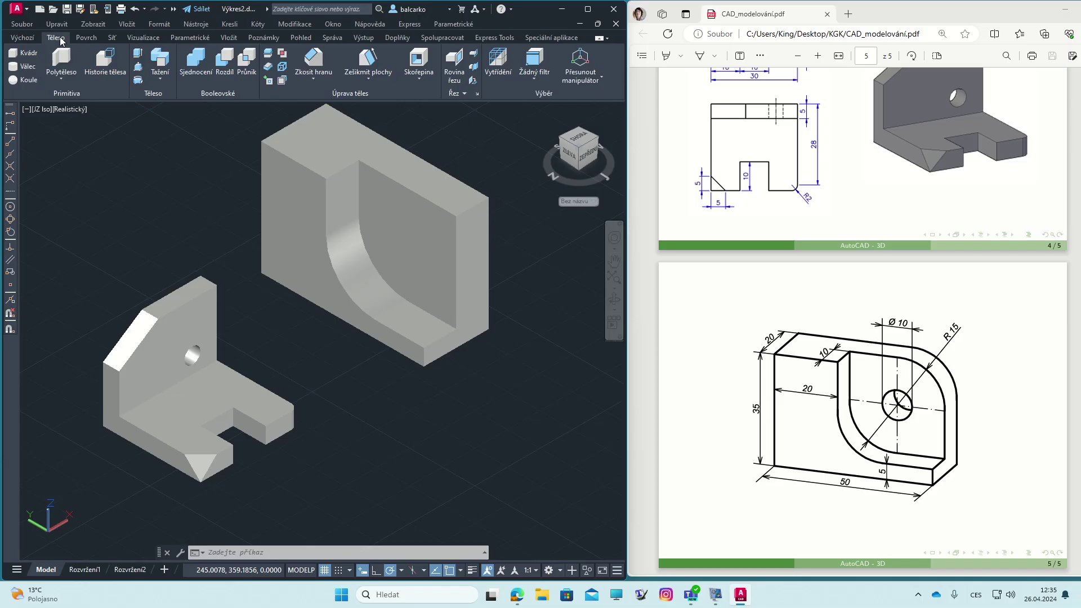
left_click(317, 79)
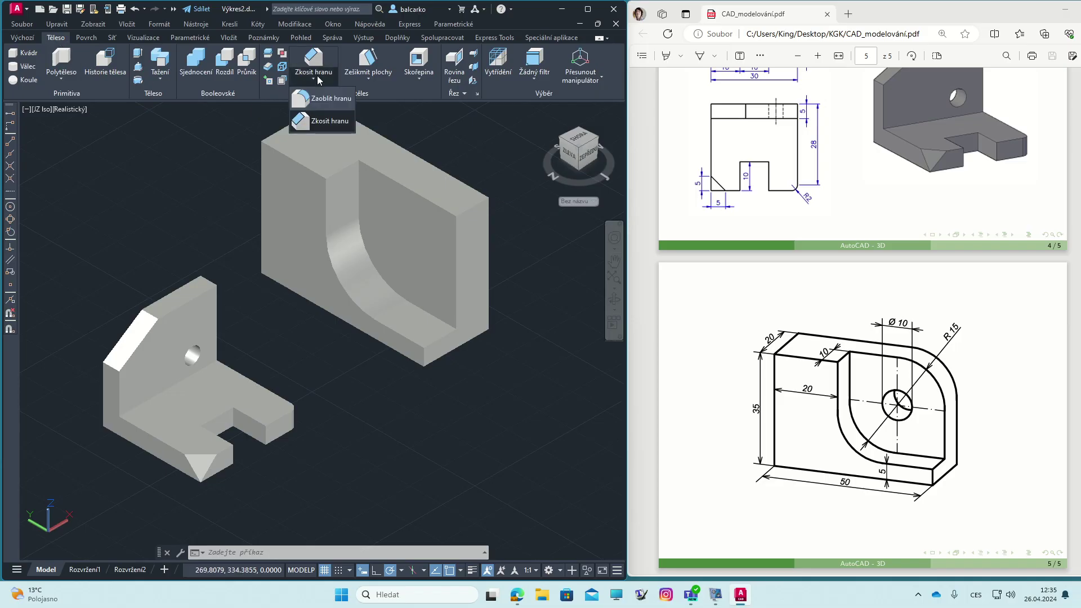
left_click(328, 100)
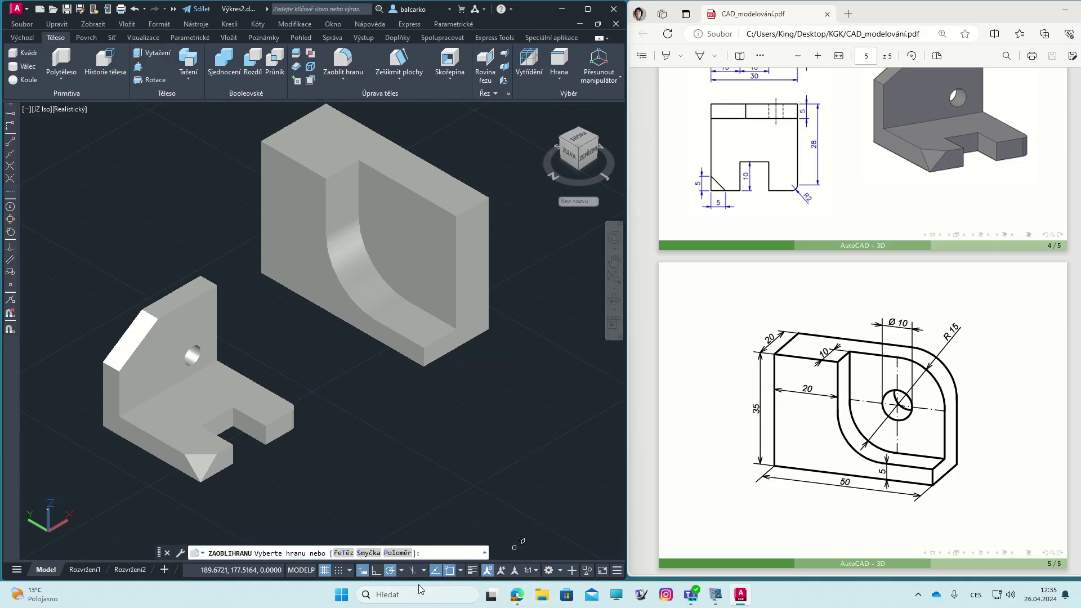
left_click(398, 553)
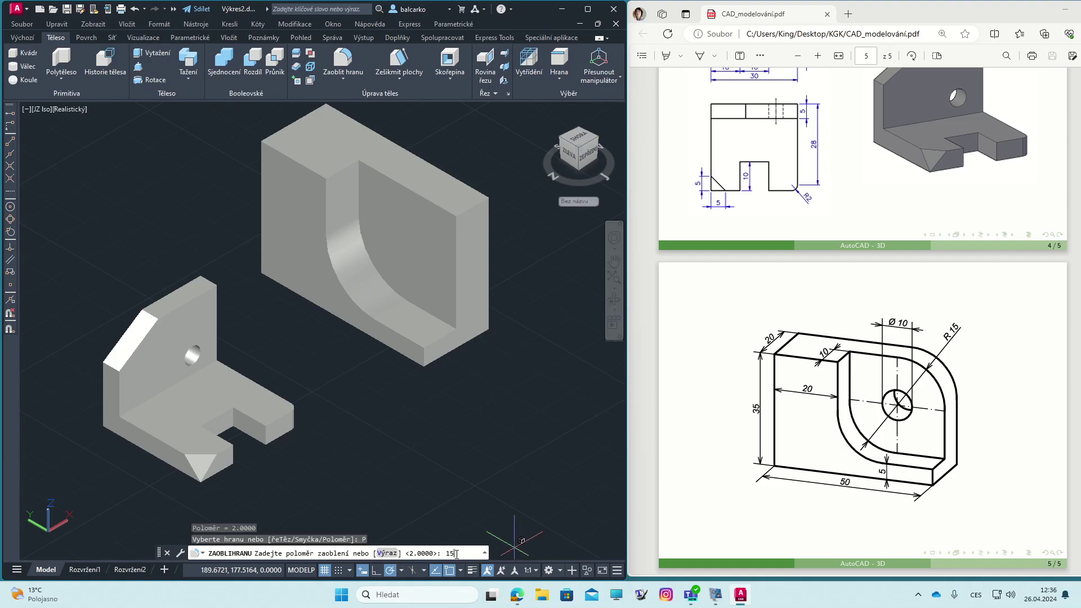
key("Return")
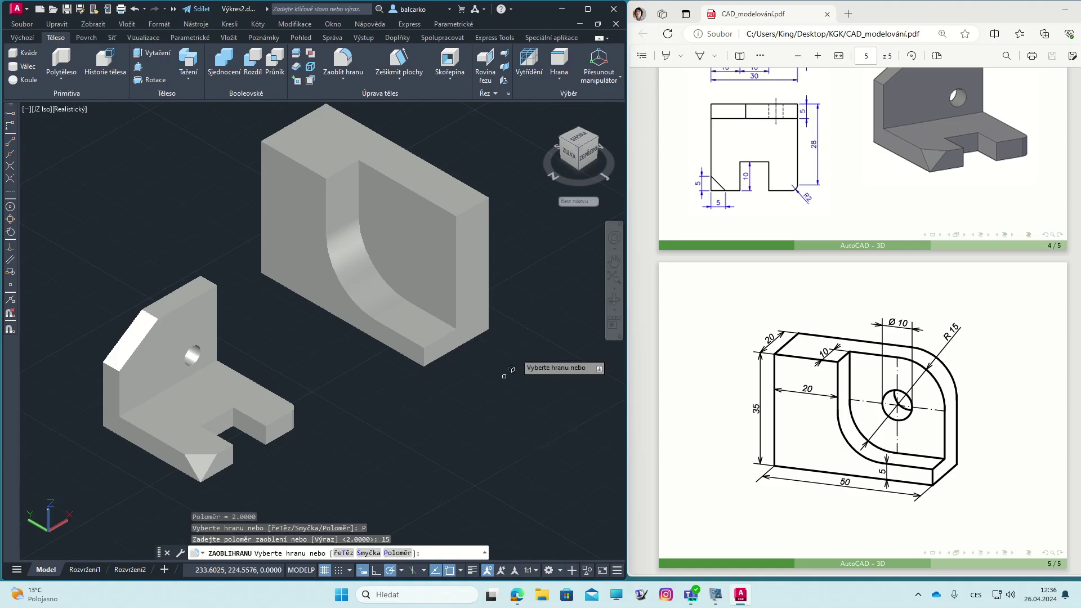
left_click(483, 199)
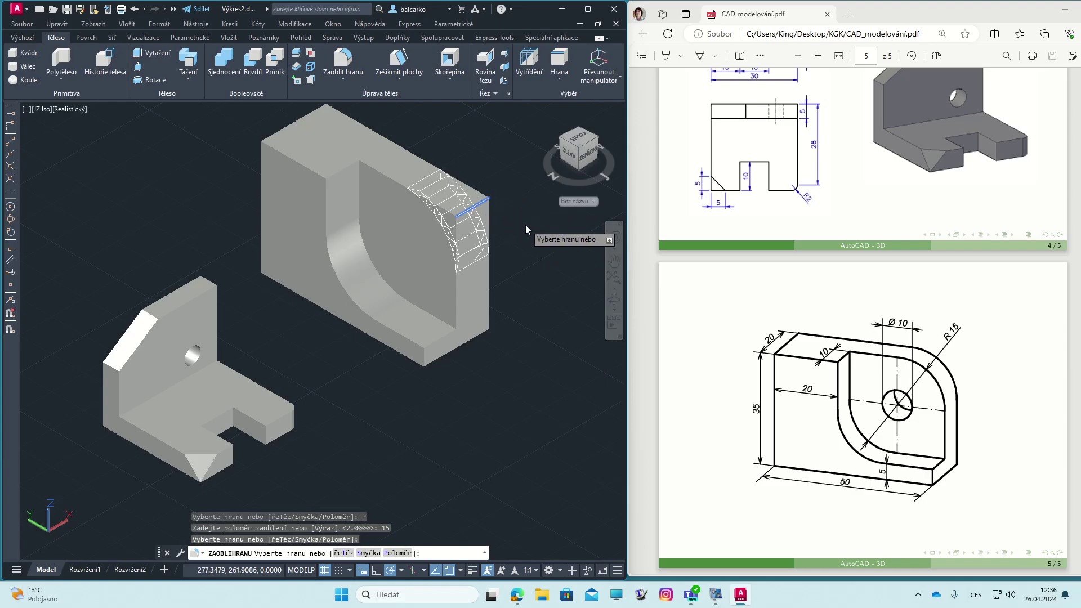
key("Return")
key("Return")
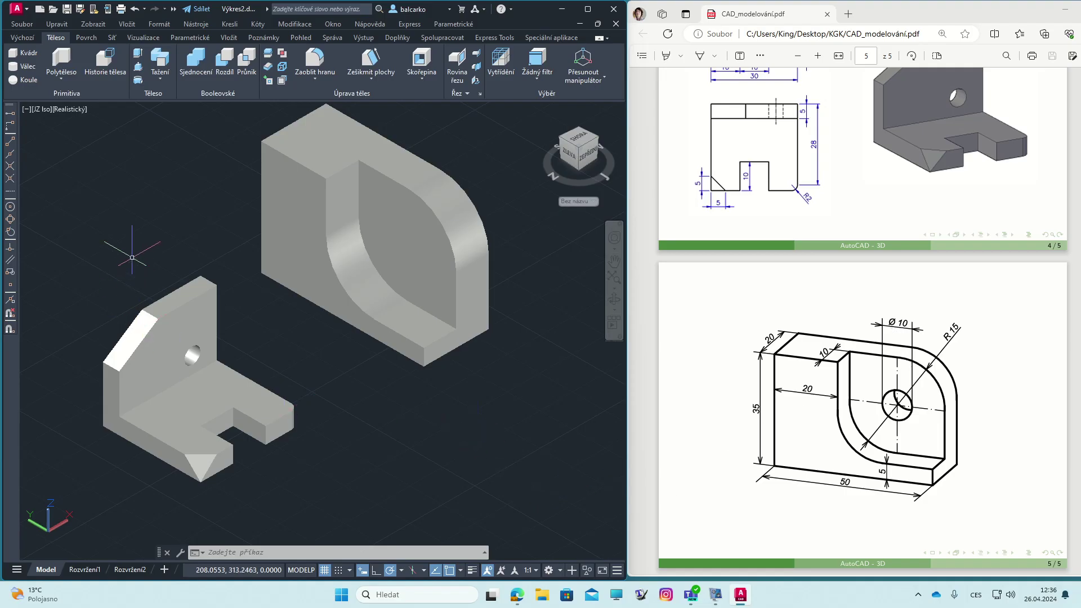
Step: Create an upright cylinder 10 mm in diameter and 10 mm high in the free space in front of the large part
left_click(26, 65)
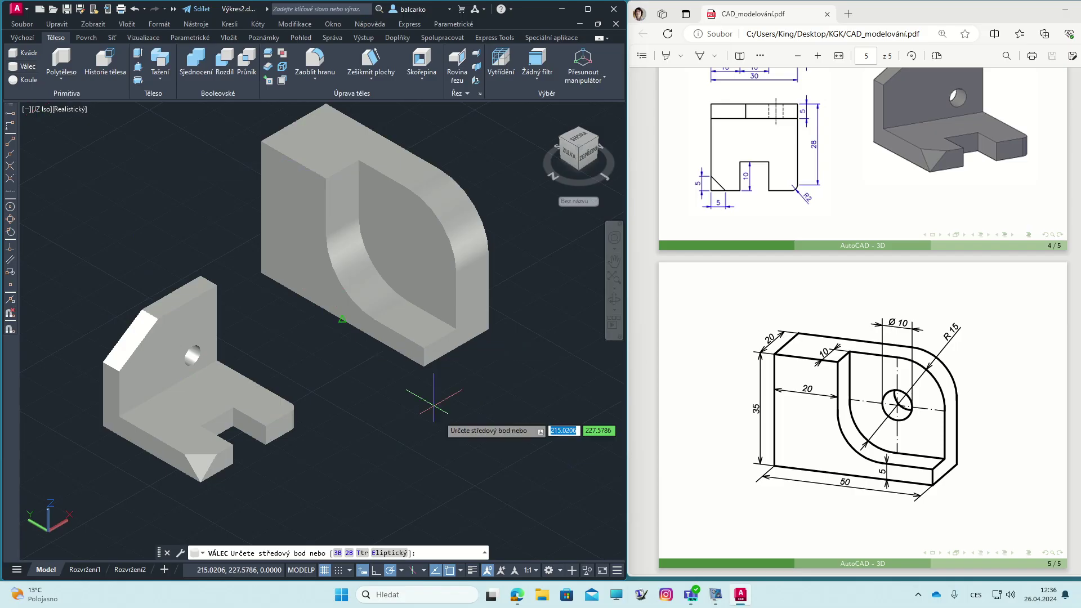
left_click(443, 440)
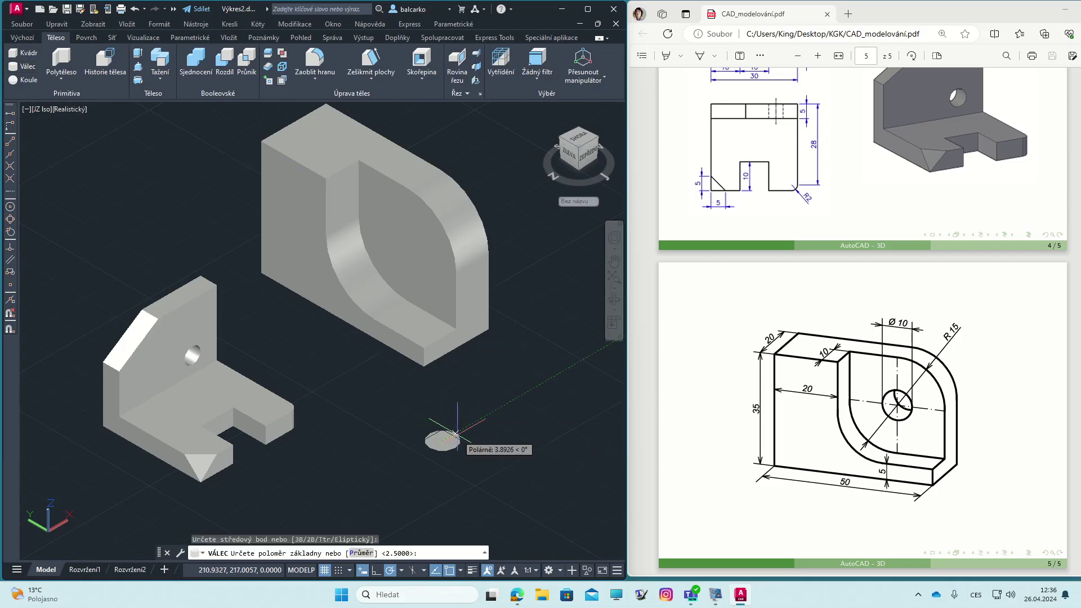
type("p")
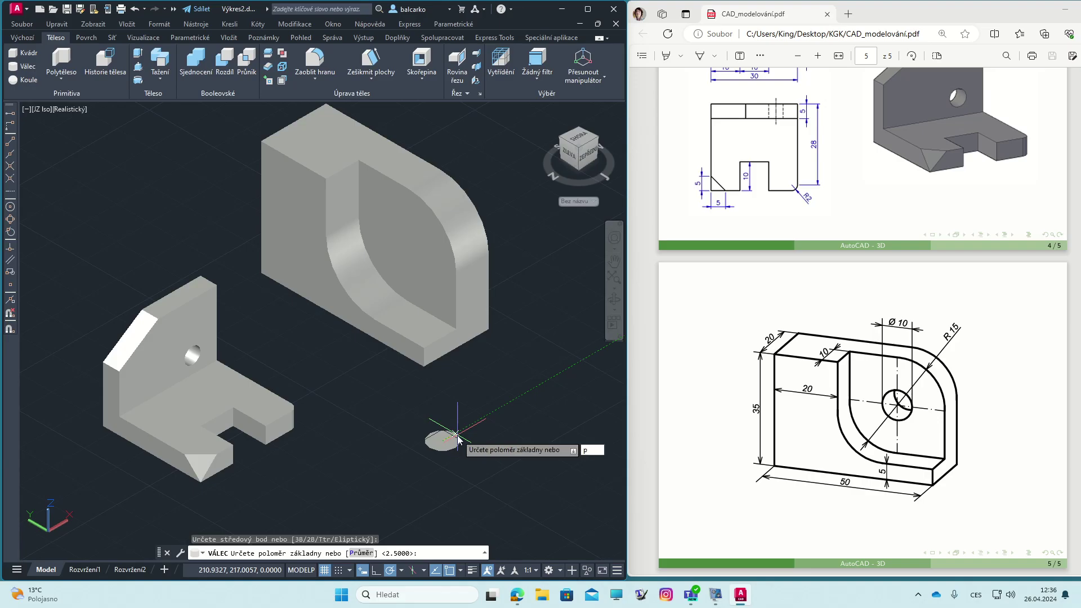
key("Return")
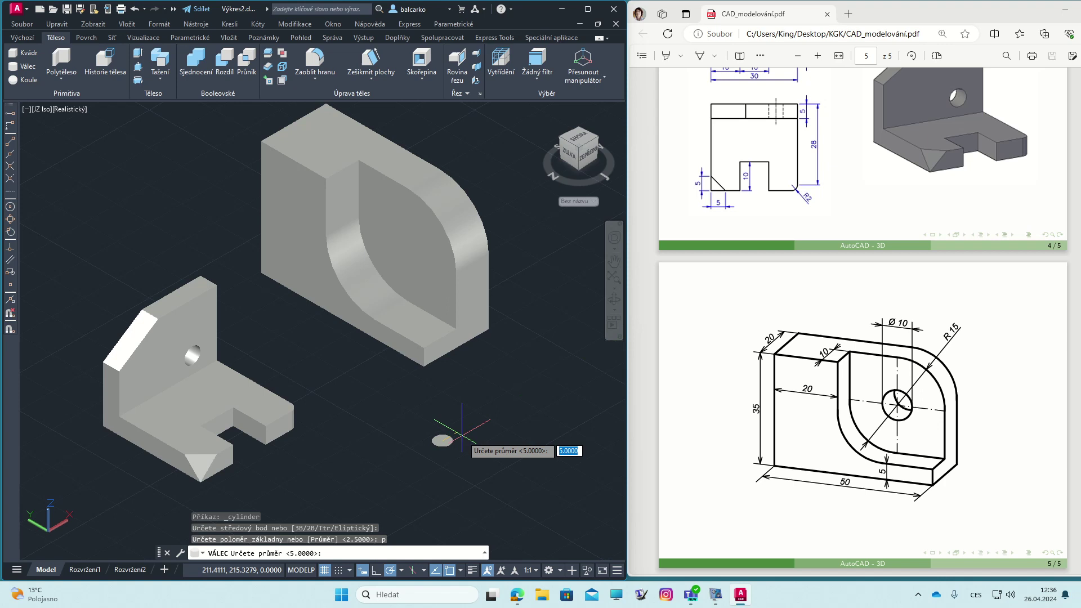
type("10")
key("Return")
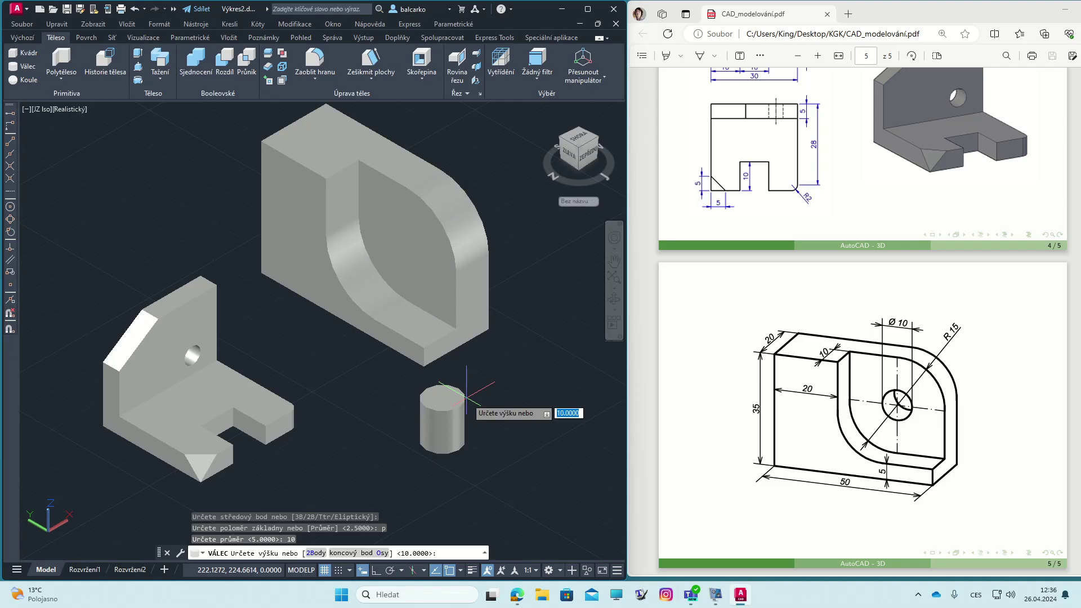
type("10")
key("Return")
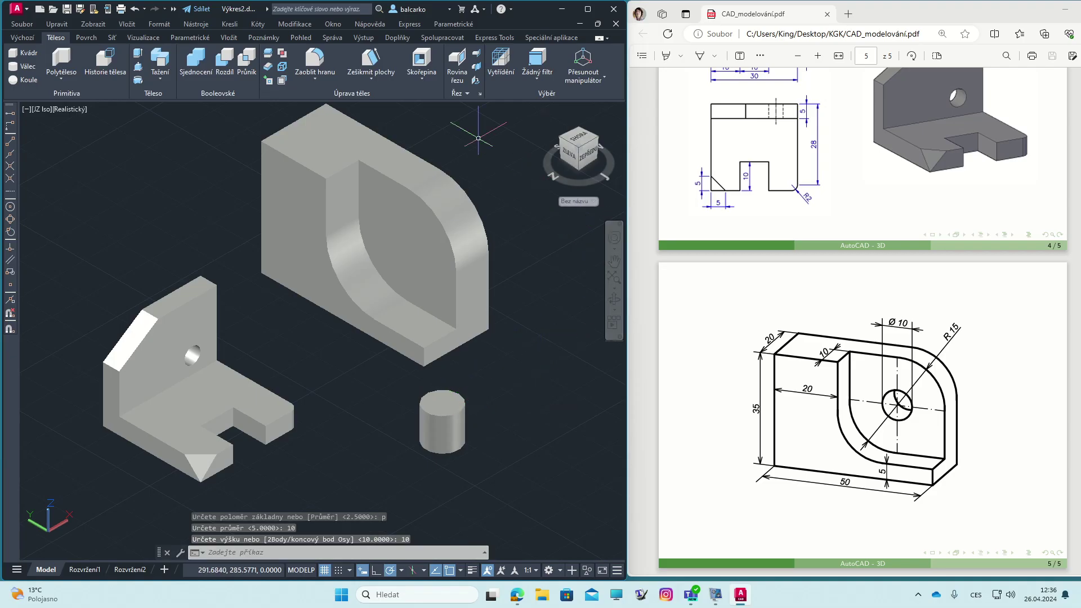
Step: Rotate the cylinder 90° about its Y axis so that it lies horizontally
left_click(29, 39)
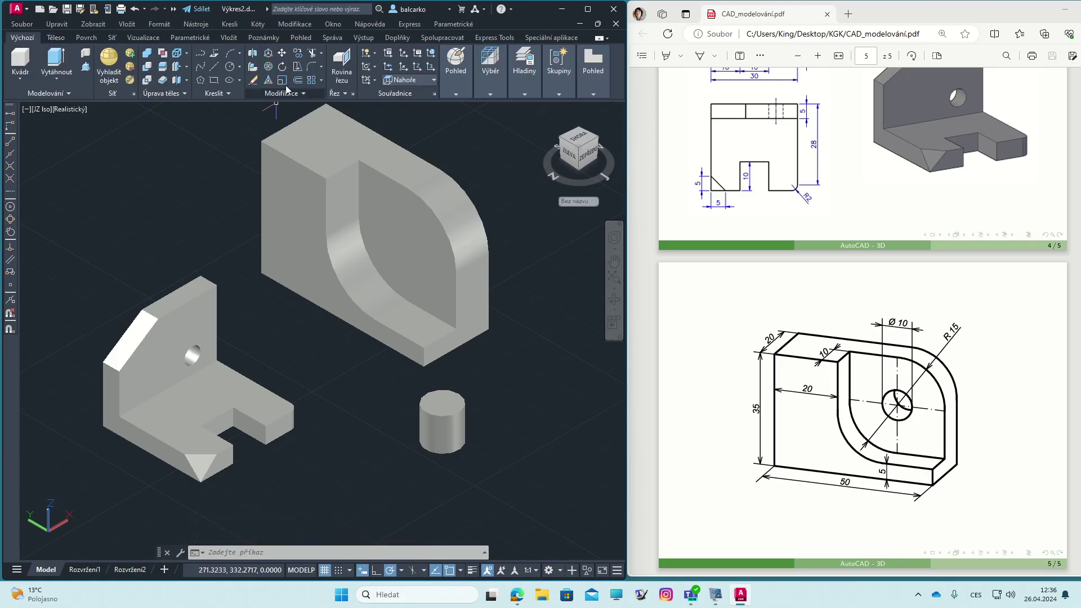
left_click(270, 67)
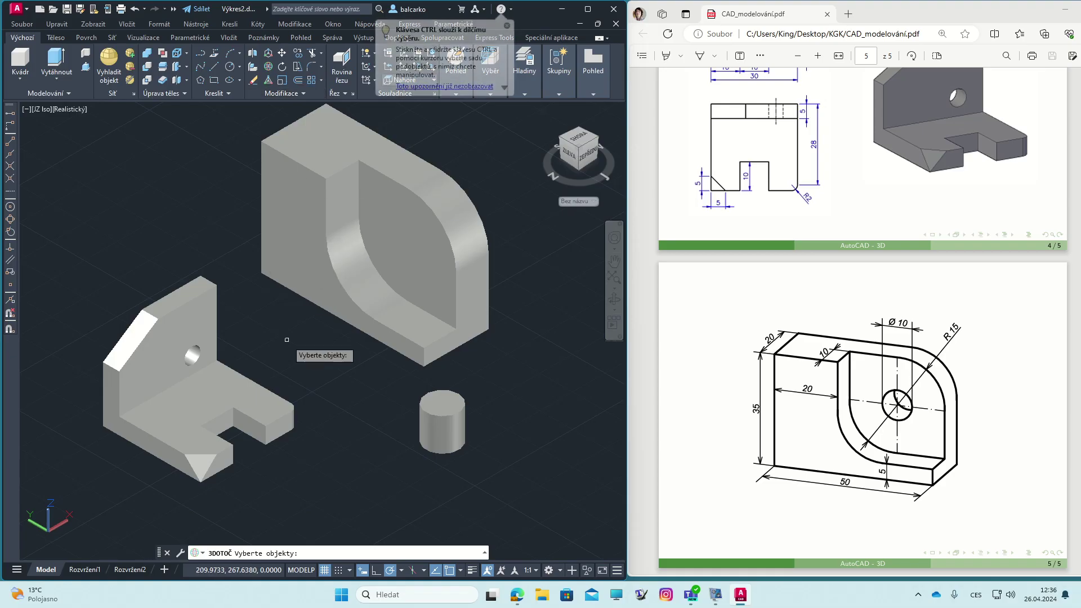
left_click(442, 419)
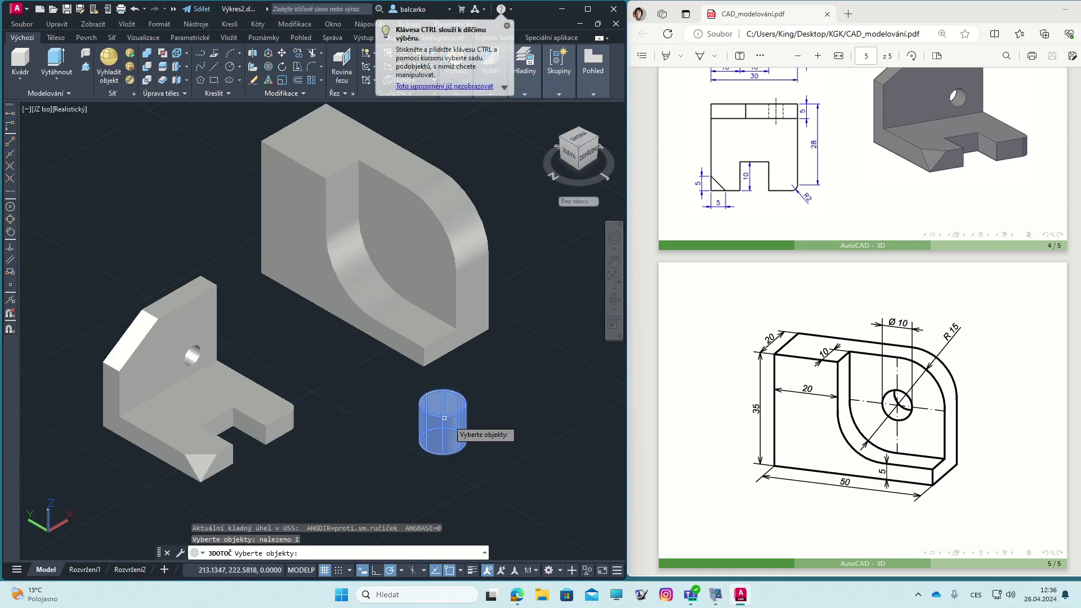
key("Return")
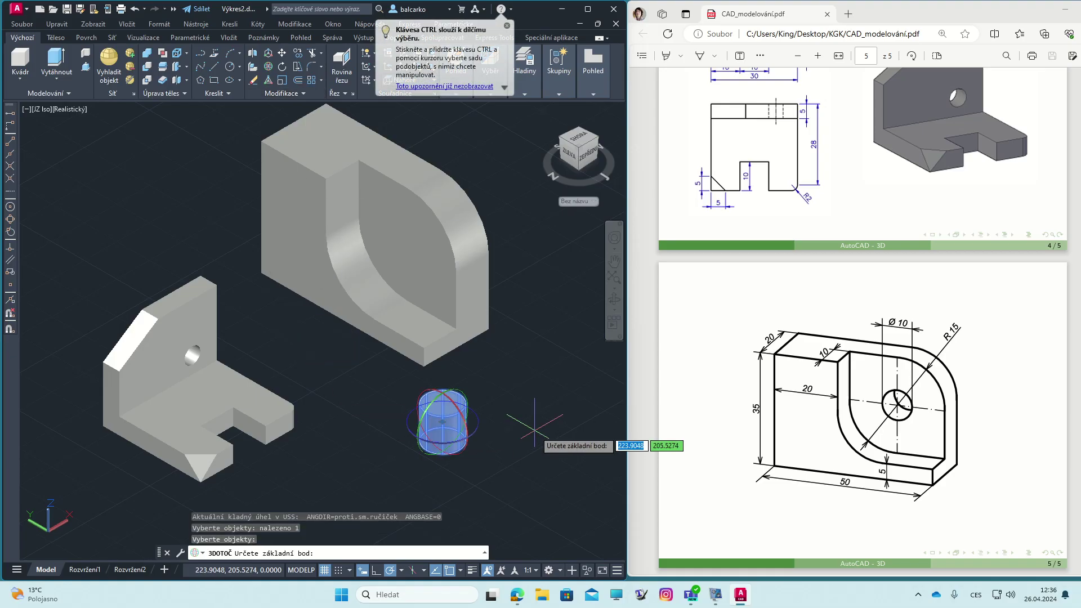
left_click(439, 396)
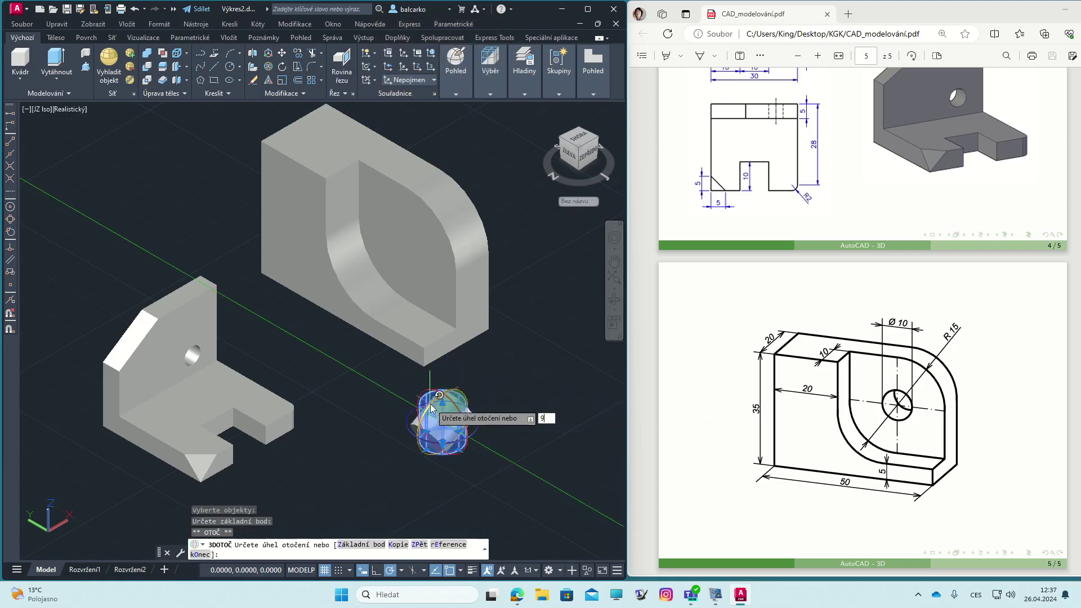
key("Return")
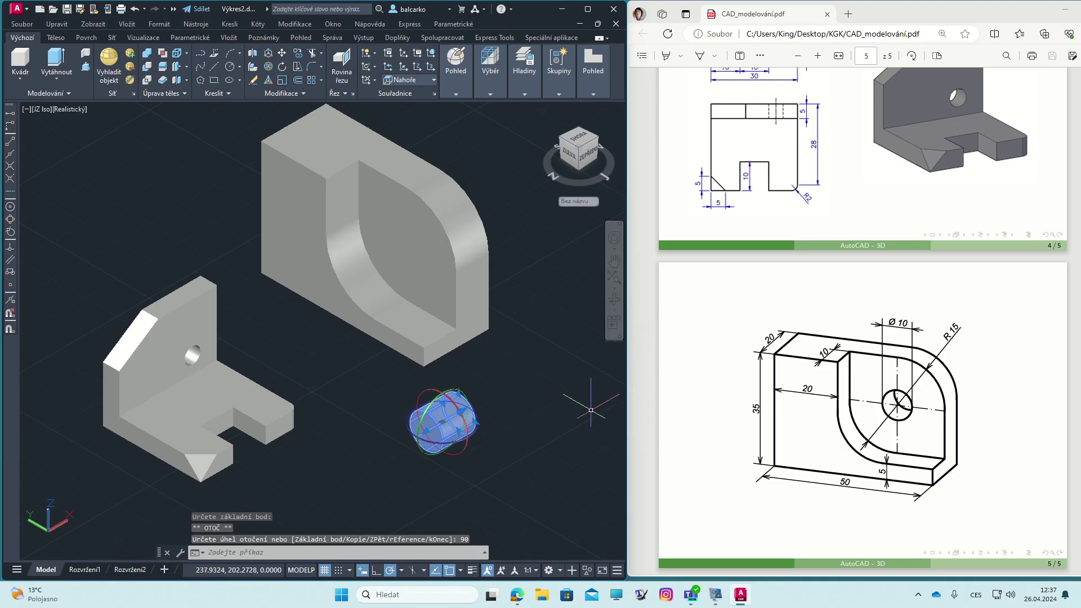
key("Escape")
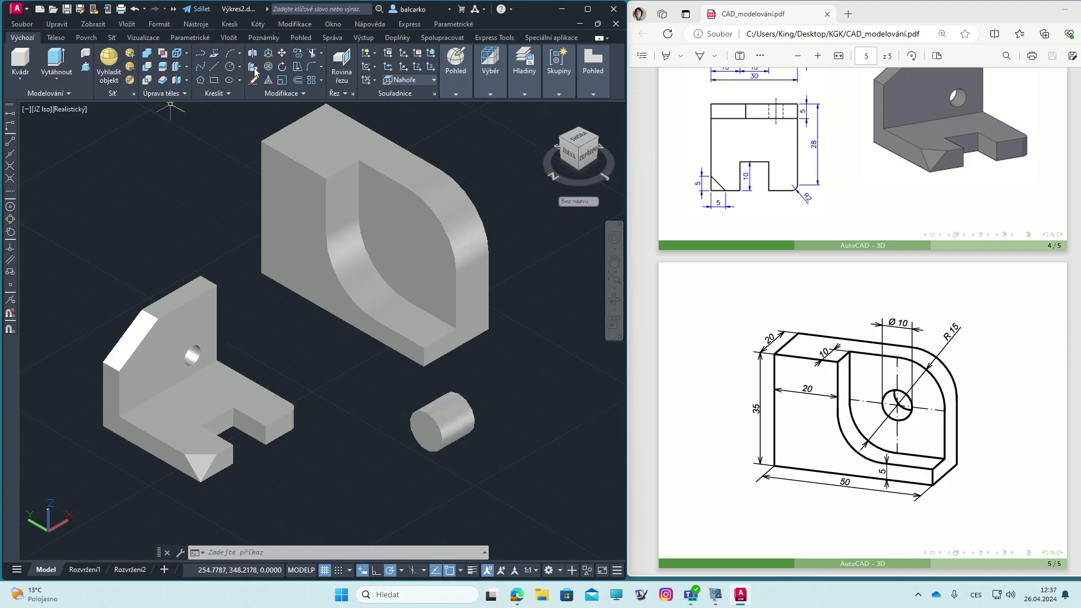
Step: Move the cylinder by its front face centre onto the centre of the rounded corner's arc on the recess's back wall
left_click(282, 54)
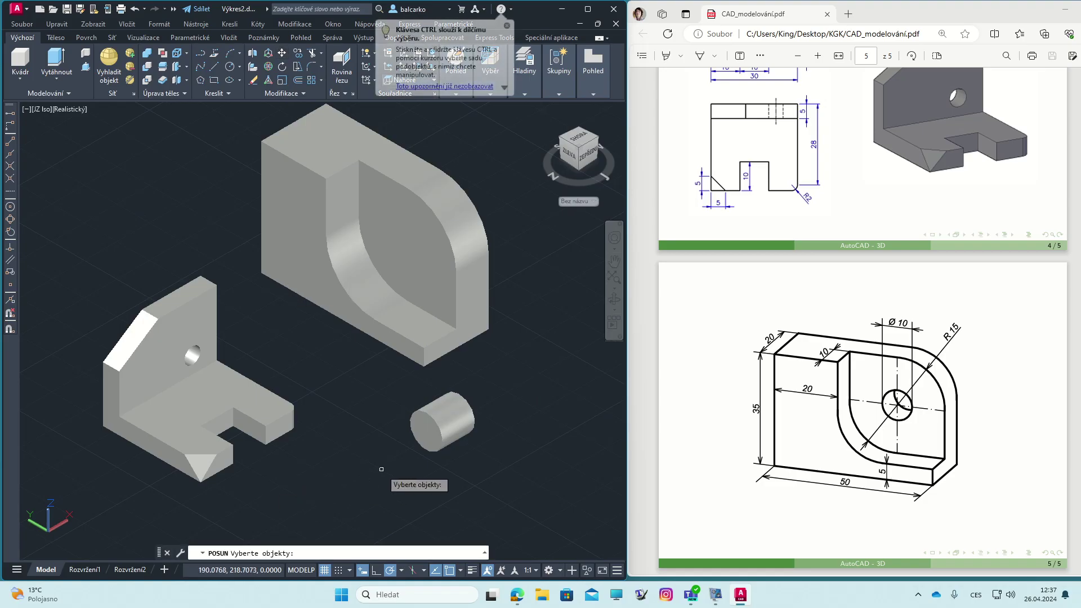
left_click(434, 423)
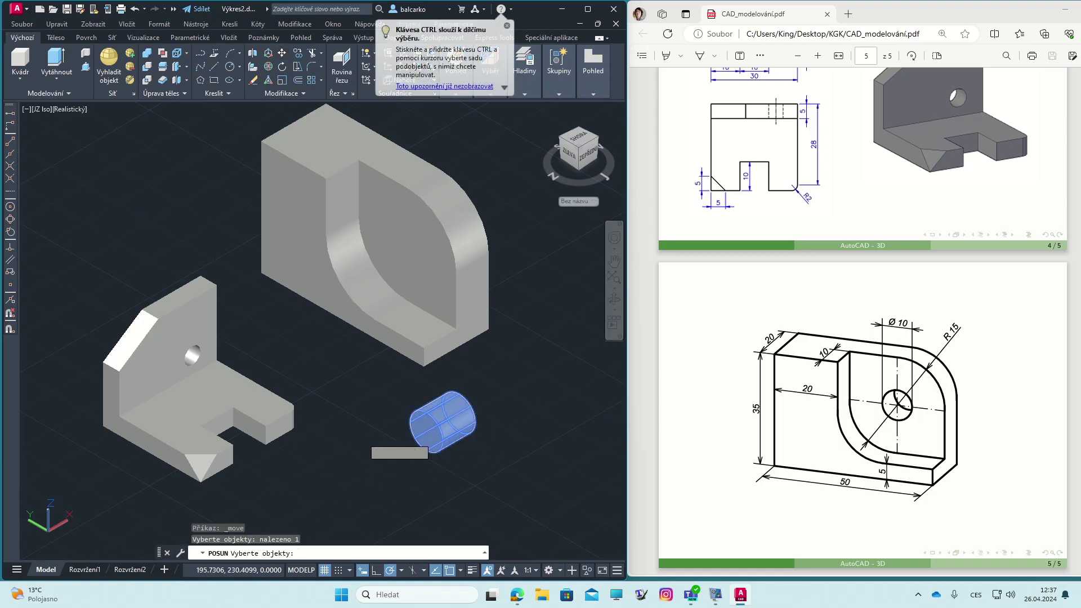
key("Return")
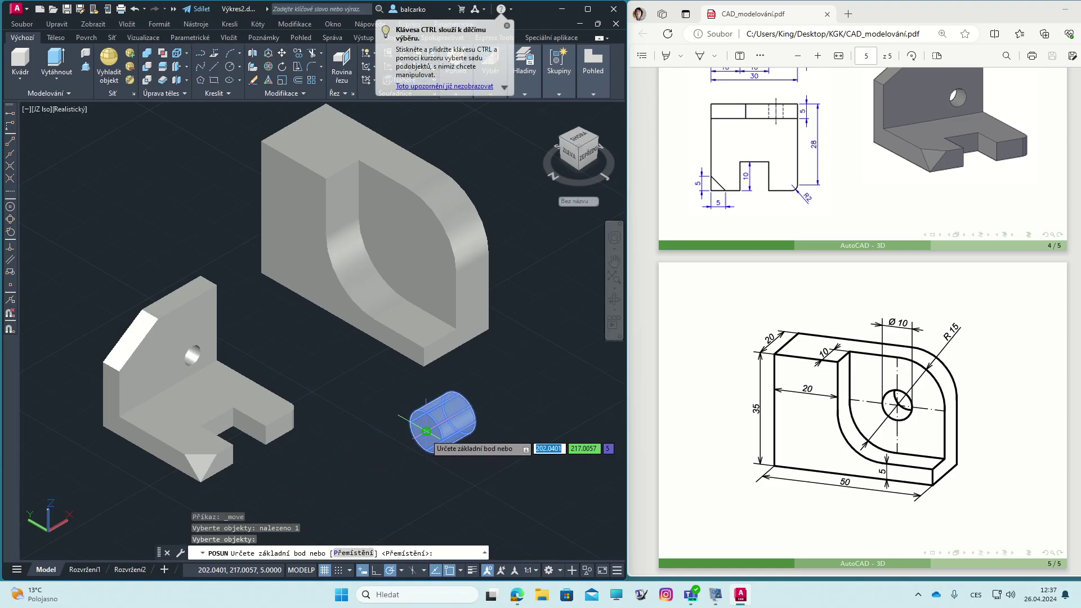
left_click(426, 431)
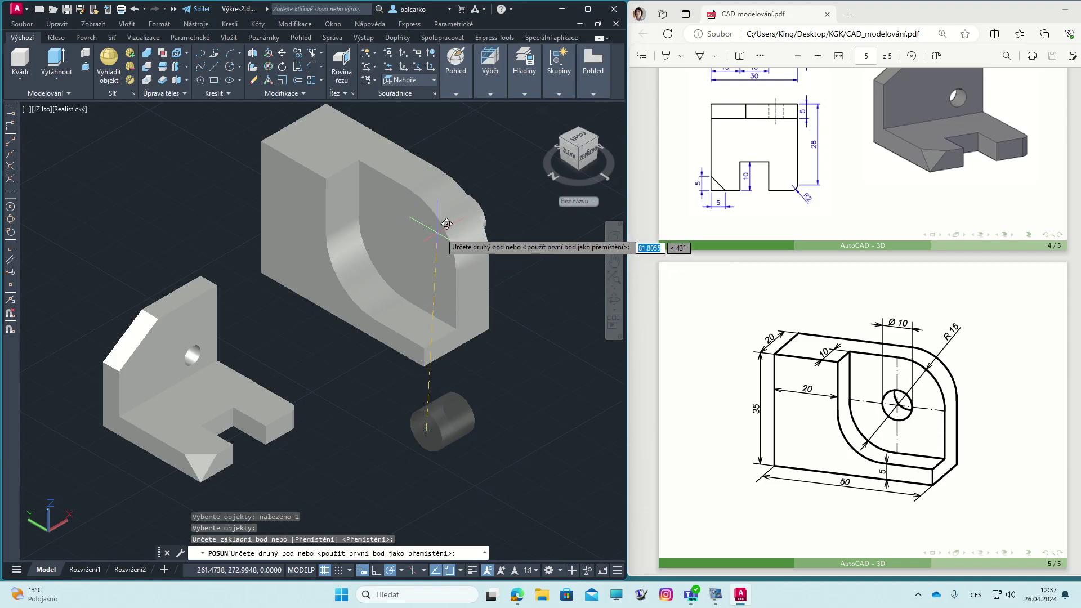
left_click(417, 234)
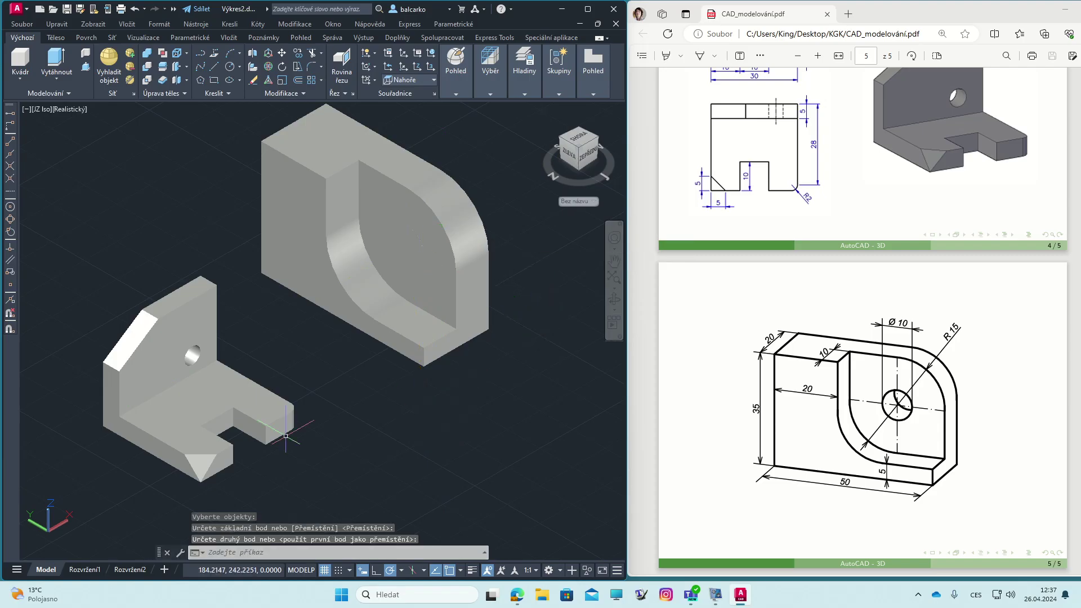
Step: Subtract the cylinder from the large part in 2D wireframe display and restore the Realistic visual style
left_click(70, 110)
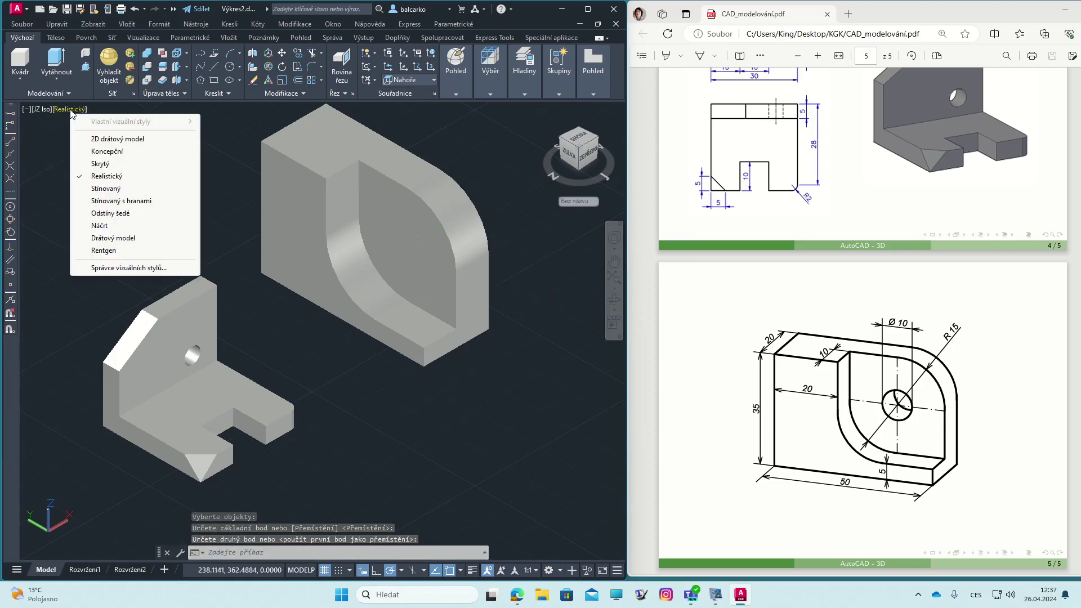
left_click(107, 139)
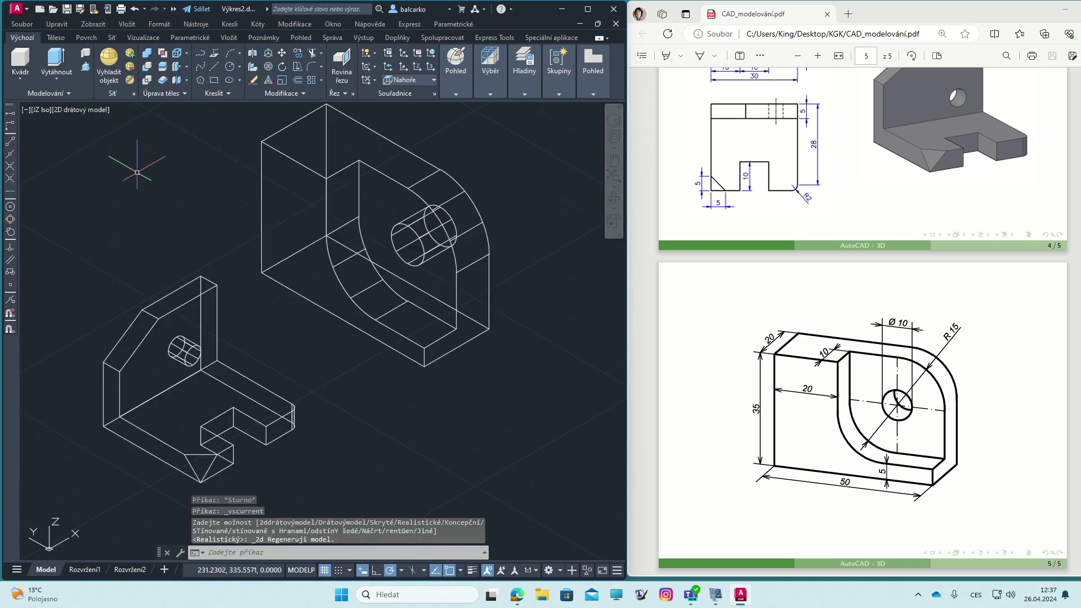
left_click(148, 67)
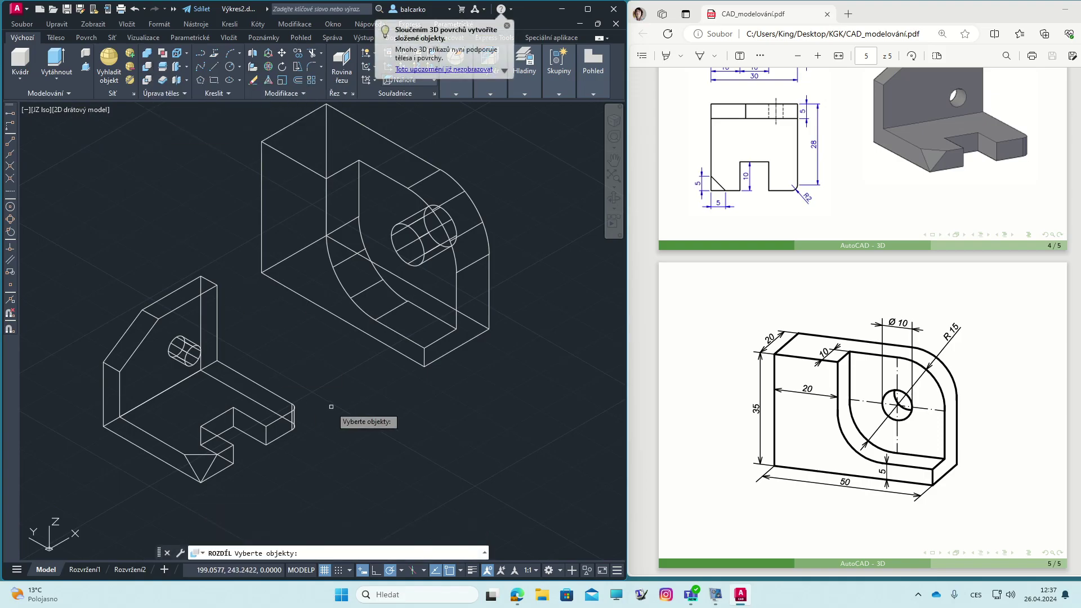
left_click(387, 179)
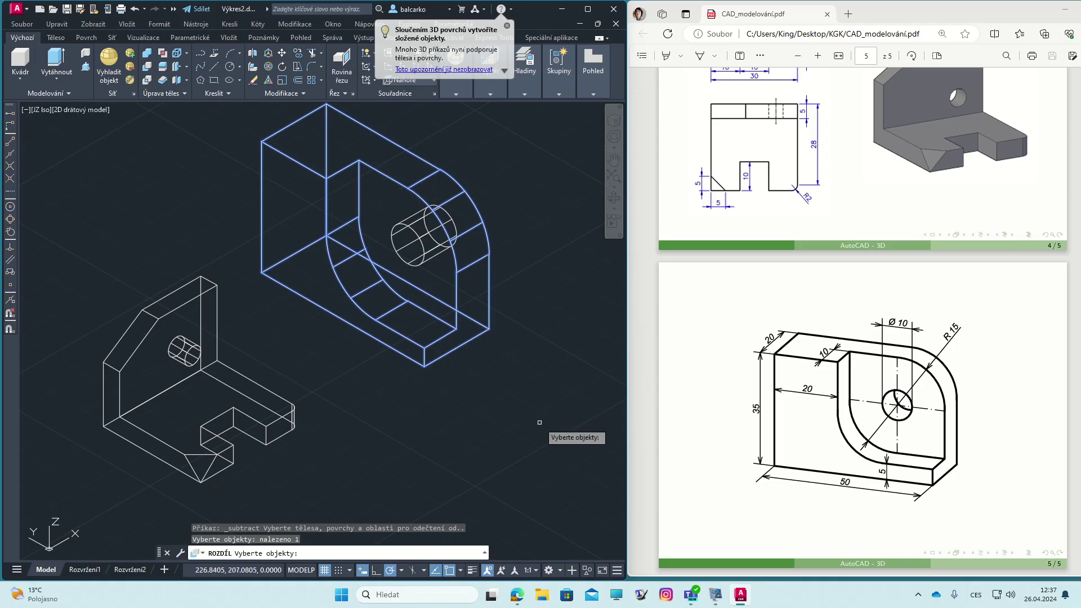
key("Return")
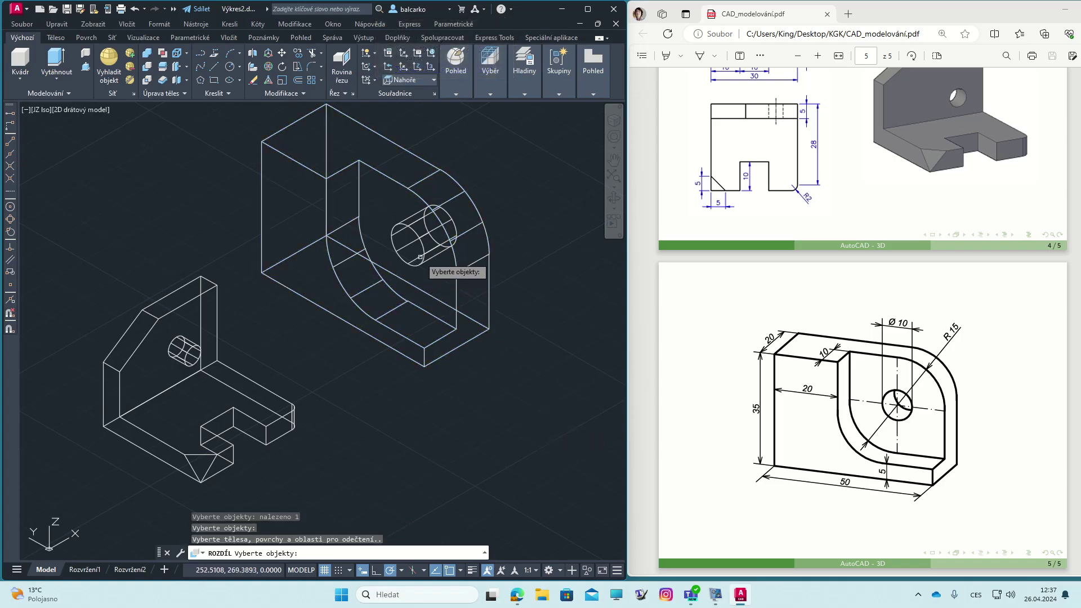
left_click(421, 253)
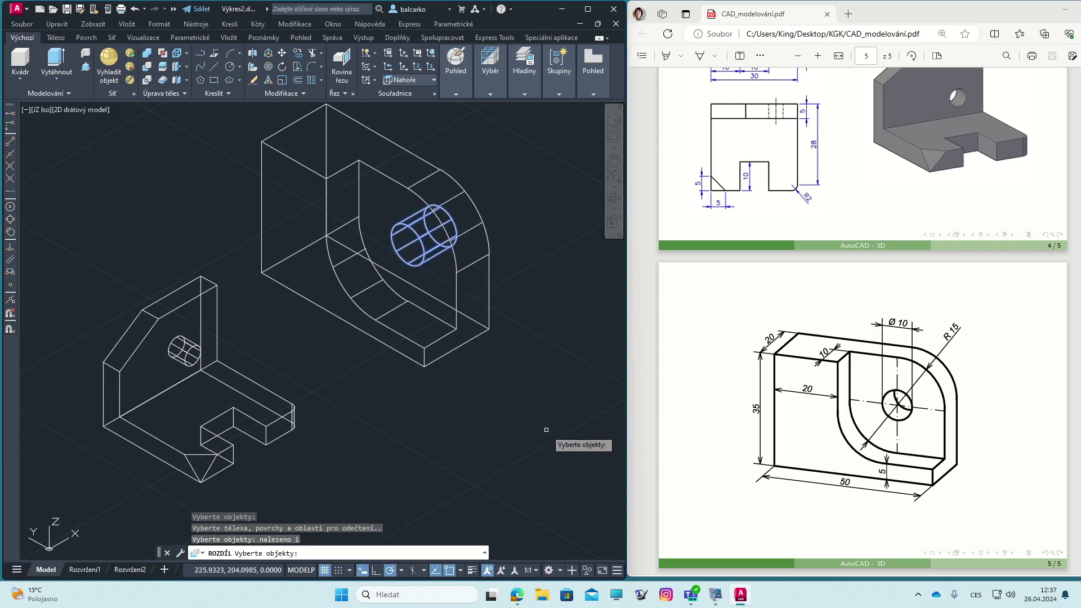
key("Return")
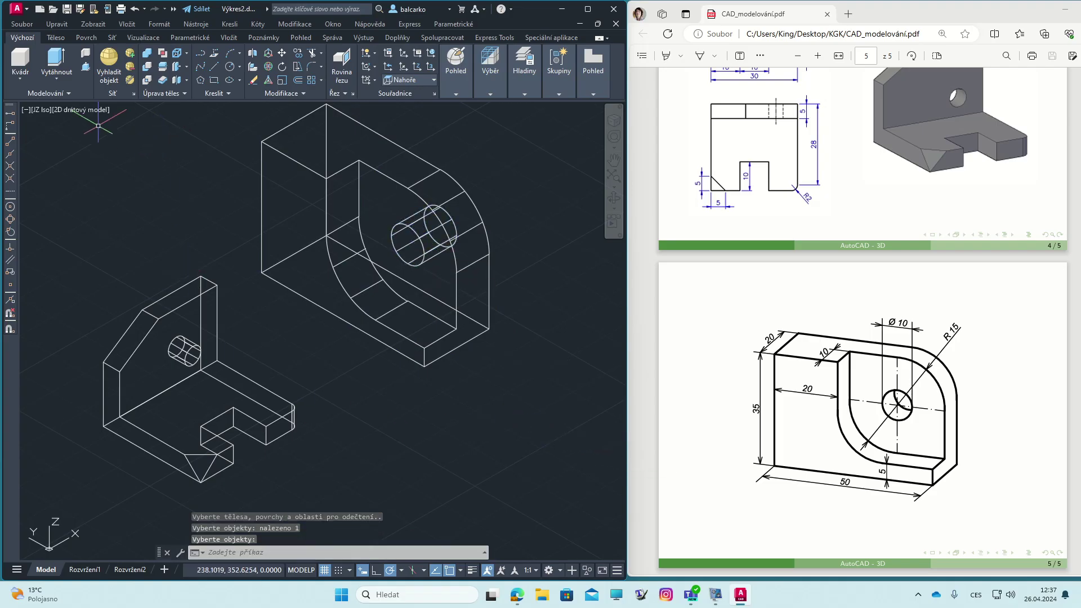
left_click(81, 110)
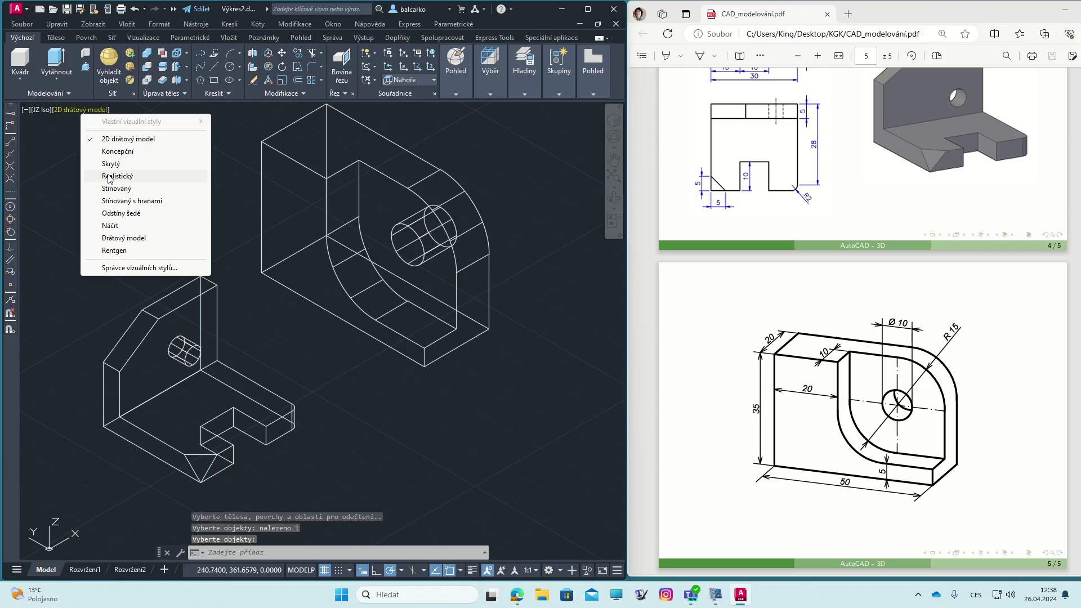
left_click(110, 177)
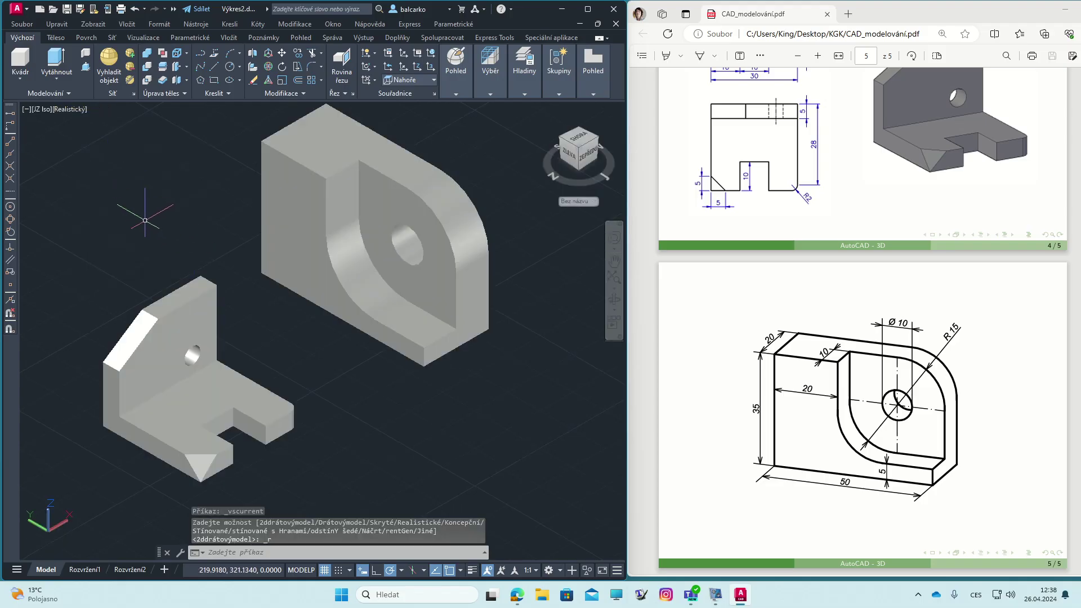